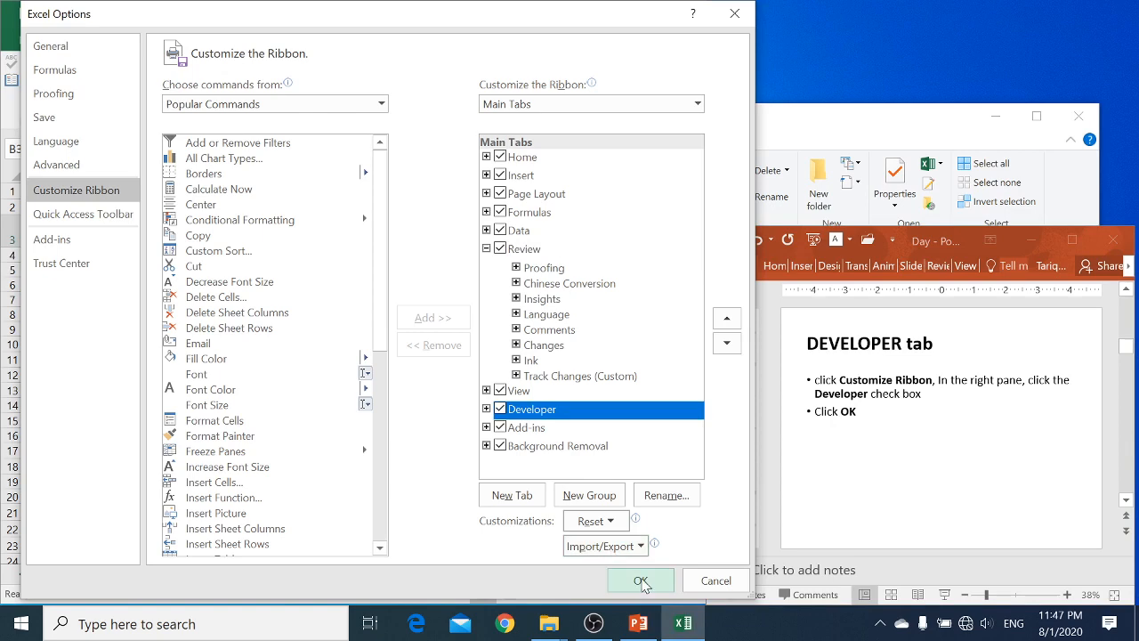
Apply the ribbon customization with the Developer tab enabled, and switch to PowerPoint to show the Macro Security Level slide.
click(641, 580)
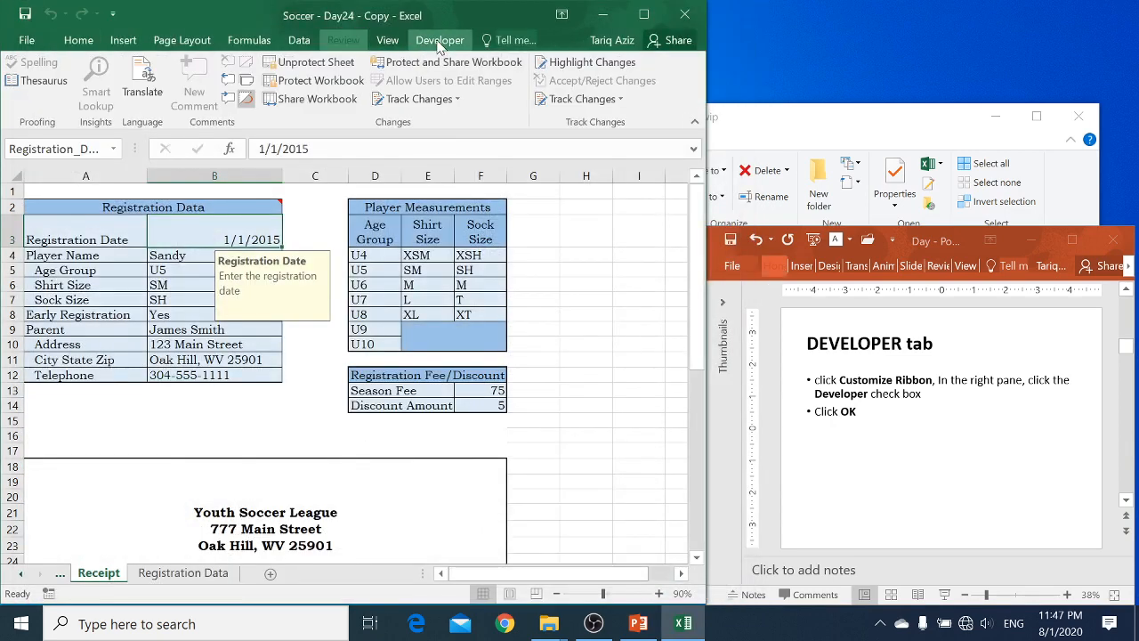
click(779, 392)
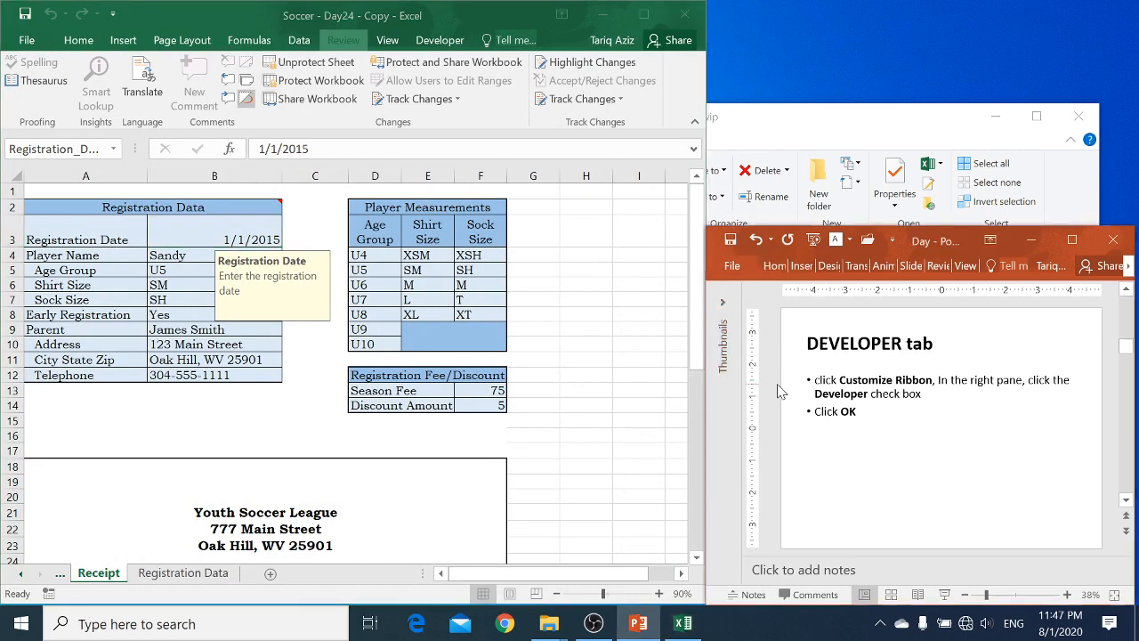
scroll(779, 391, down, 1)
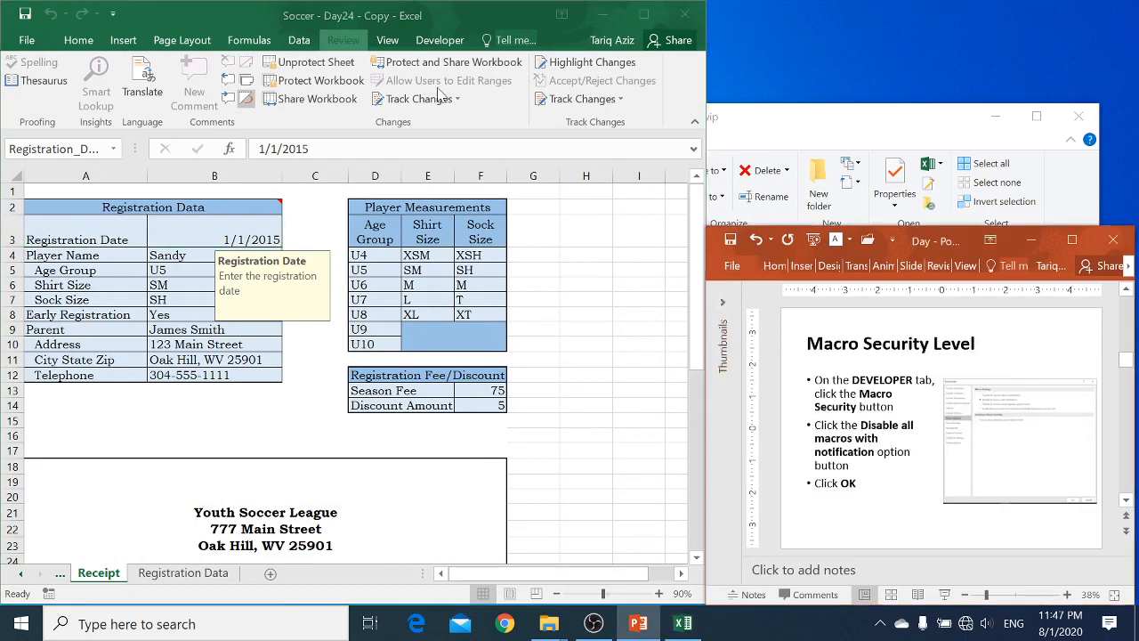
Switch to Excel and apply the macro security setting Disable all macros with notification.
click(437, 48)
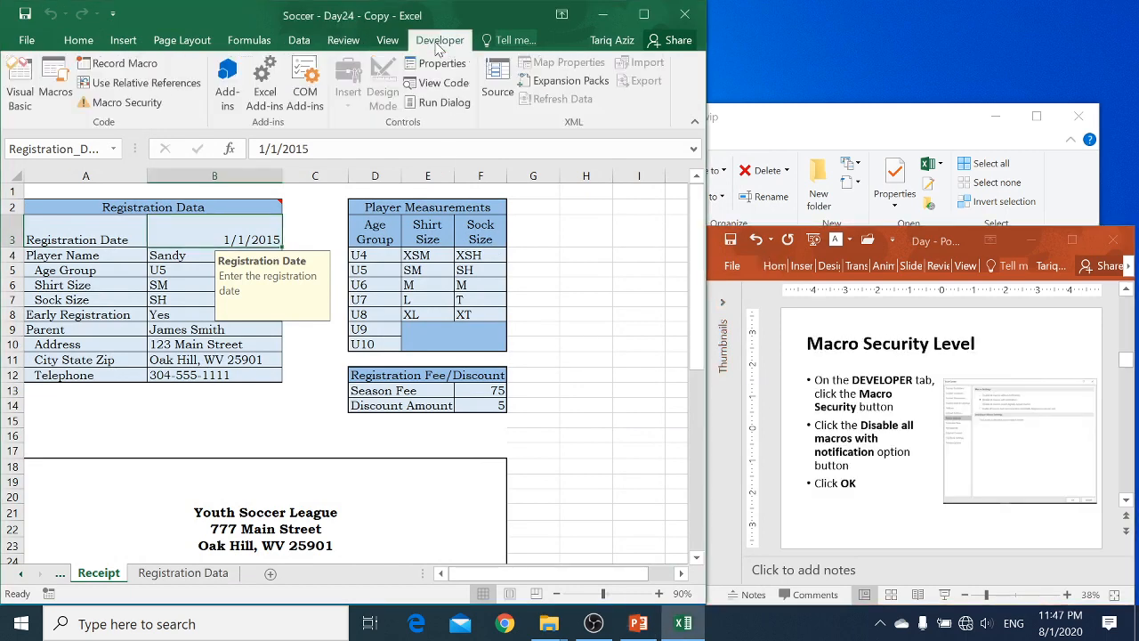
click(128, 103)
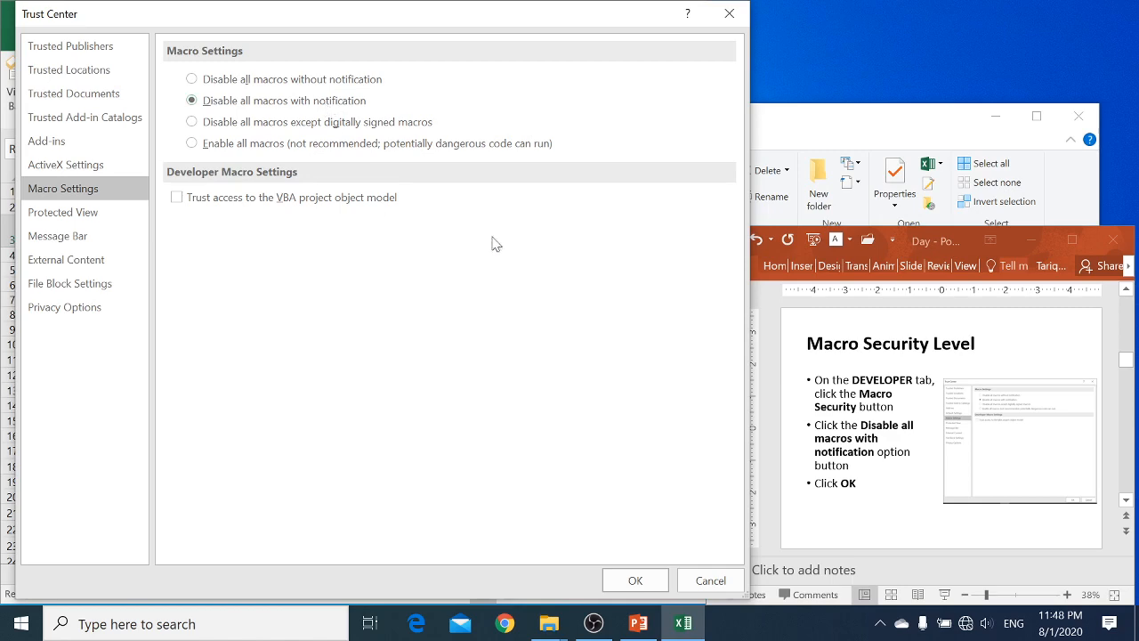
click(638, 591)
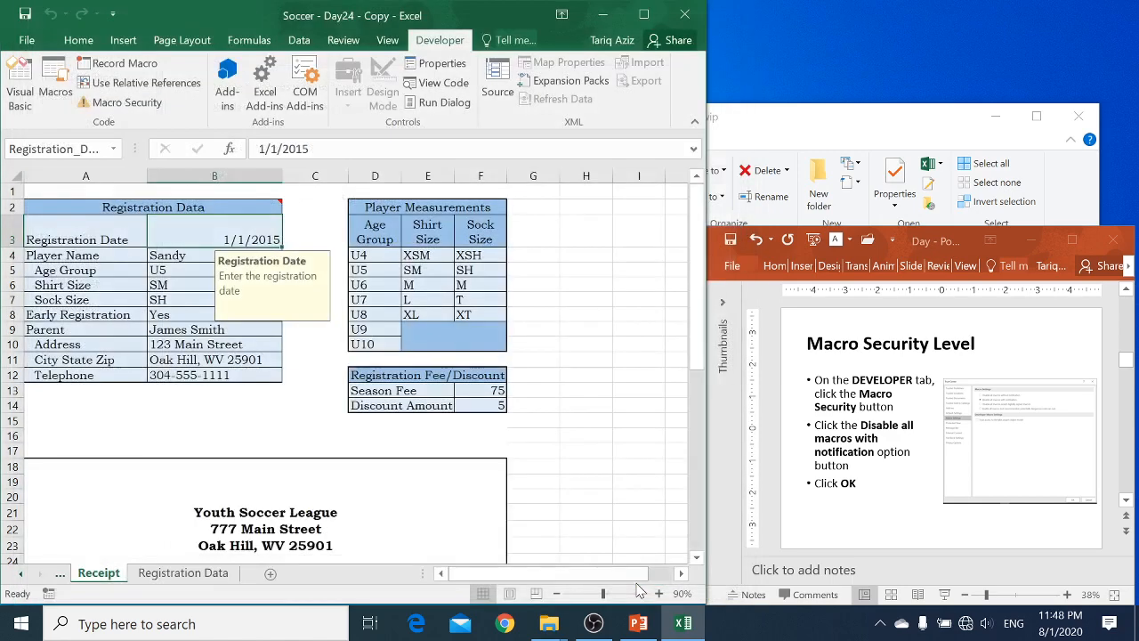
Examine the receipt area A18:F37 on the Receipt sheet, and return to the Registration Date cell B3.
scroll(761, 535, down, 1)
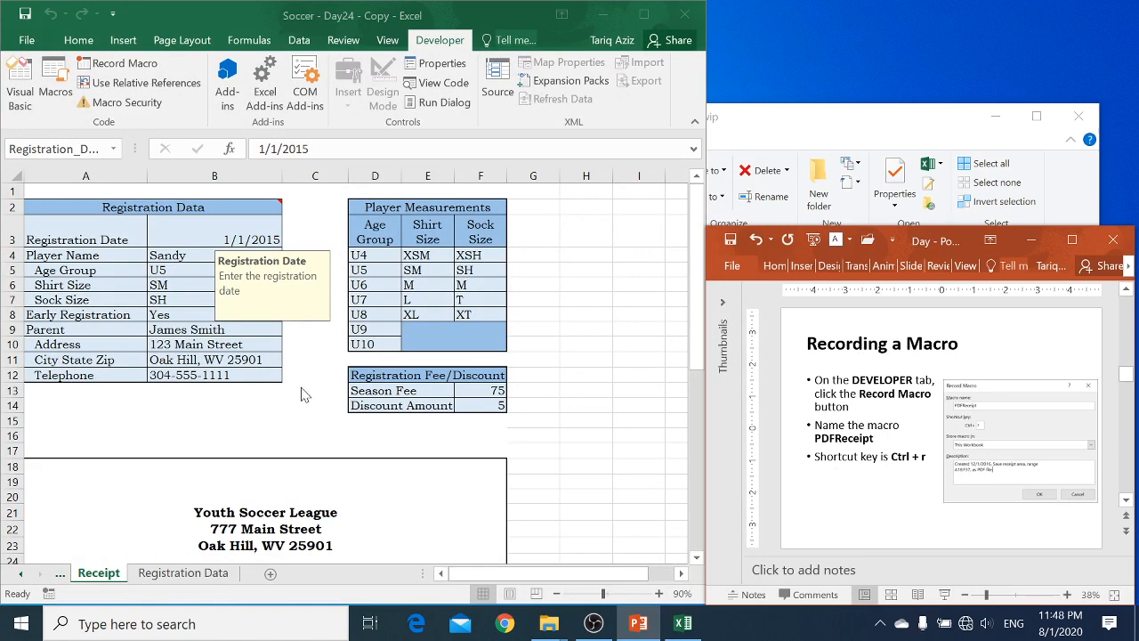
click(694, 338)
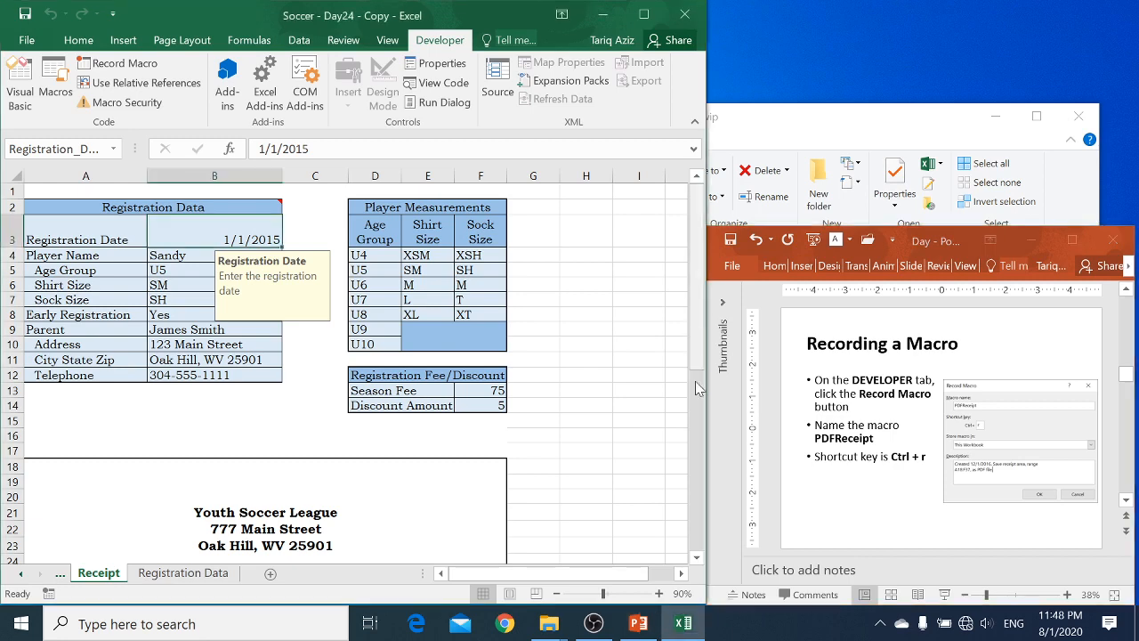
click(699, 559)
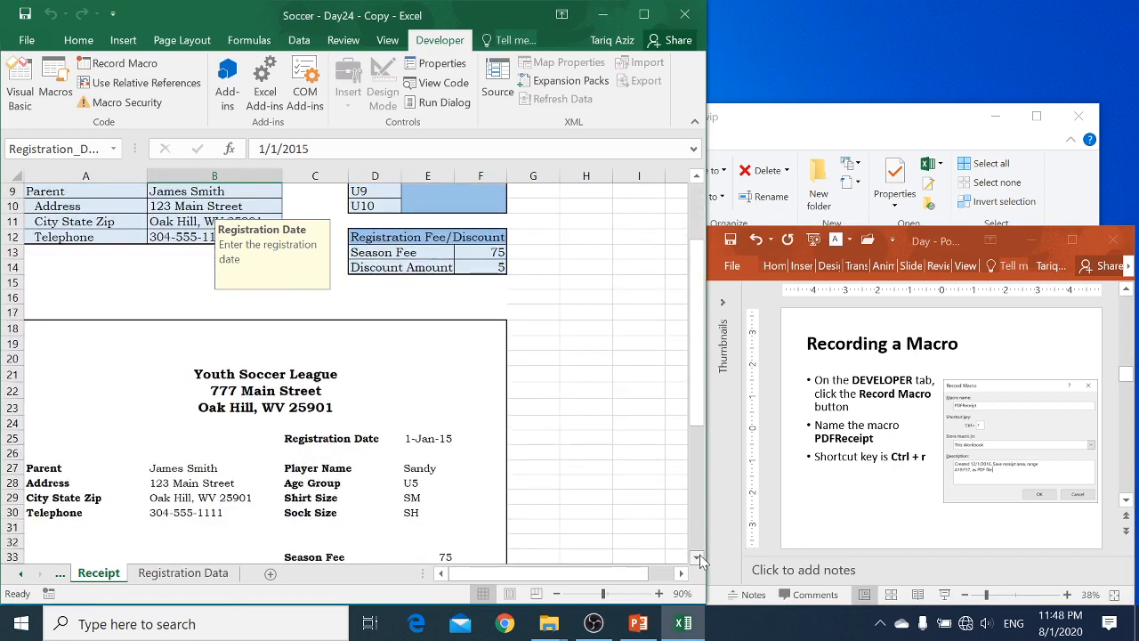
click(700, 559)
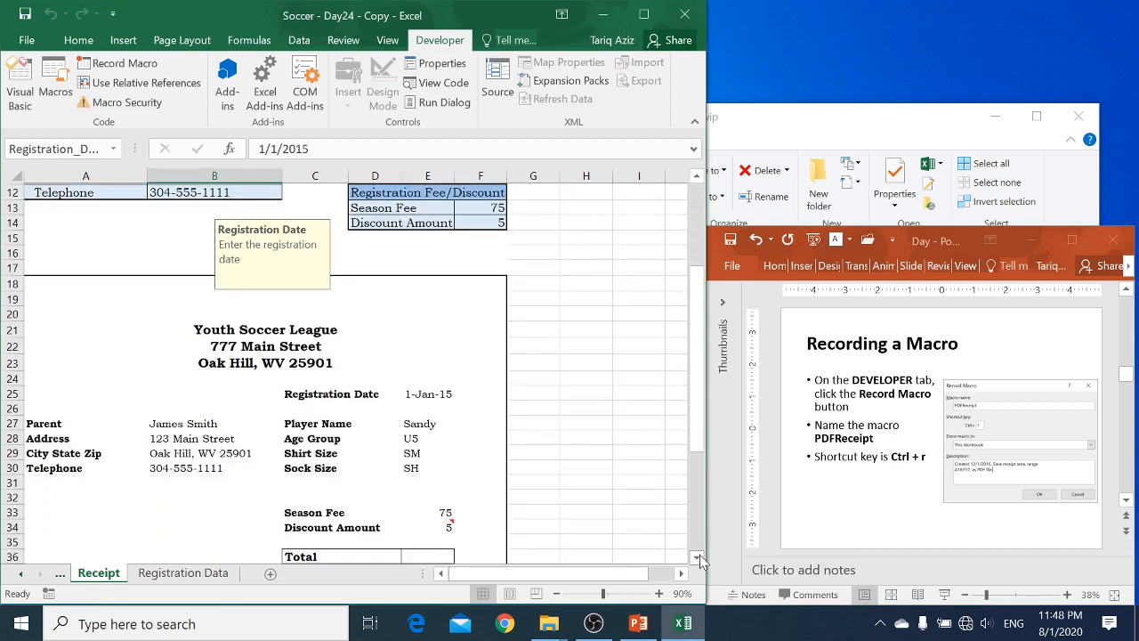
click(583, 484)
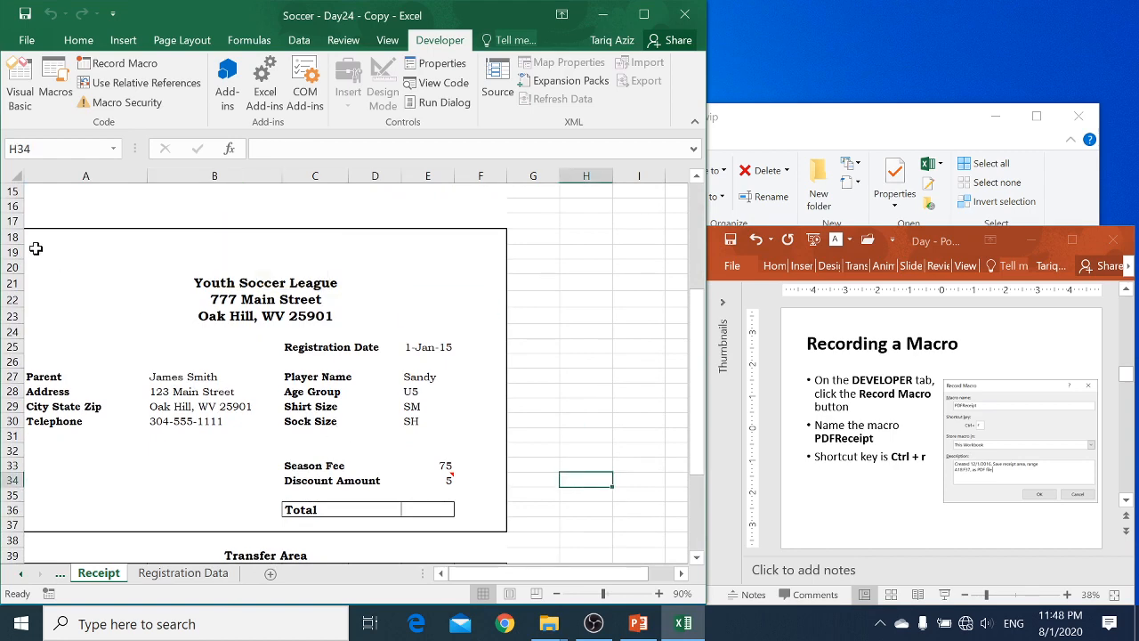
drag(34, 237, 350, 522)
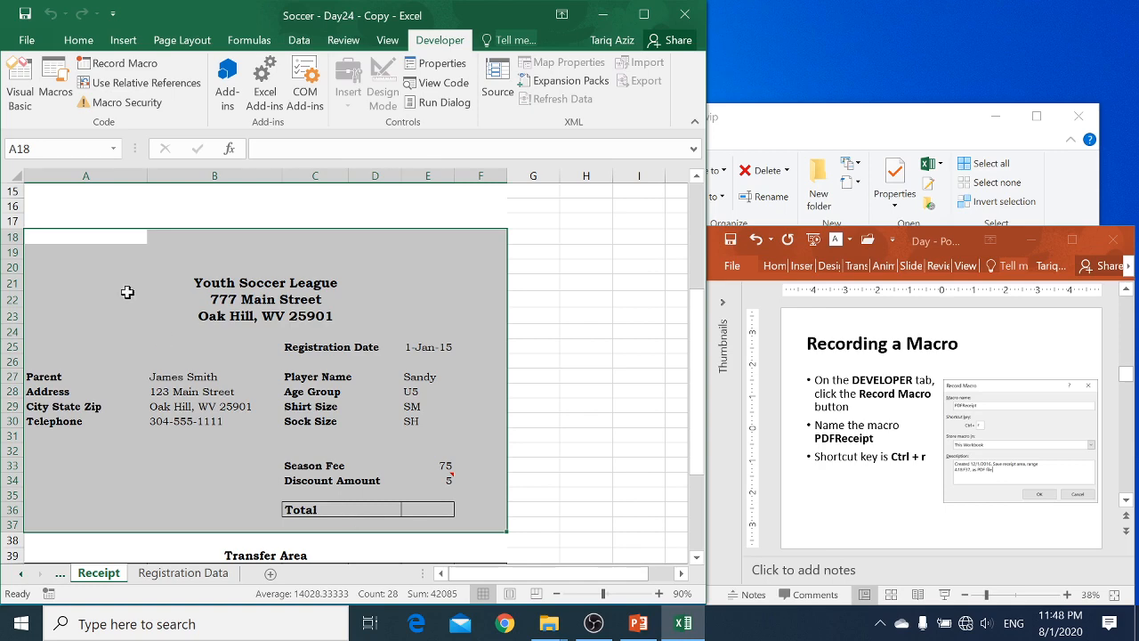
click(103, 240)
scroll(104, 241, up, 5)
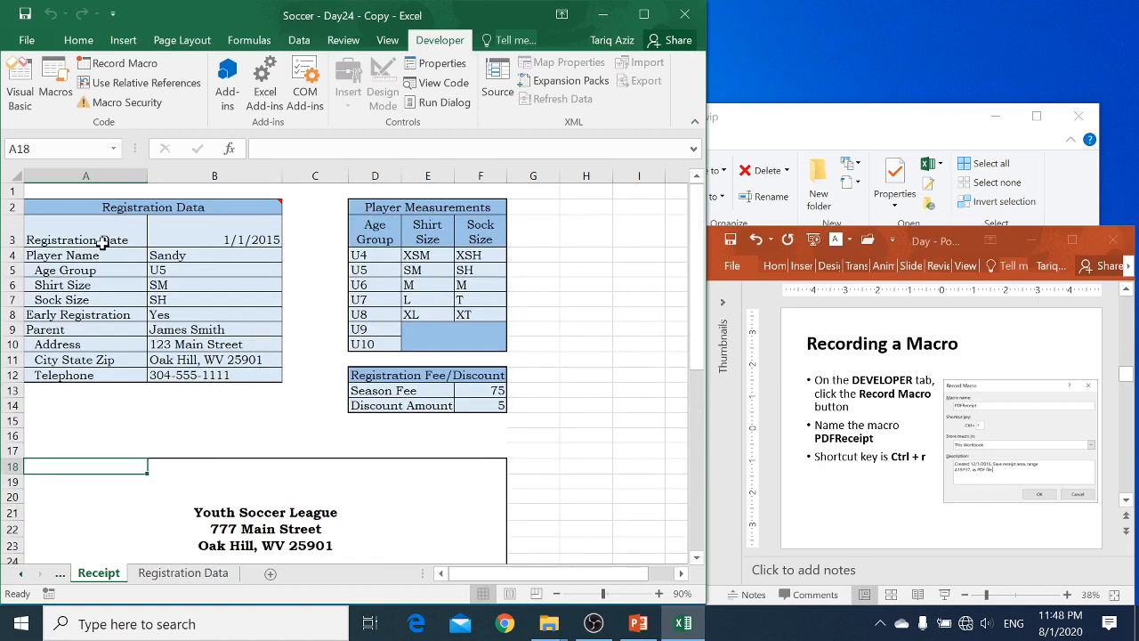
click(187, 226)
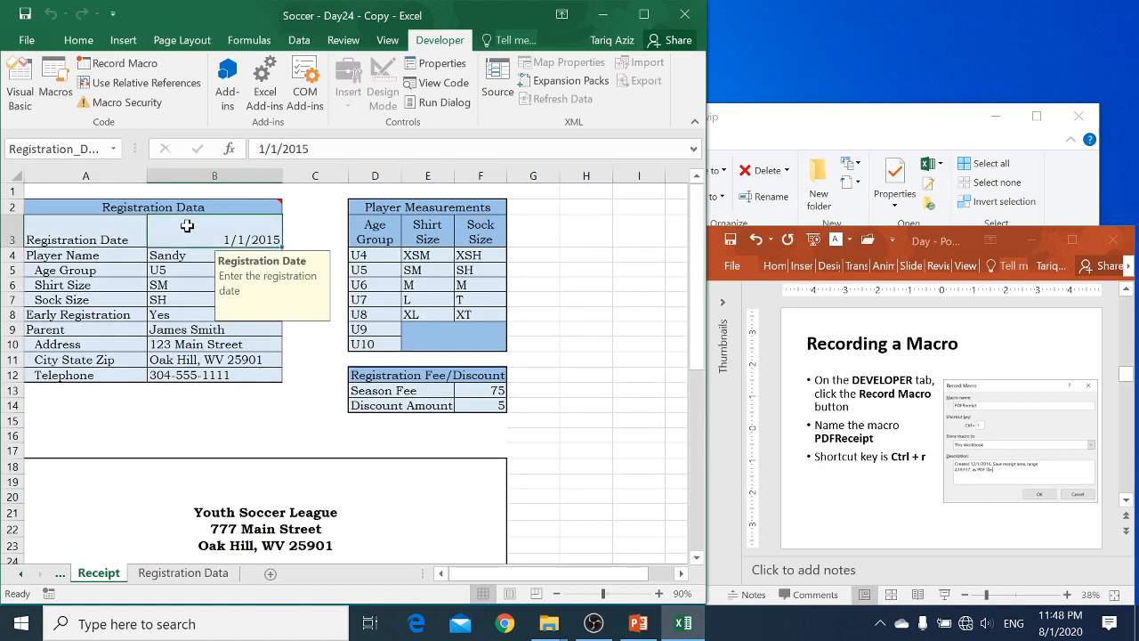
Set up a new macro recording named PDFReceipt with the shortcut key Ctrl+r.
click(124, 64)
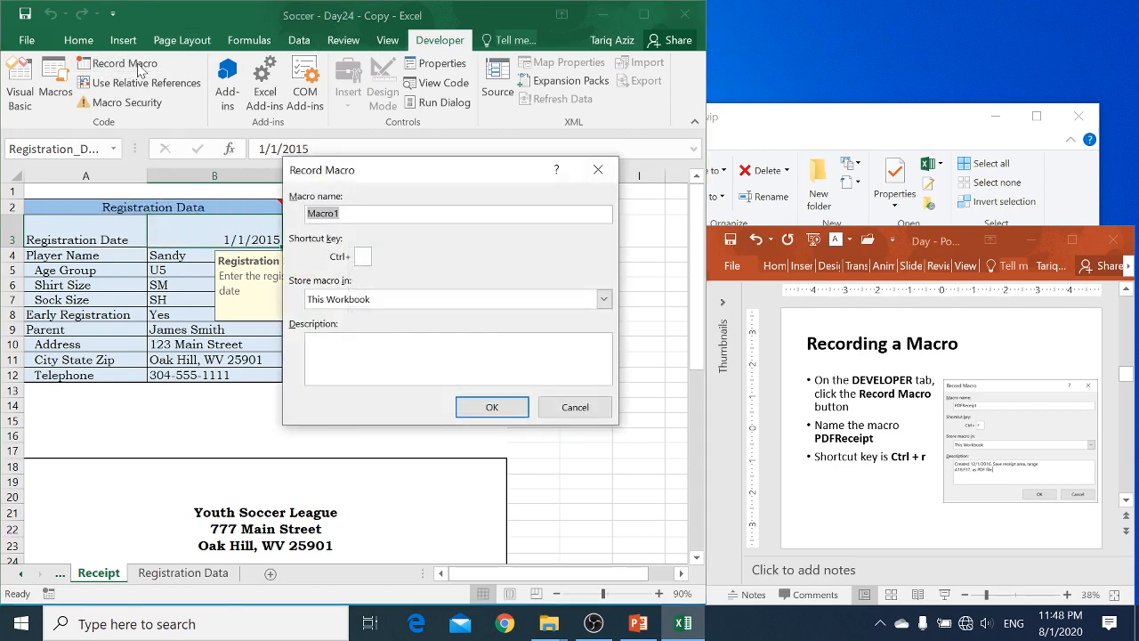
text(PDF)
text(Receipt)
text(r)
Describe the macro as "This Macro help in printing receipt in PDF format" and start recording it in This Workbook.
text(Th)
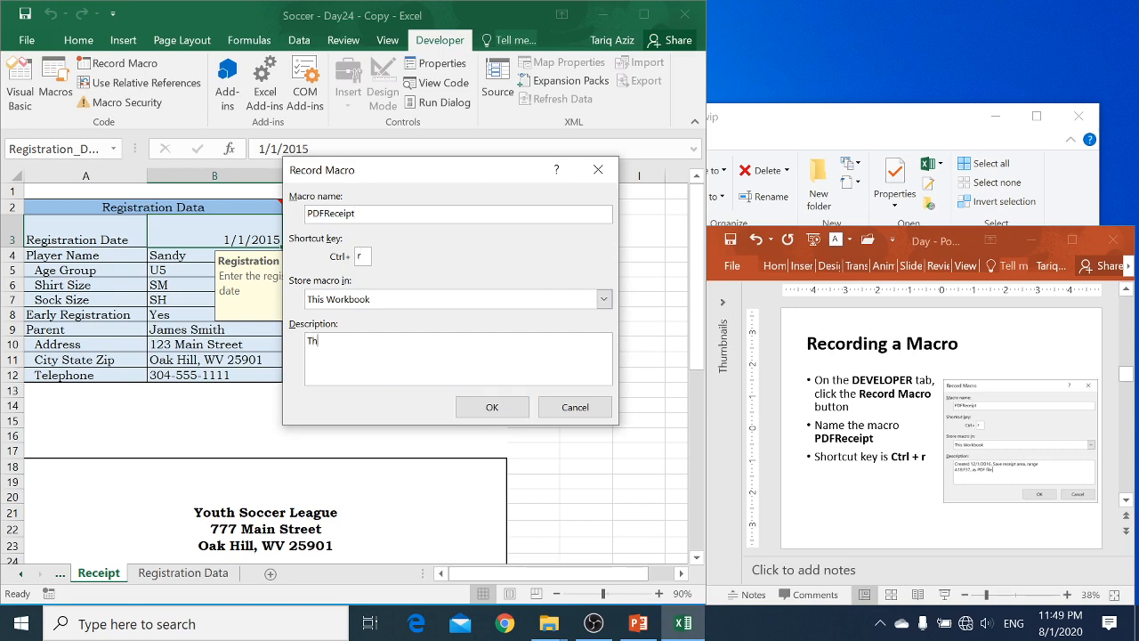
text(is Ma)
key(BackSpace)
key(BackSpace)
text(Max)
text(ro help)
text(in )
text(printing )
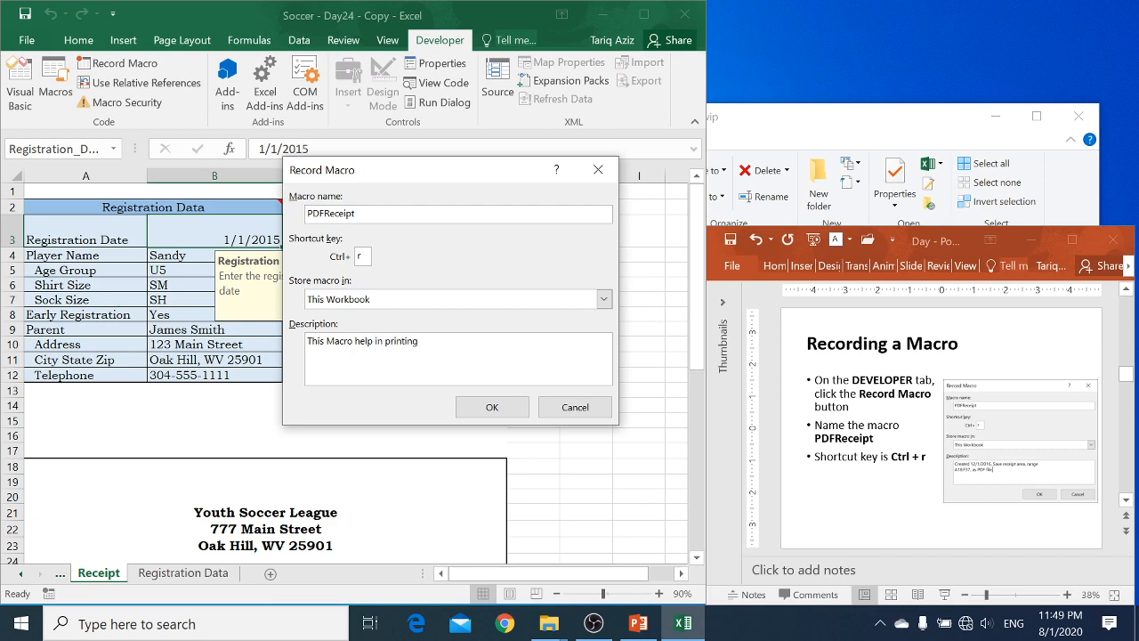
text(receipt in PDF format)
click(478, 409)
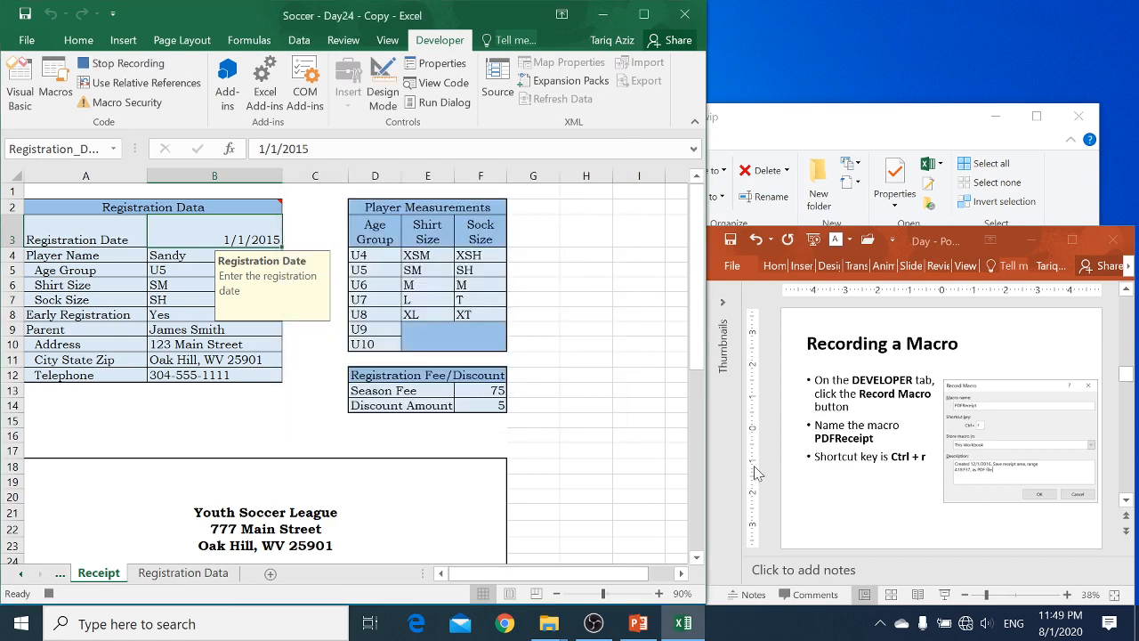
Consult the macro recording steps in PowerPoint, and set range A18:F37 on Excel's Receipt sheet as the print area.
click(779, 482)
scroll(778, 481, down, 1)
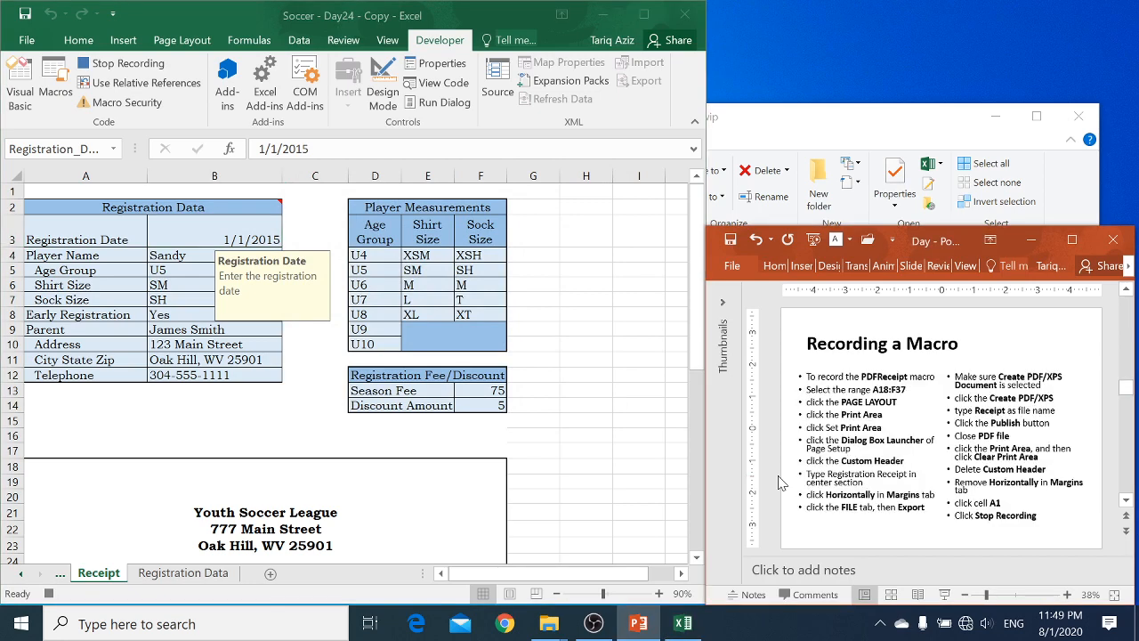
click(699, 338)
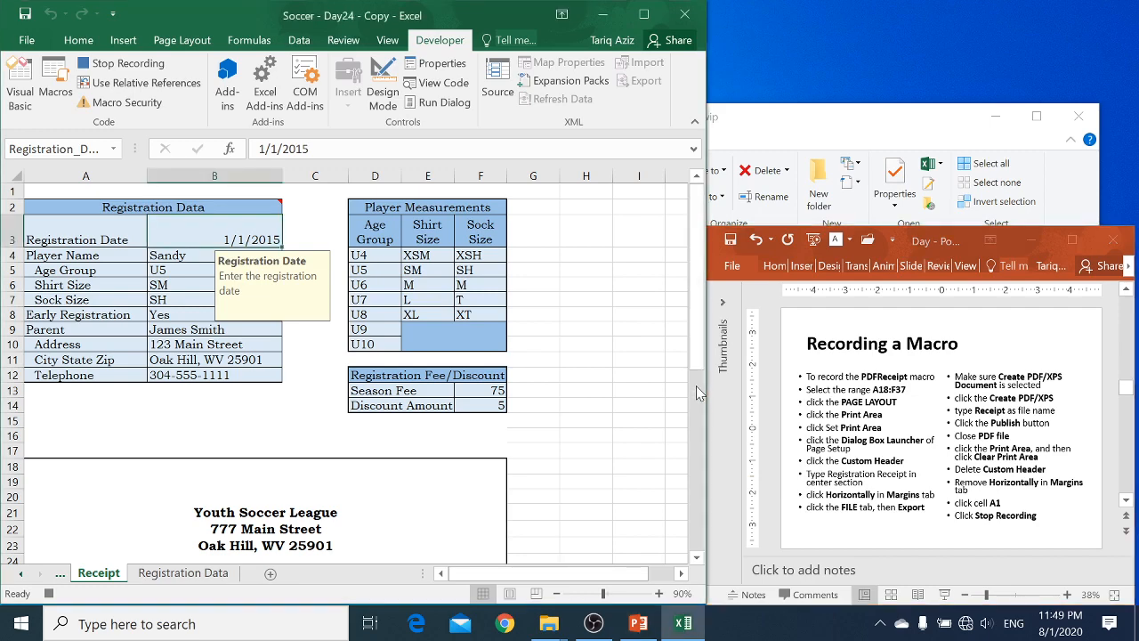
click(695, 559)
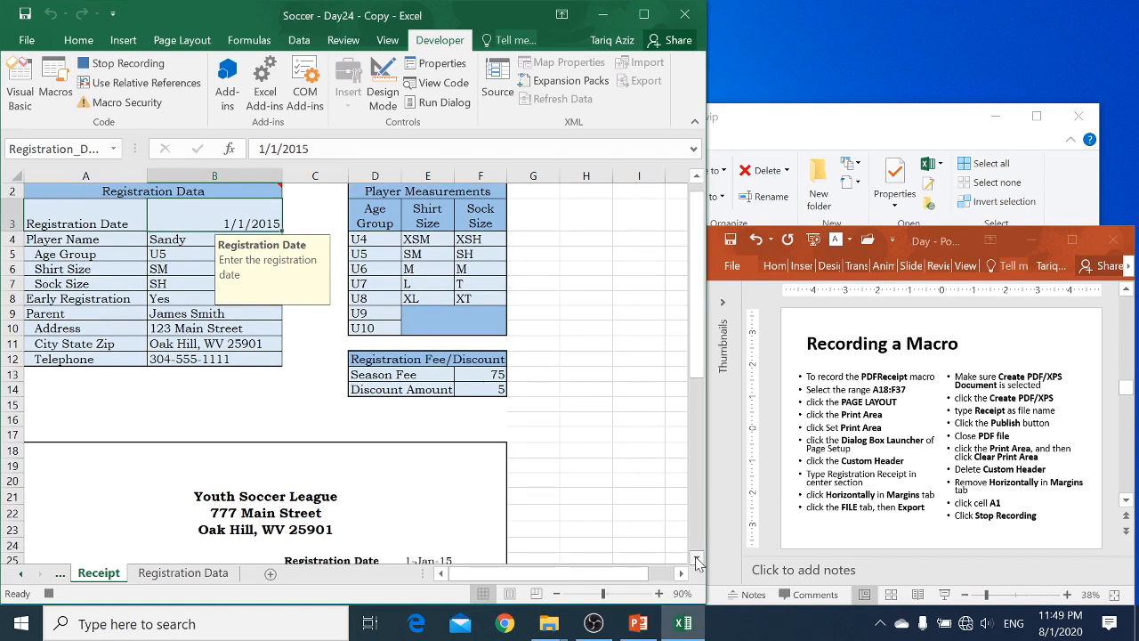
drag(697, 560, 697, 561)
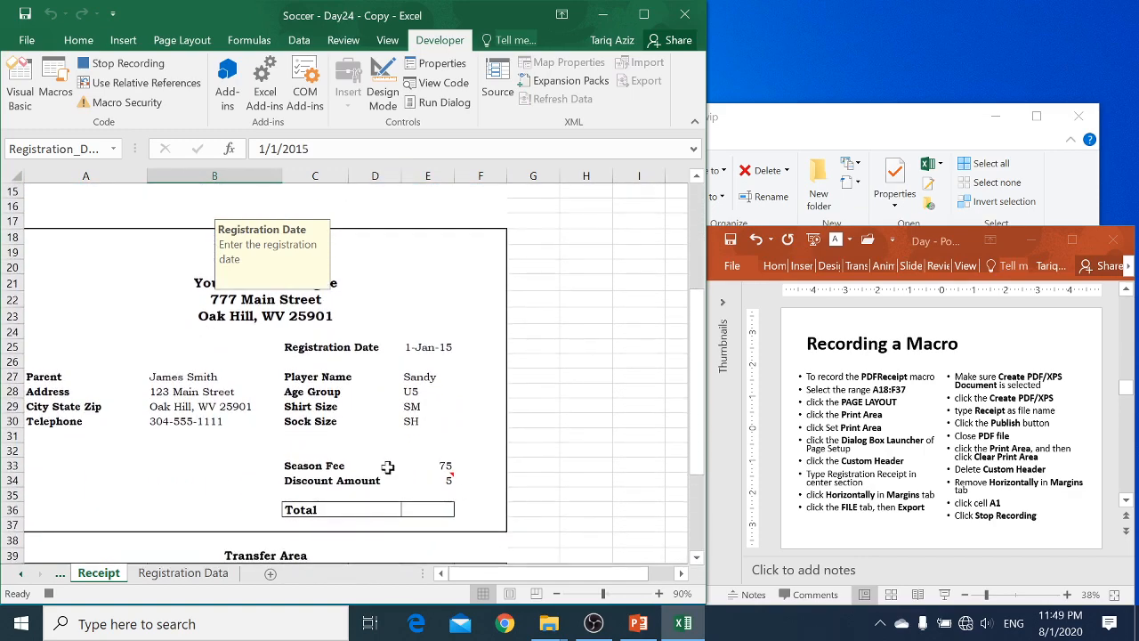
click(223, 363)
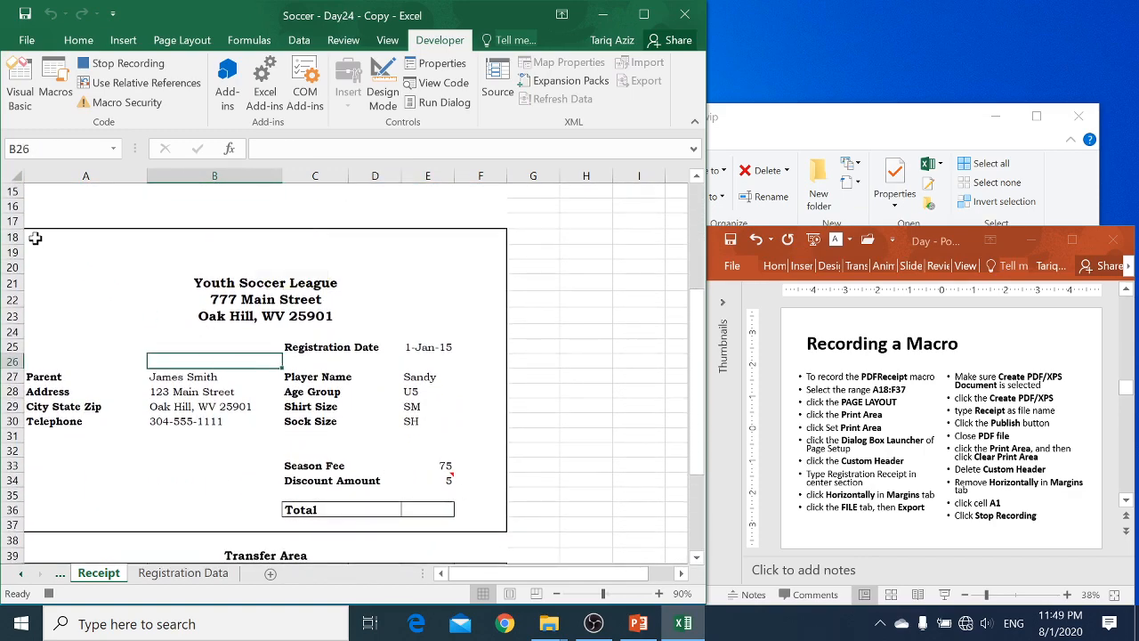
drag(36, 238, 402, 522)
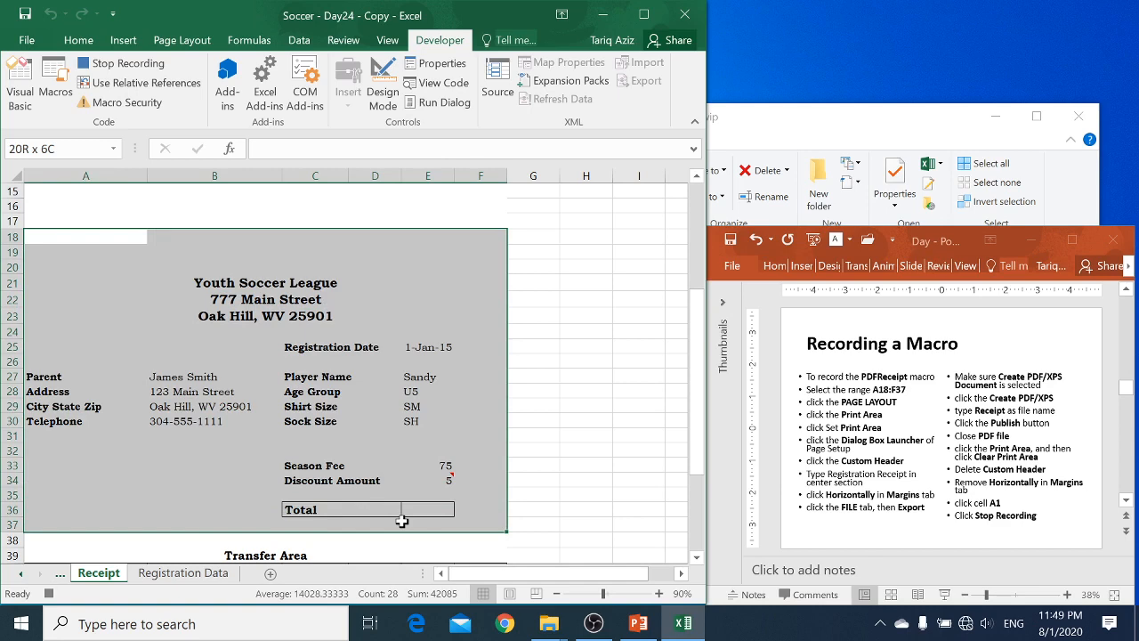
drag(401, 522, 402, 521)
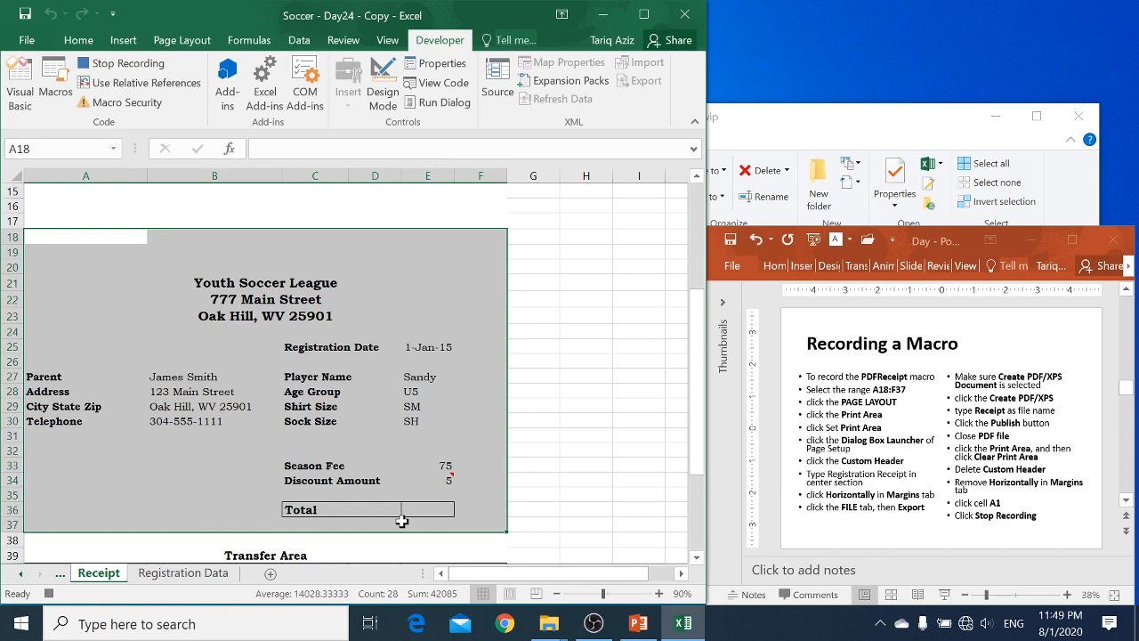
click(183, 40)
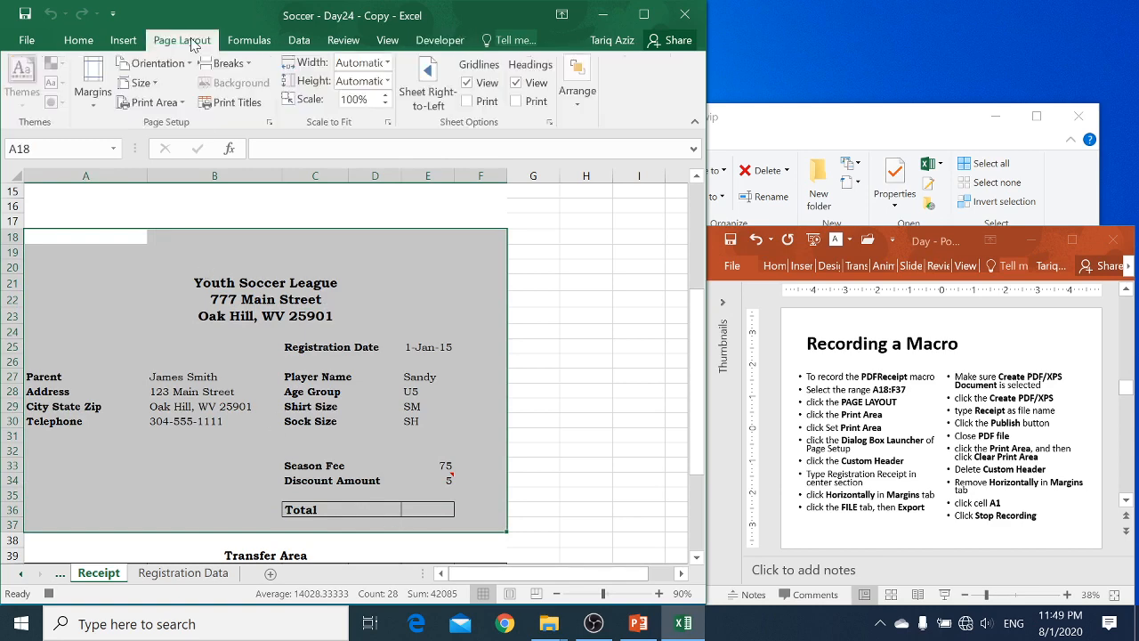
click(182, 107)
click(184, 127)
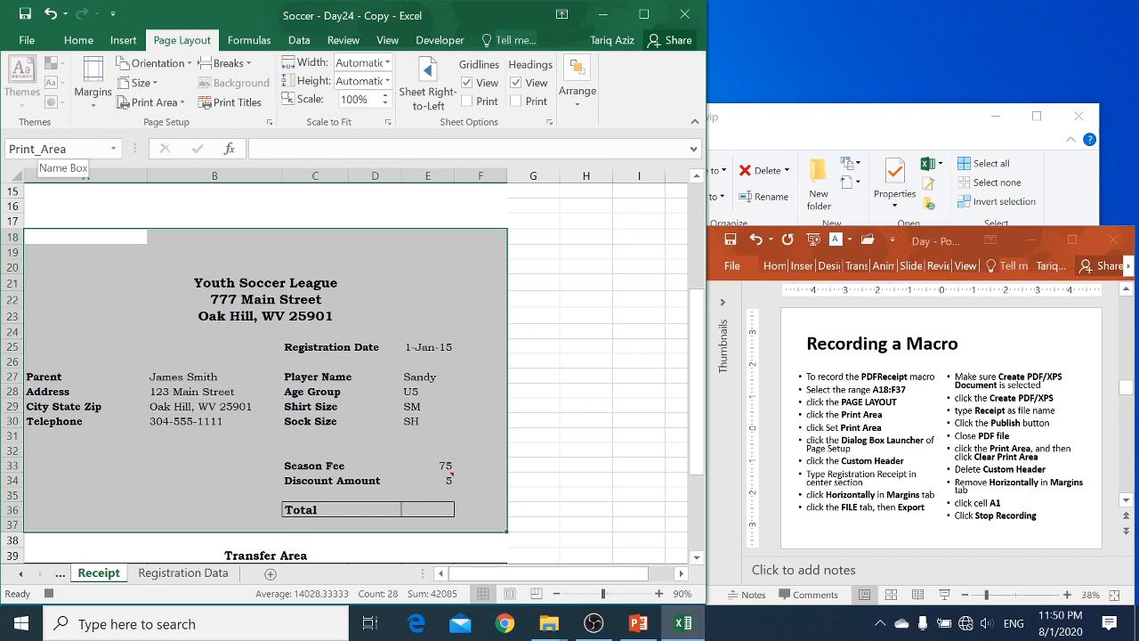
Center the printout horizontally on the page in the Page Setup settings.
click(269, 122)
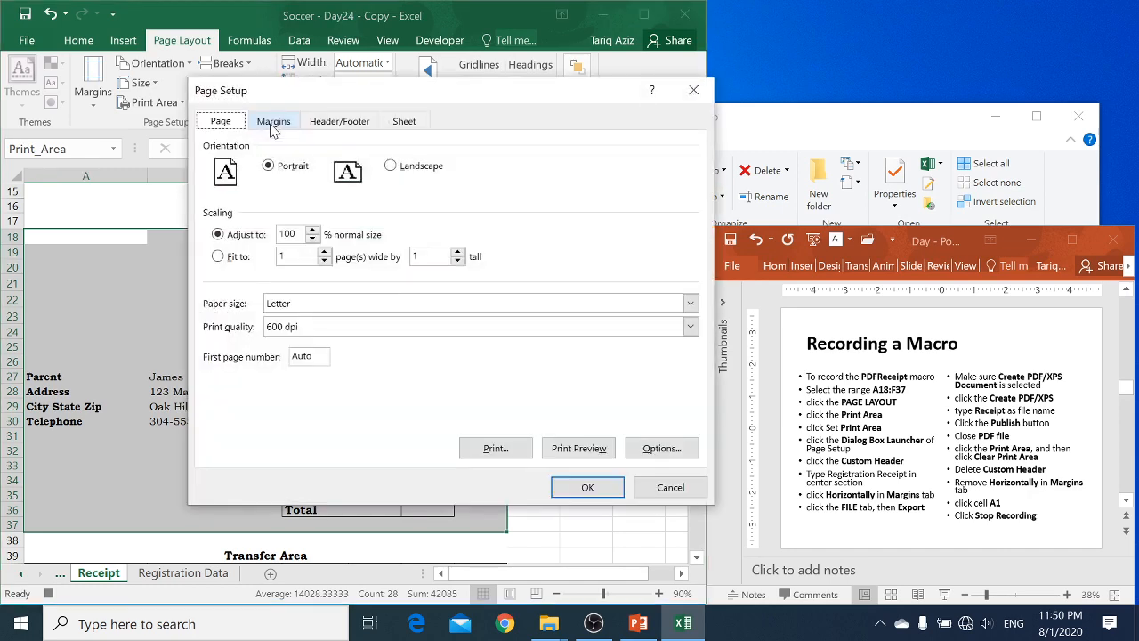
click(273, 122)
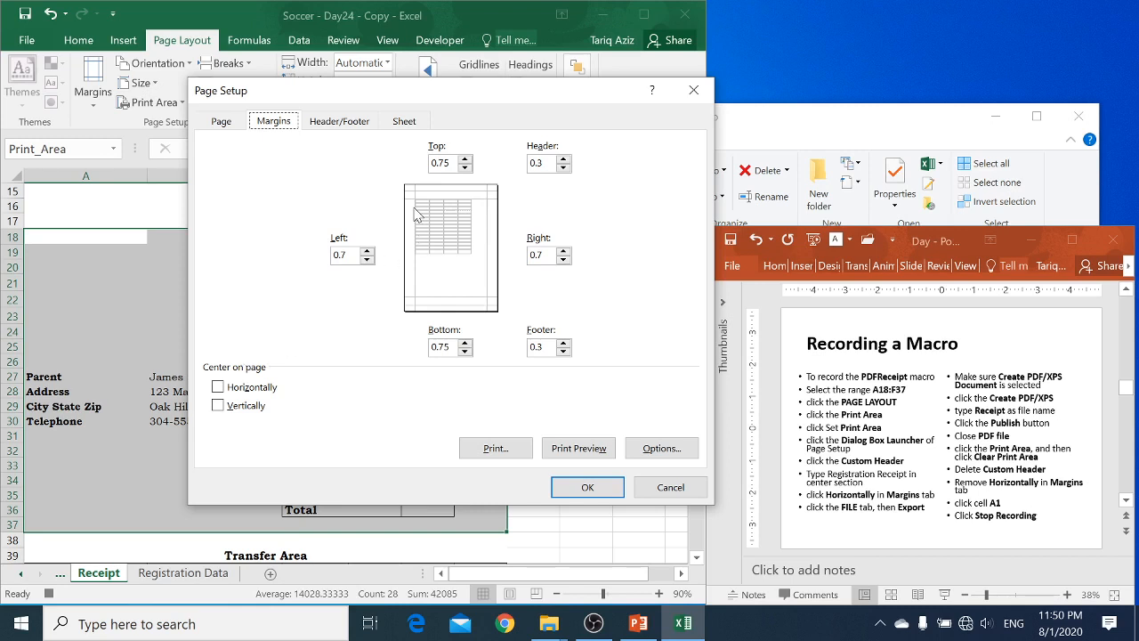
click(247, 391)
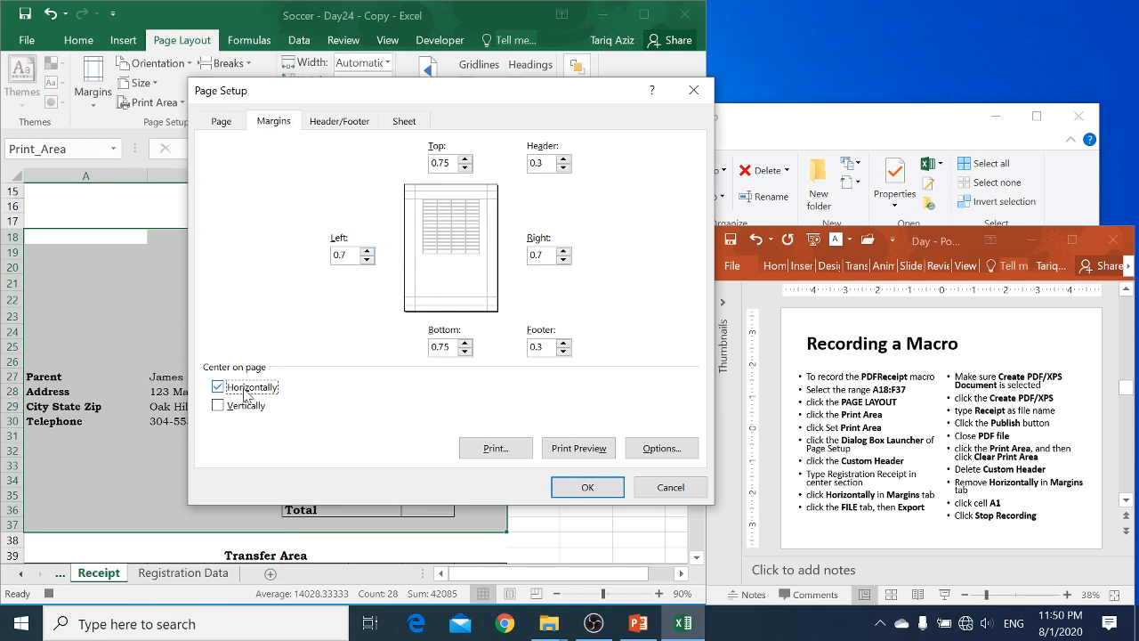
Create a custom page header with "Registration Receipt" in the center section.
click(355, 123)
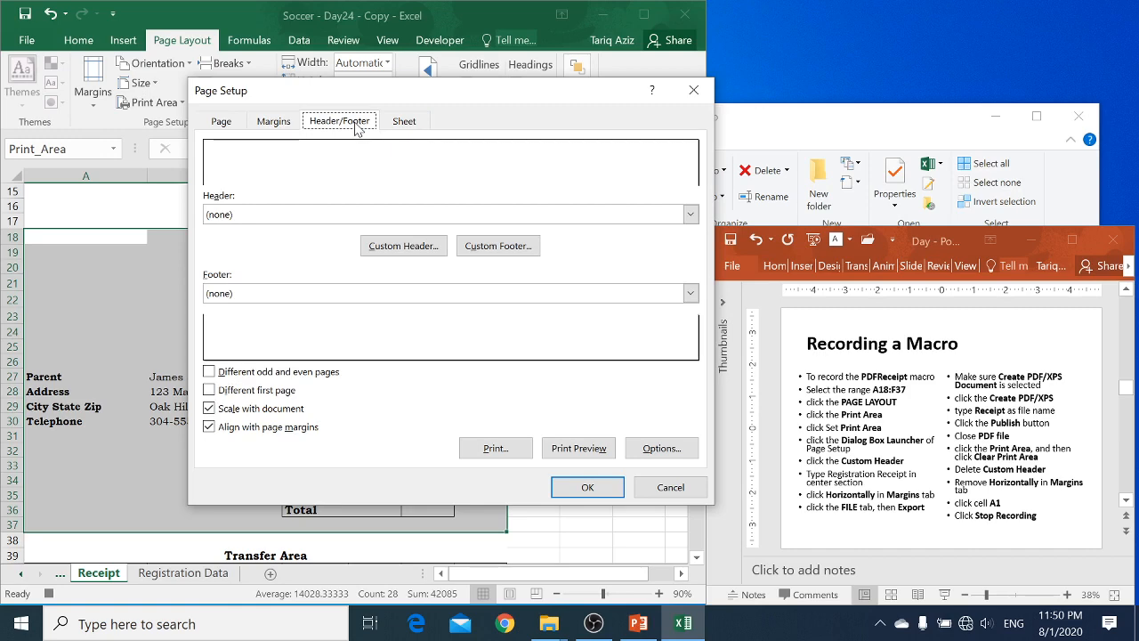
click(418, 251)
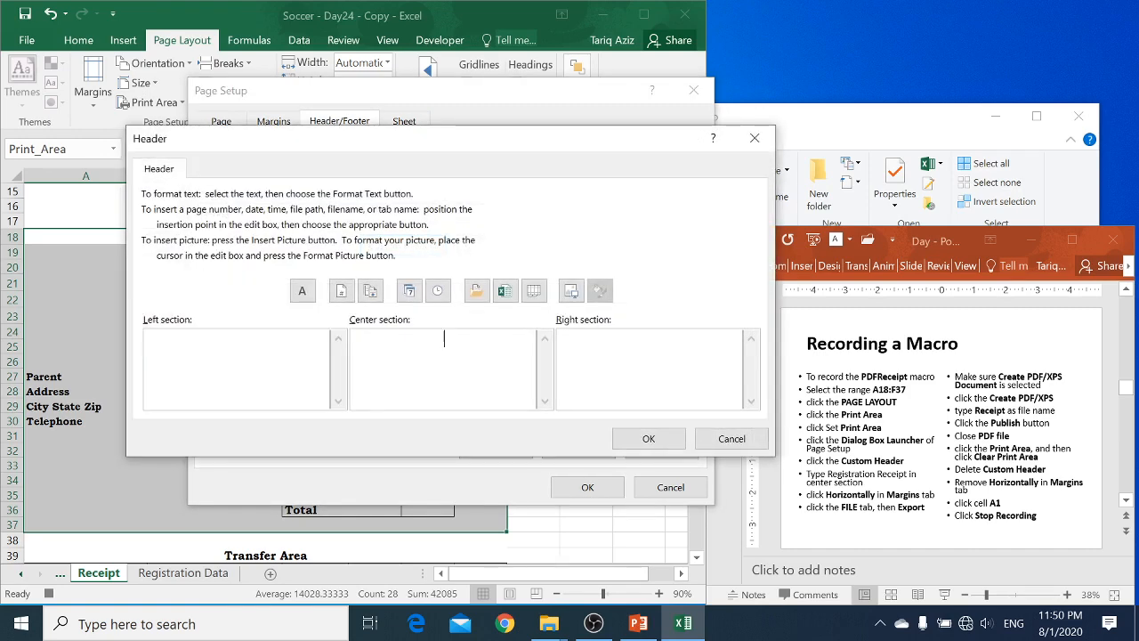
text(Registration )
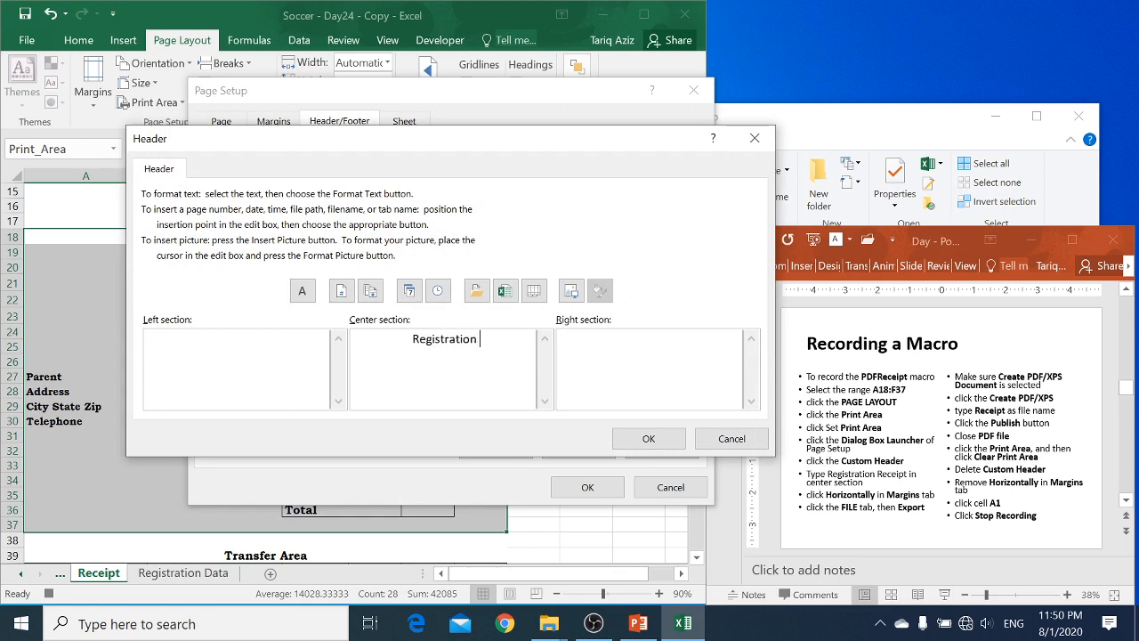
text(Receipt)
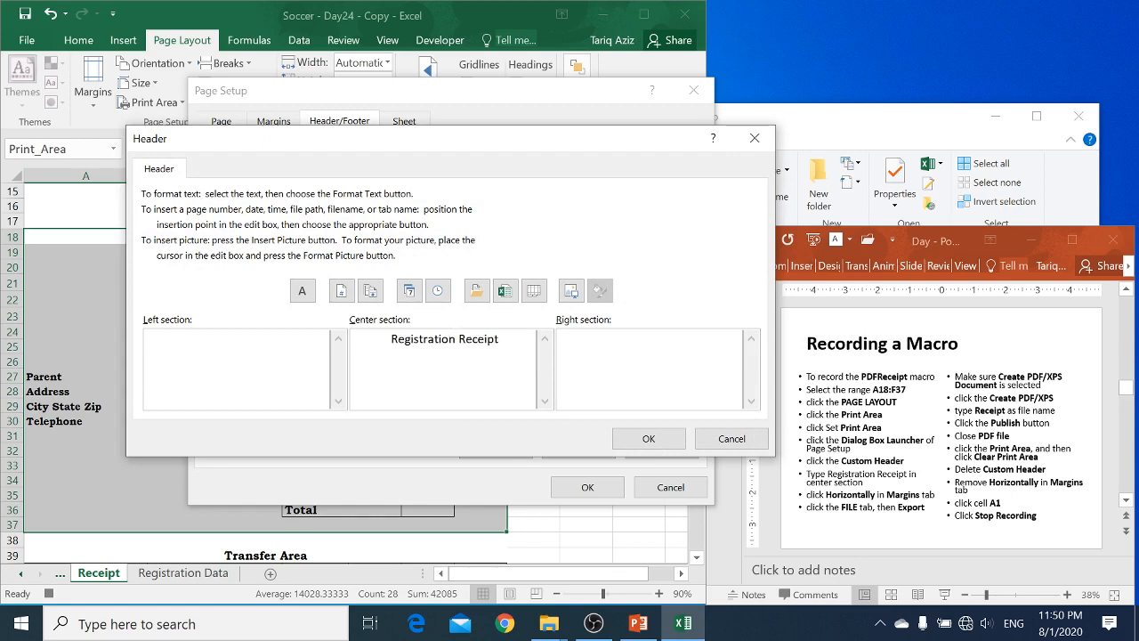
click(646, 444)
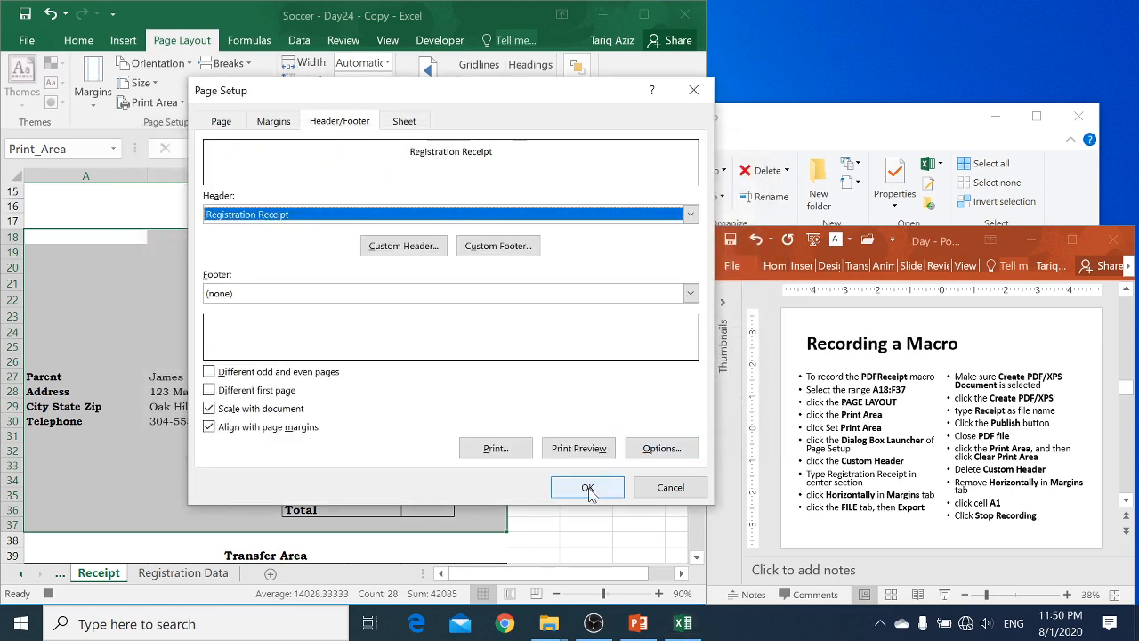
Apply the page setup, publish the receipt as a PDF named "Receipt", and close the PDF.
click(588, 489)
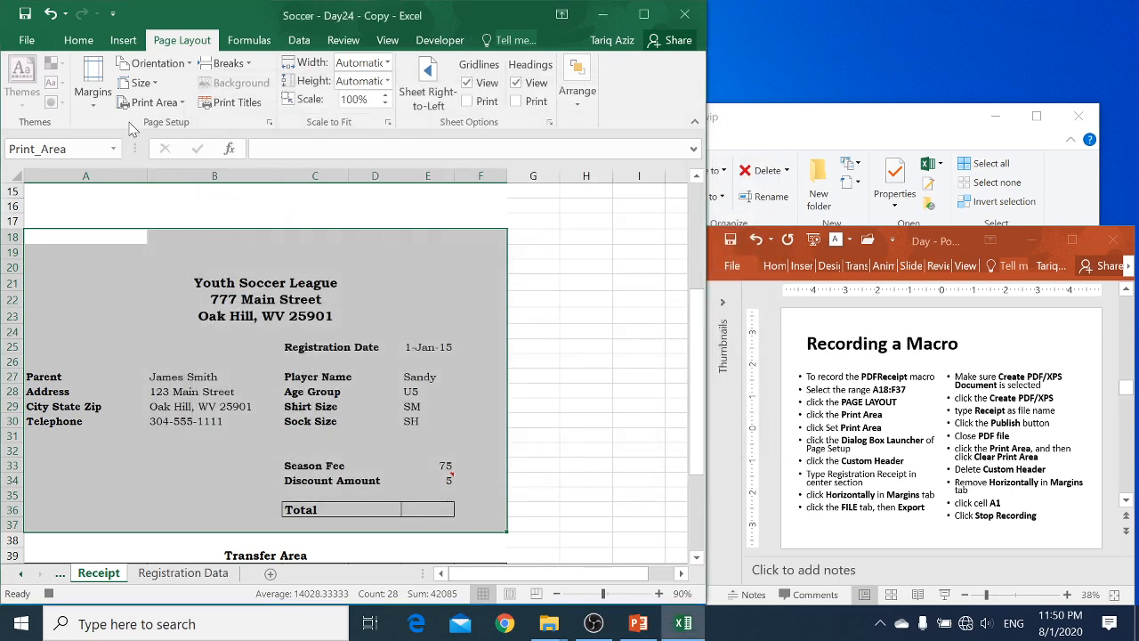
click(30, 41)
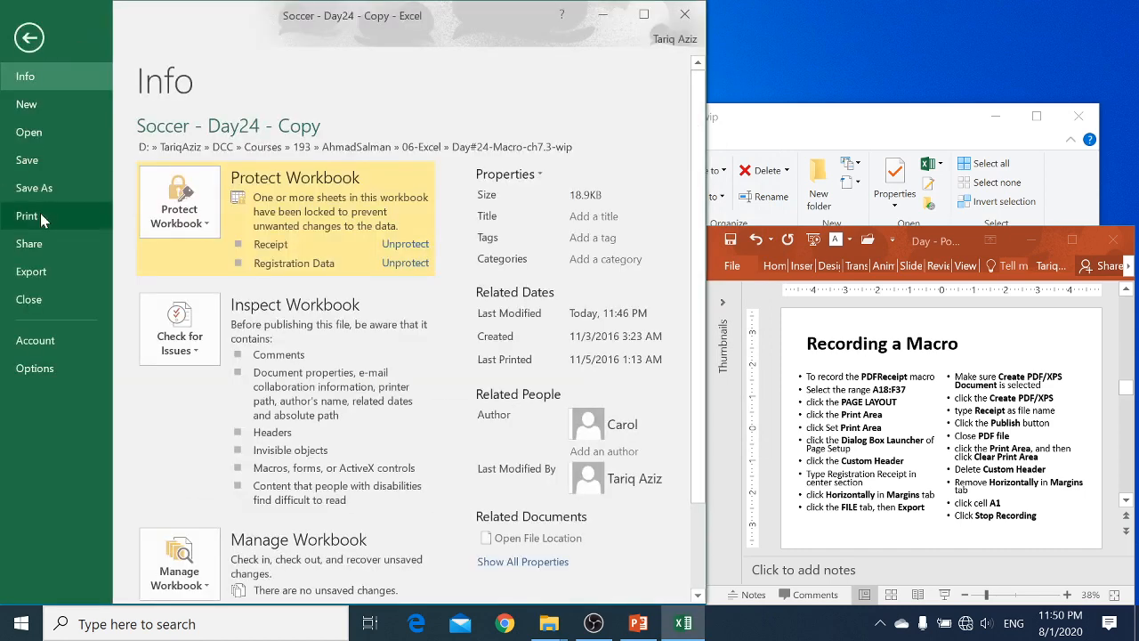
click(34, 272)
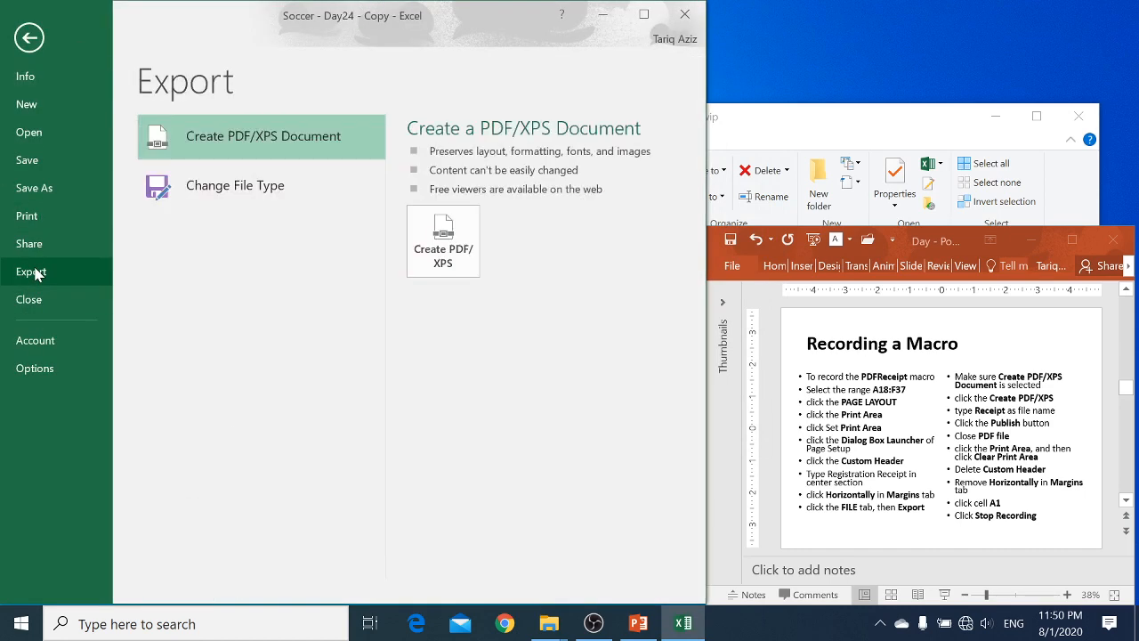
click(443, 233)
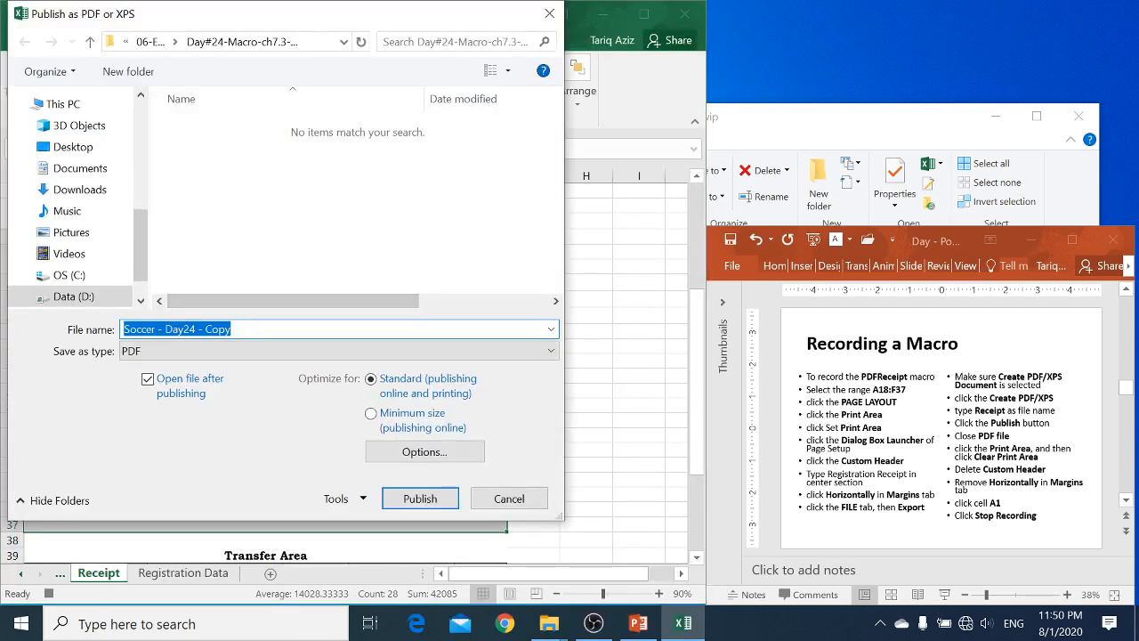
text(Re)
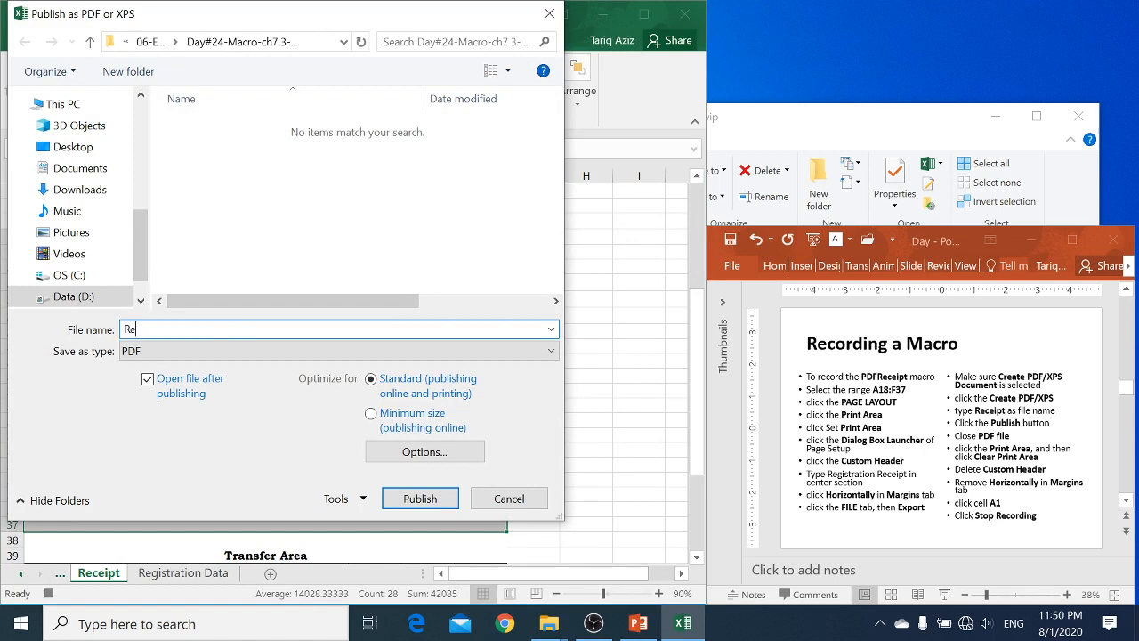
text(ceipt)
click(418, 500)
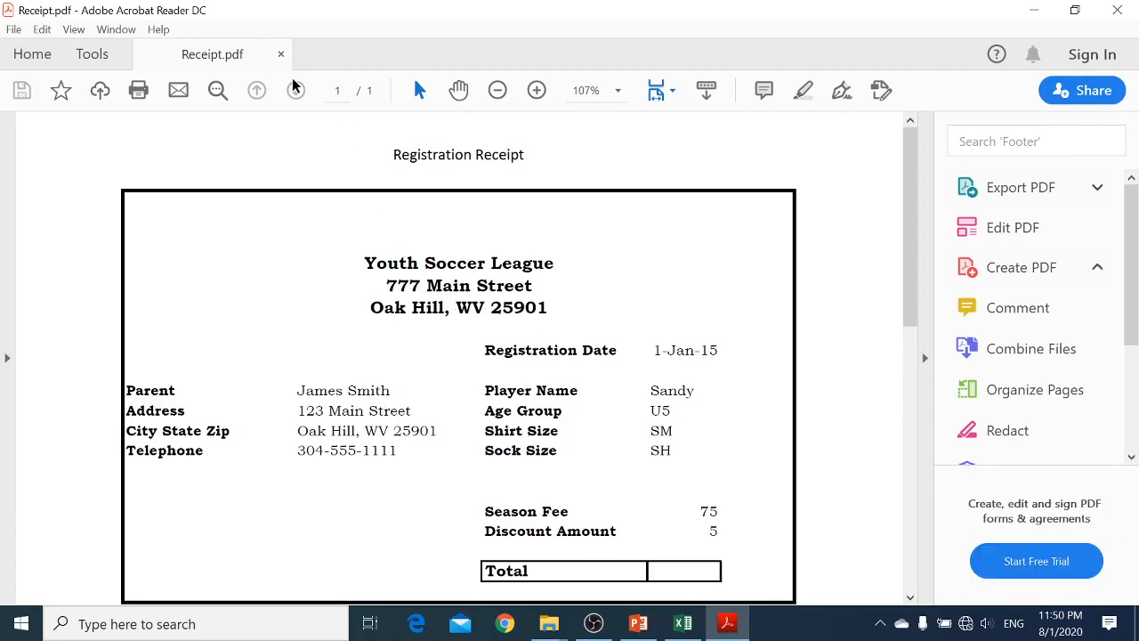
click(1116, 15)
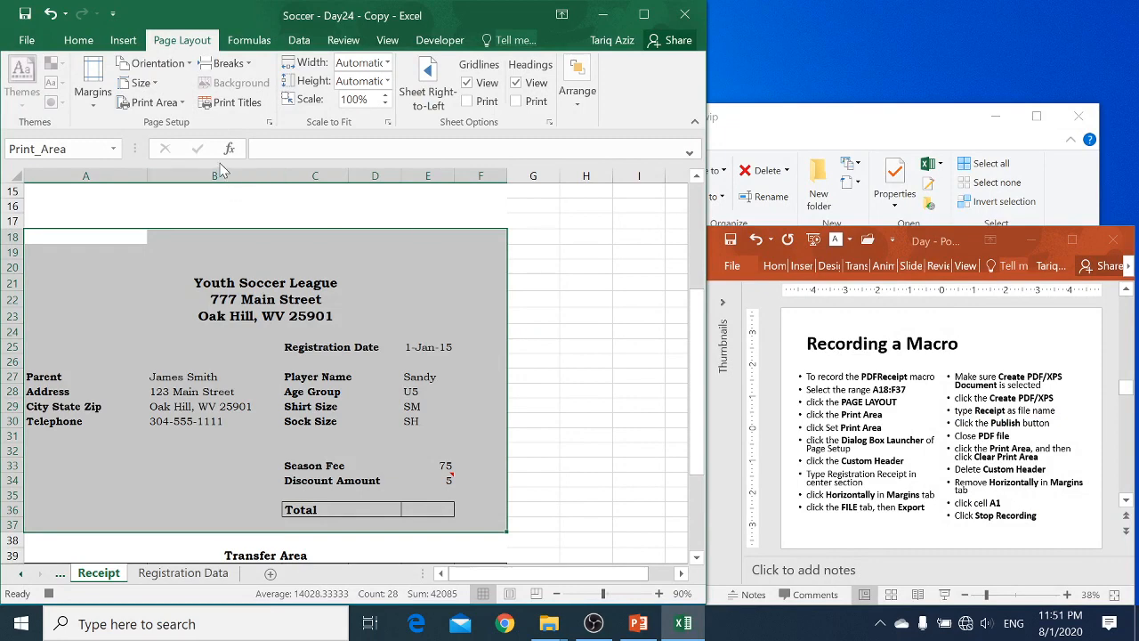
Clear the Receipt sheet's print area and turn off horizontal page centering in the Page Setup settings.
click(181, 103)
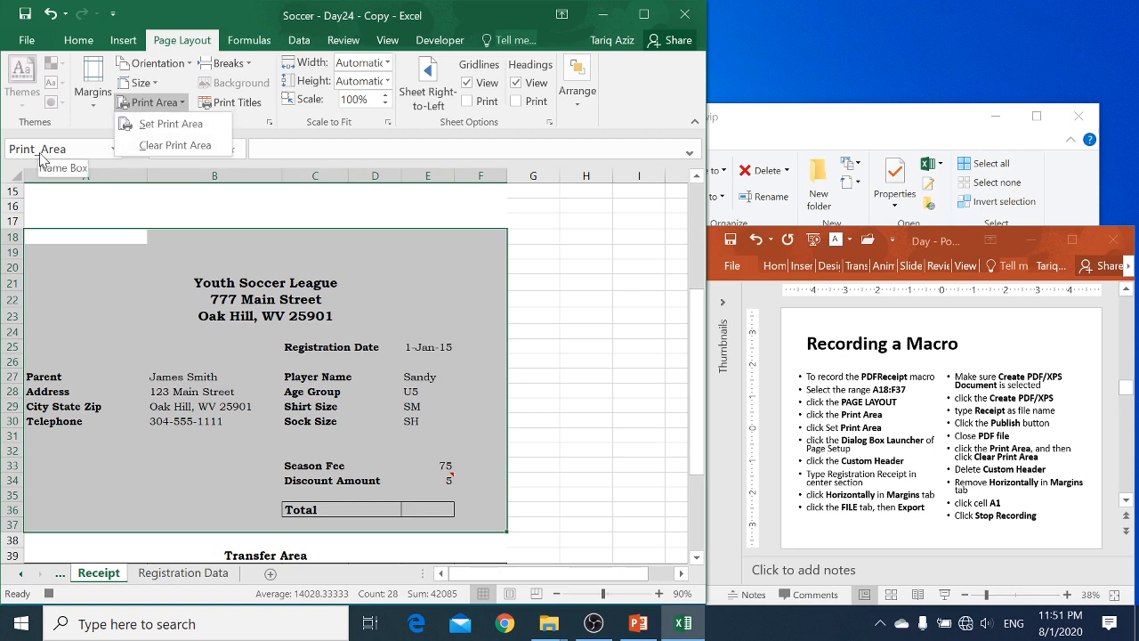
click(169, 146)
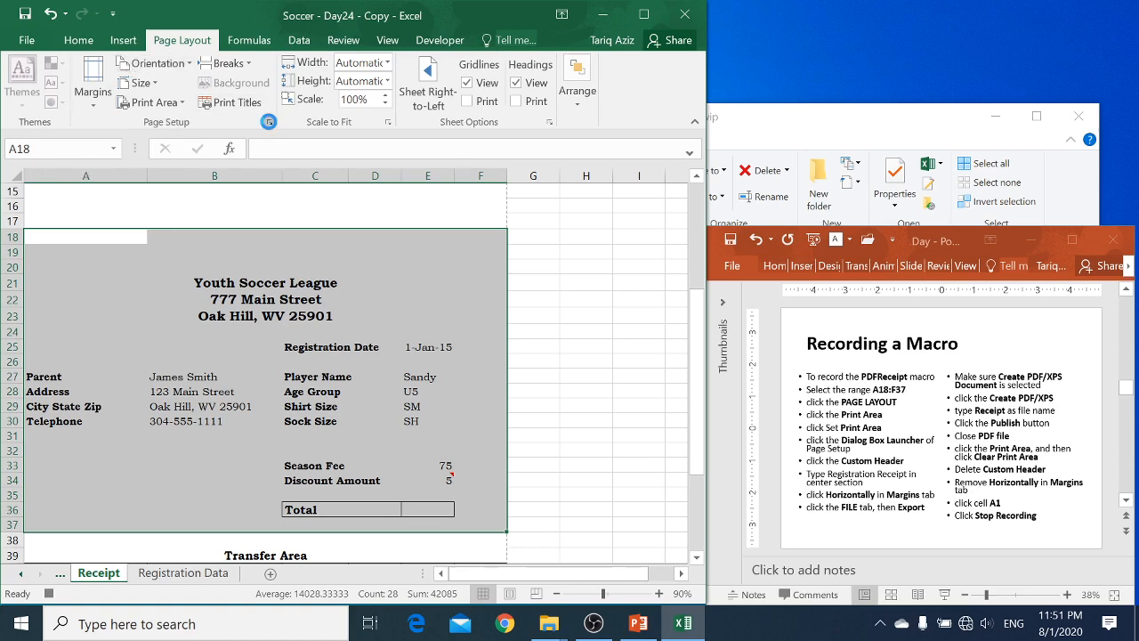
click(267, 122)
click(273, 121)
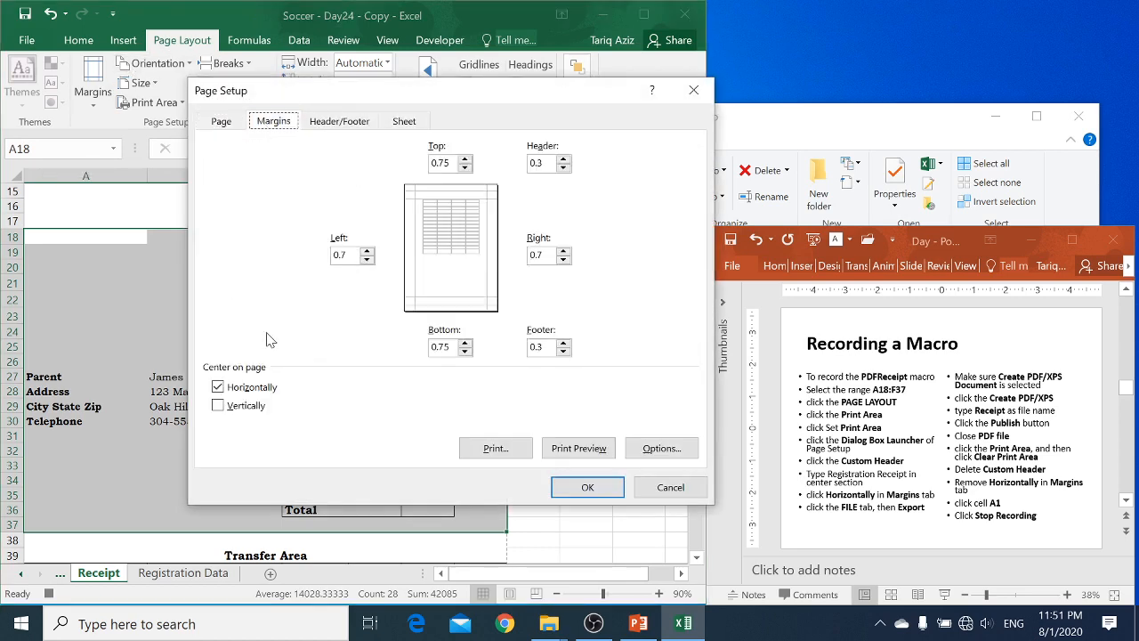
click(218, 387)
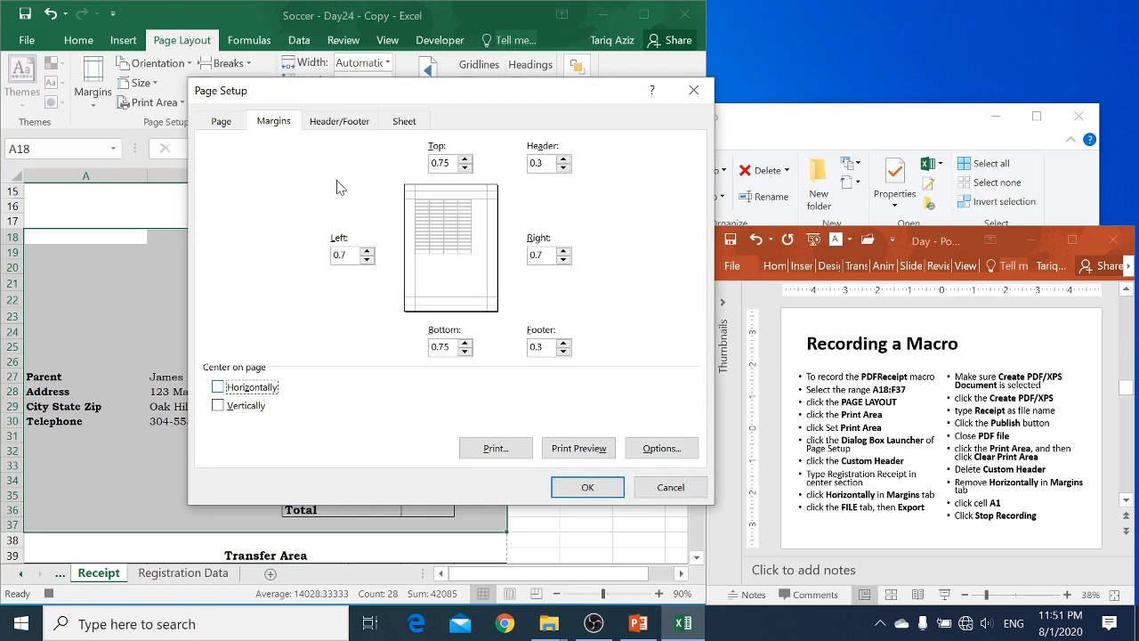
Delete the "Registration Receipt" text from the custom header's center section and apply the page setup.
click(358, 128)
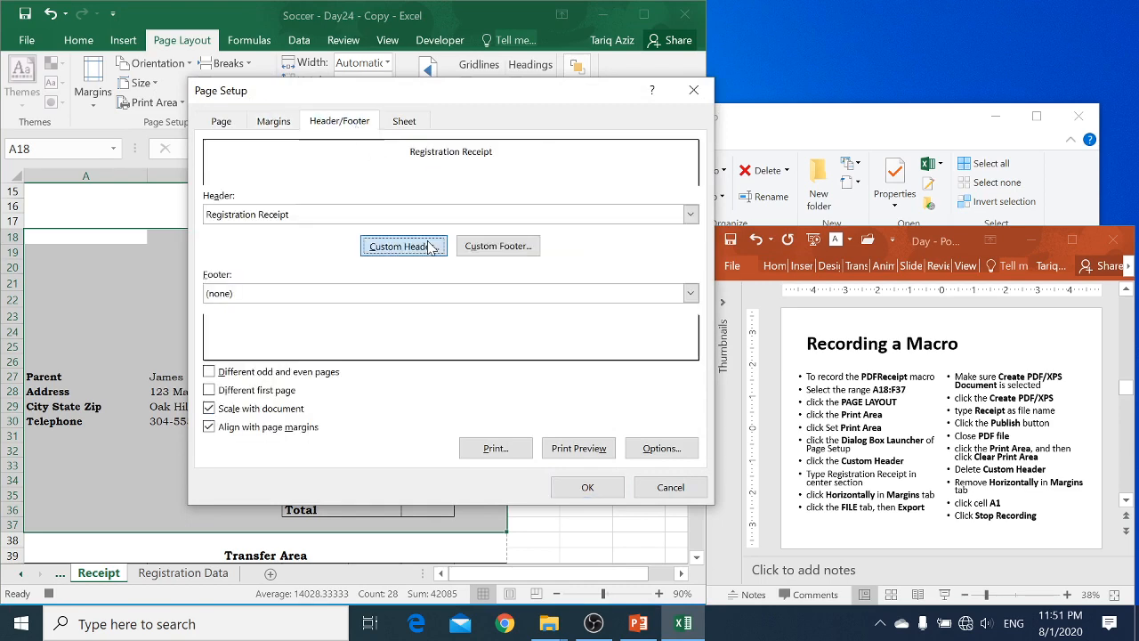
click(430, 248)
drag(356, 339, 499, 339)
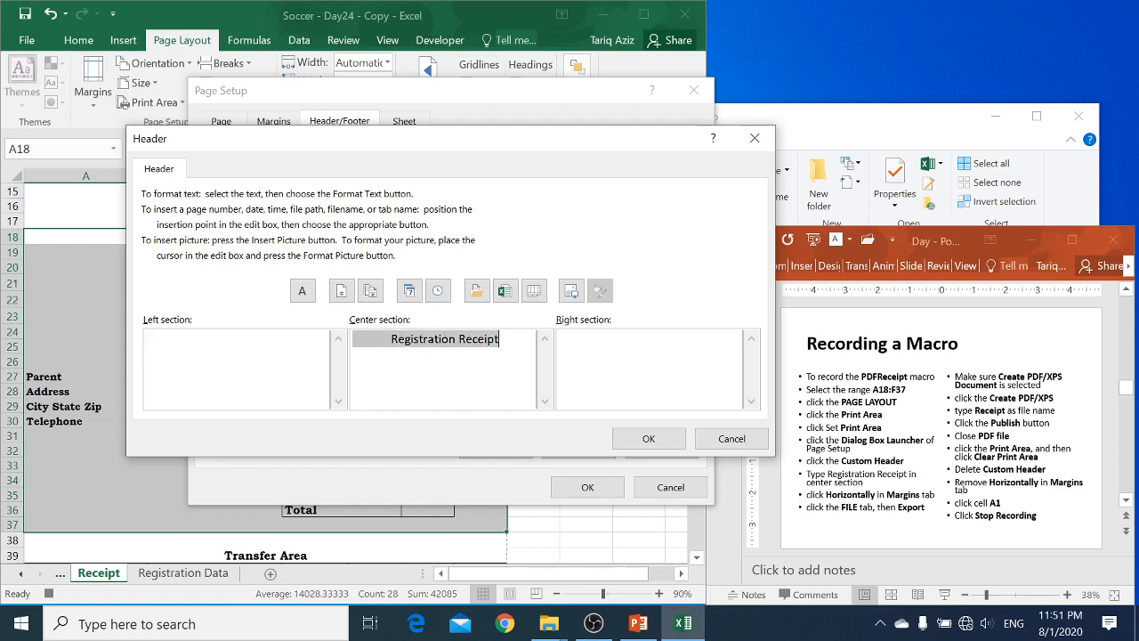
key(Delete)
click(649, 438)
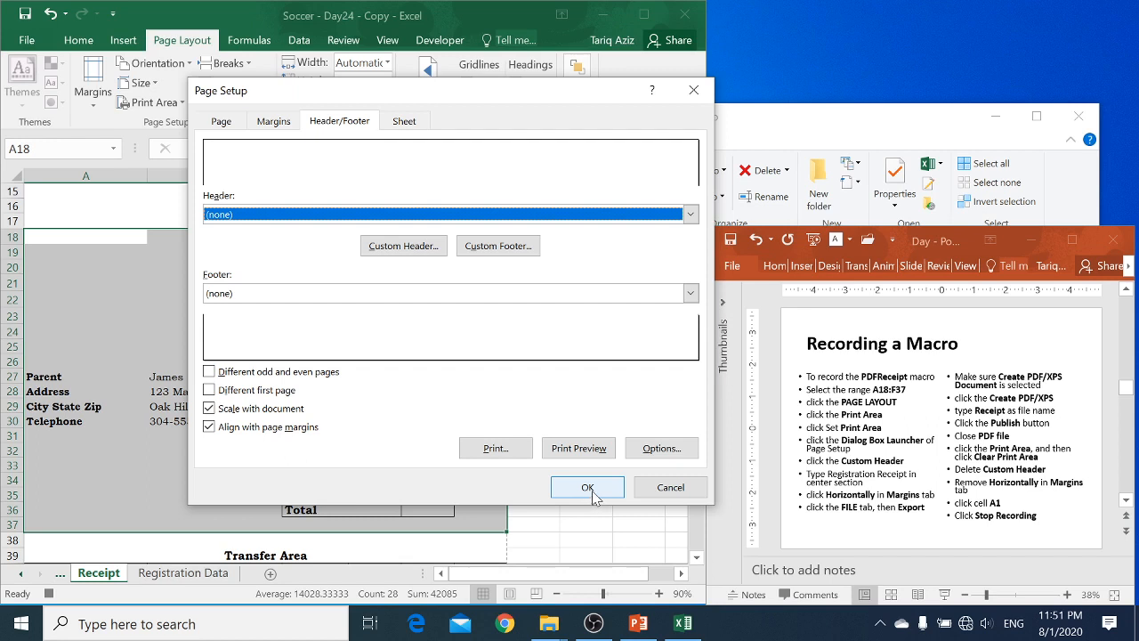
click(591, 490)
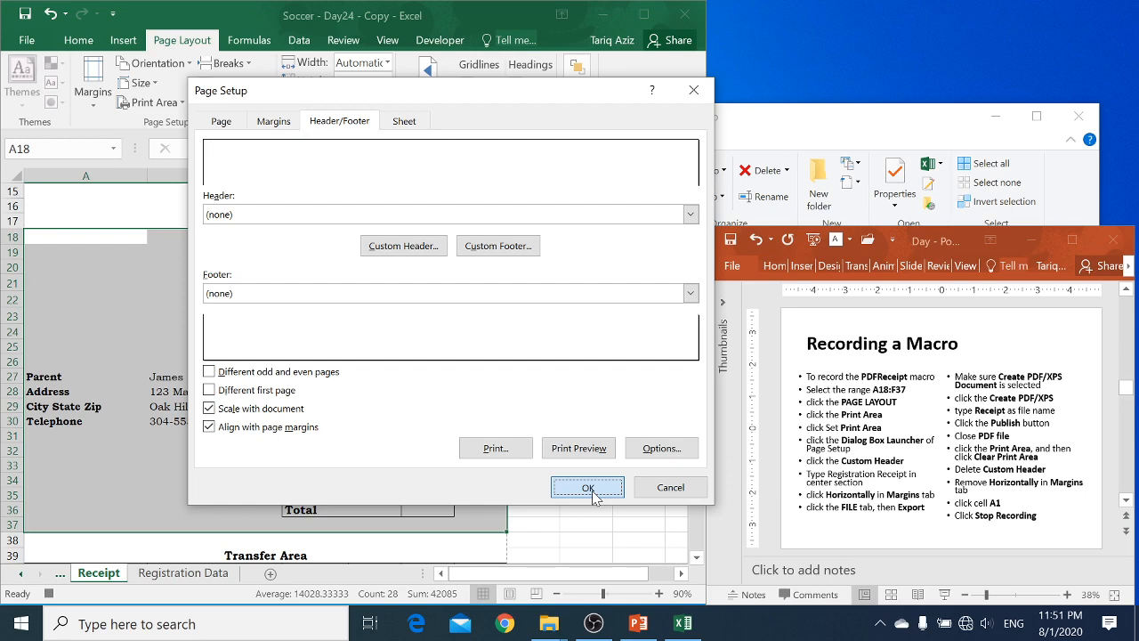
click(589, 489)
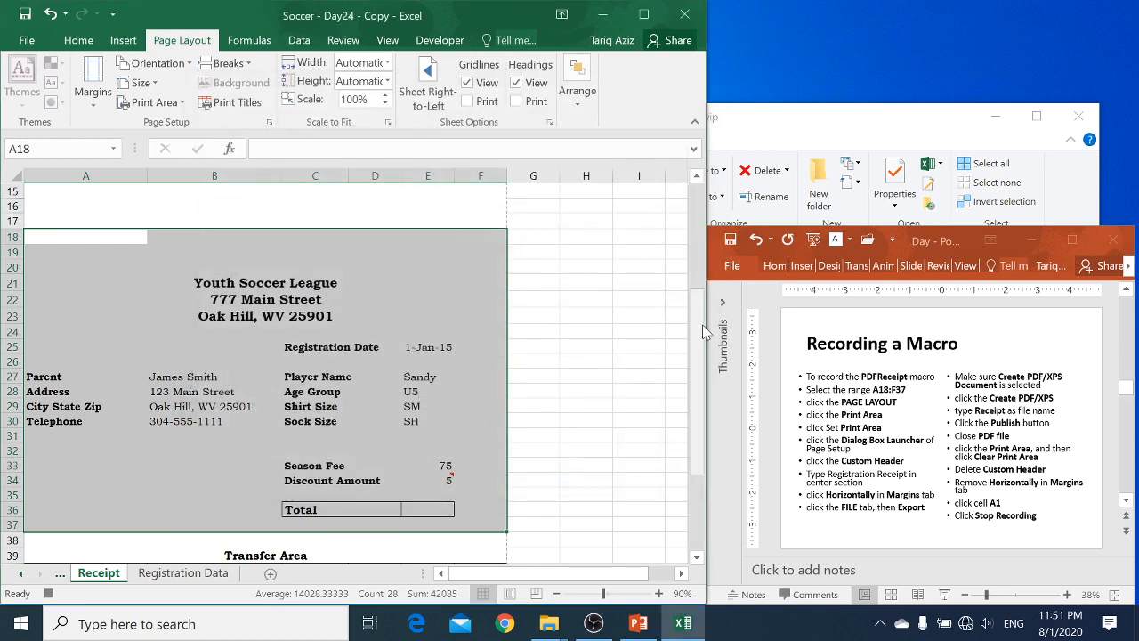
Select the Registration Date cell B3 on the Receipt sheet and stop recording the macro.
drag(698, 326, 695, 212)
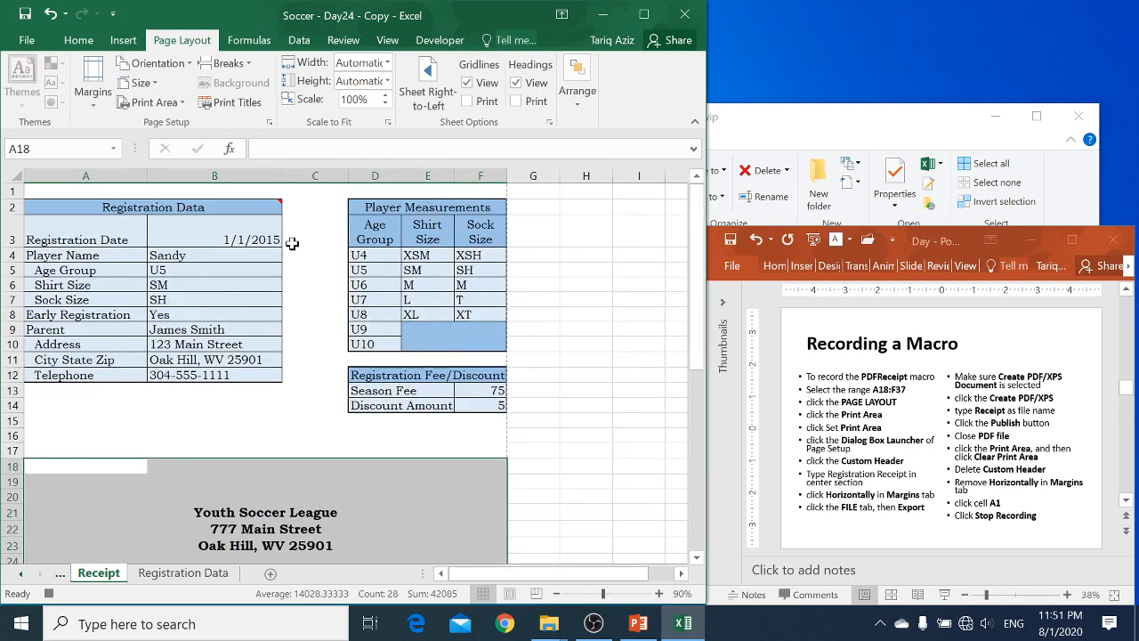
click(213, 234)
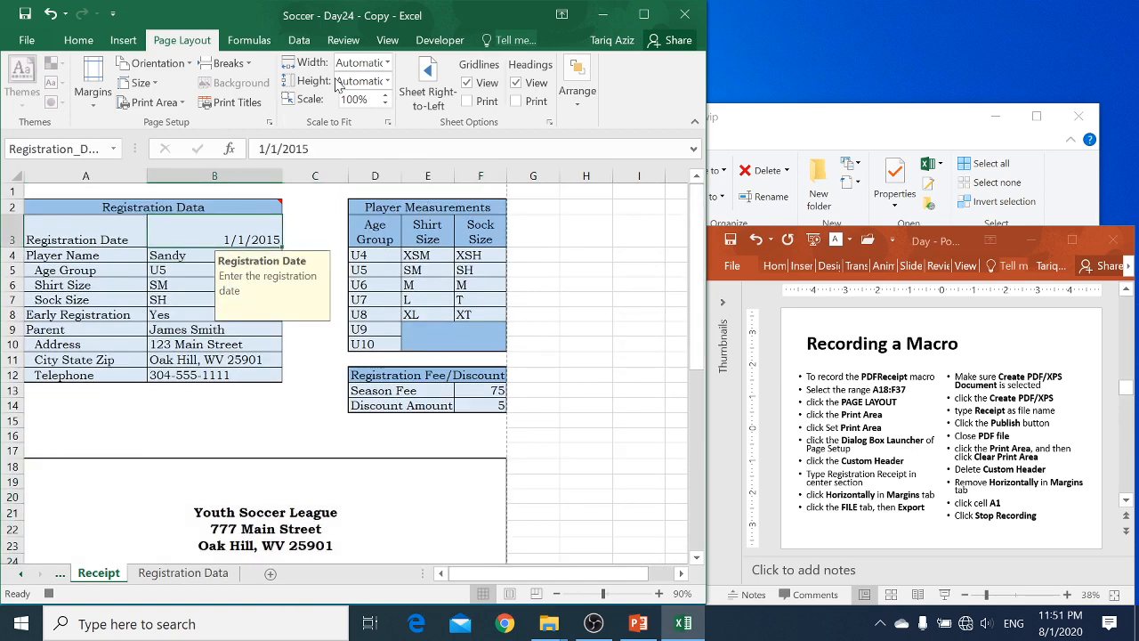
click(425, 44)
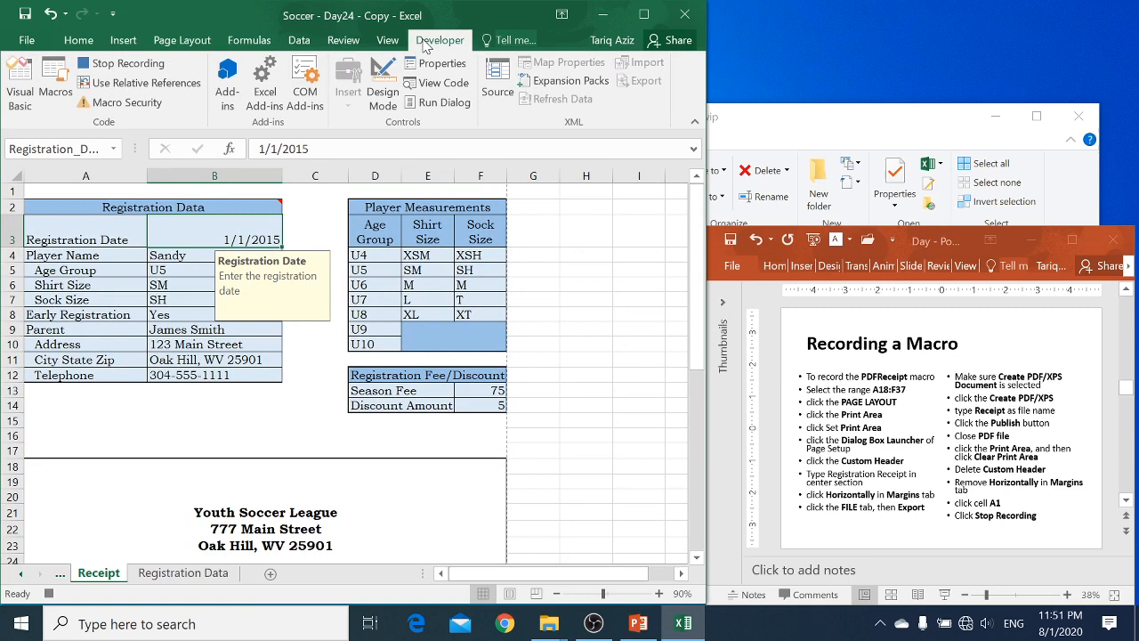
click(145, 66)
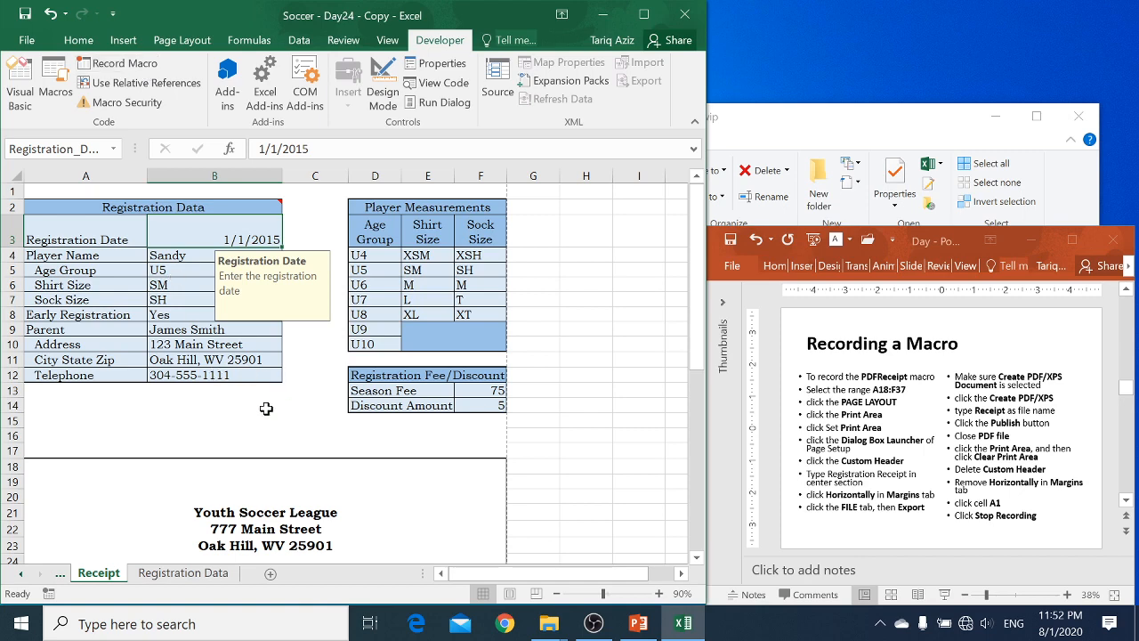
Test the PDFReceipt macro, close the generated PDF, and minimize the File Explorer window.
key(ctrl+r)
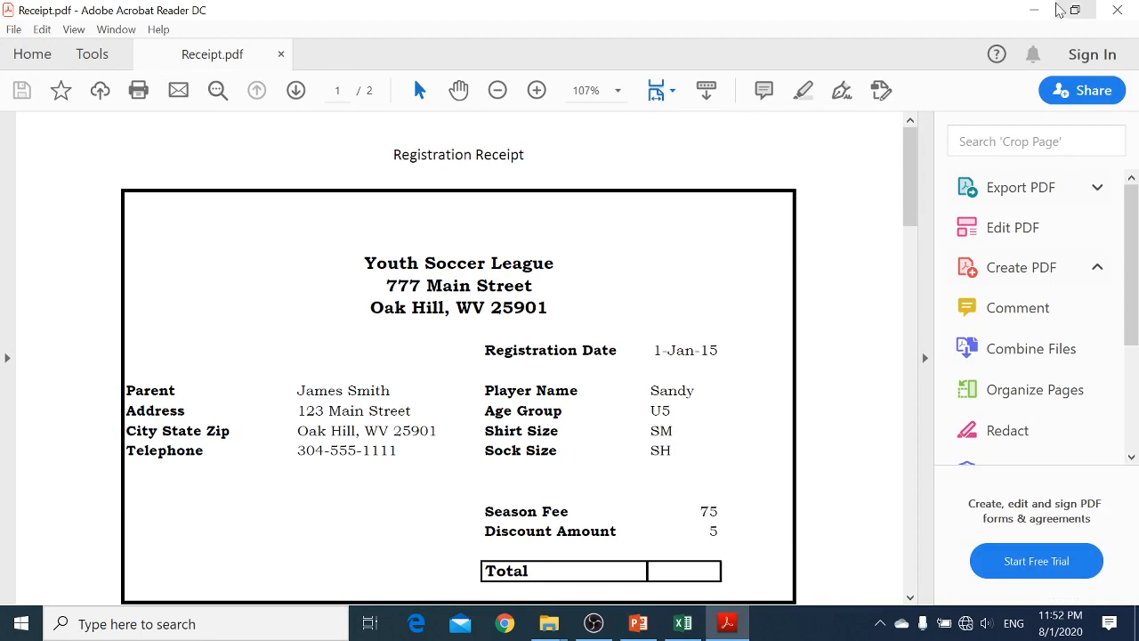
click(1118, 11)
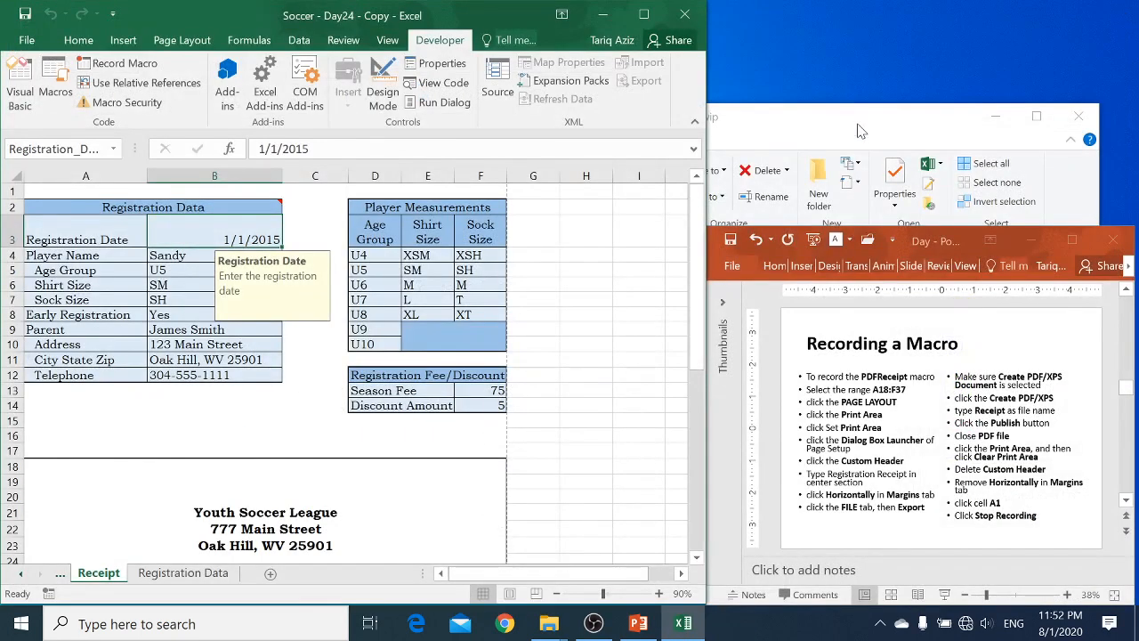
click(995, 117)
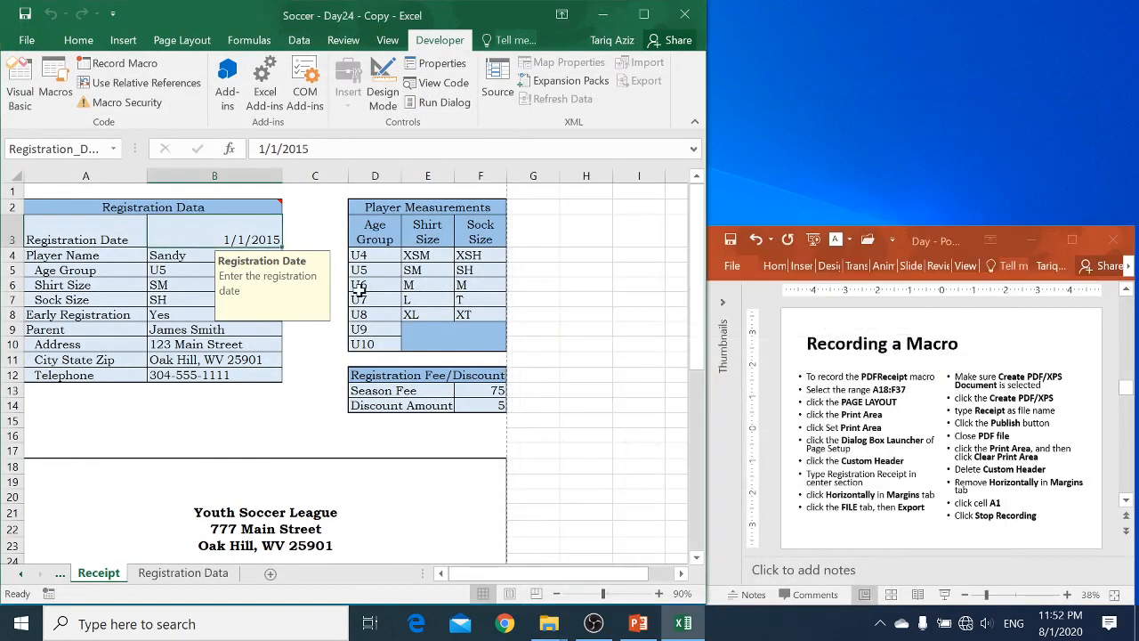
Enter a different player first name in cell B4, rerun the PDFReceipt macro, and close the generated PDF.
click(191, 255)
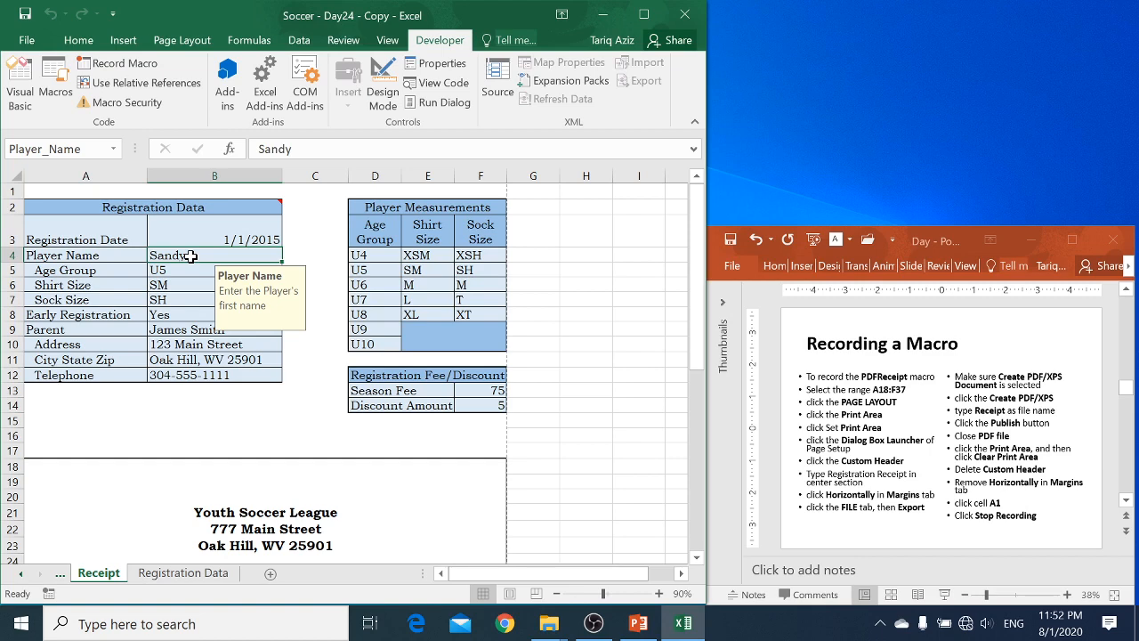
text(Nancy)
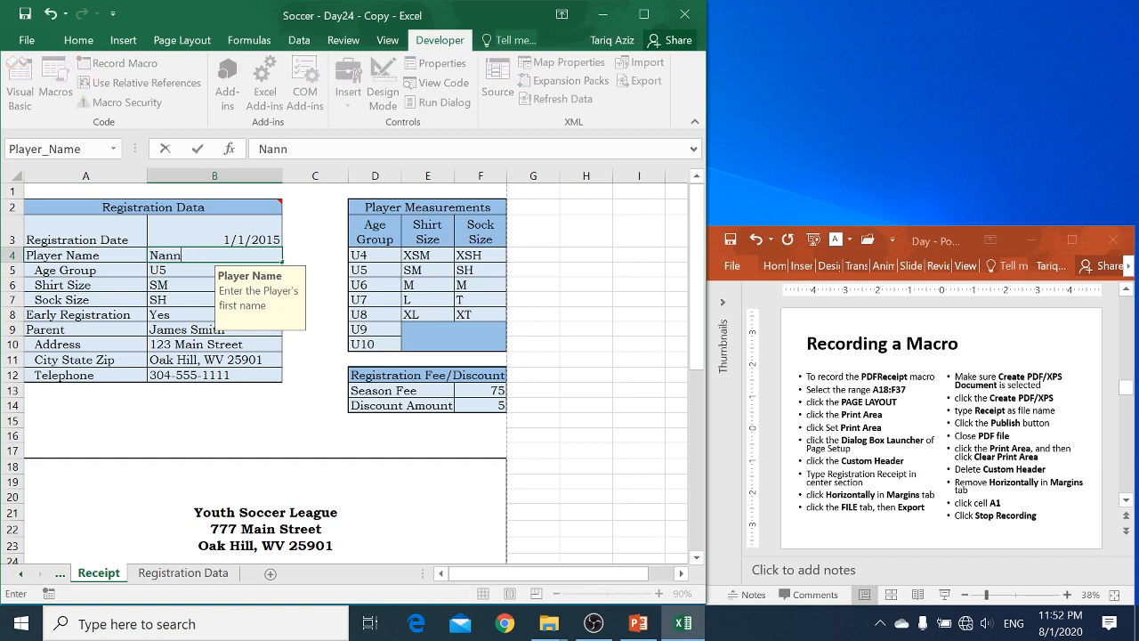
key(Return)
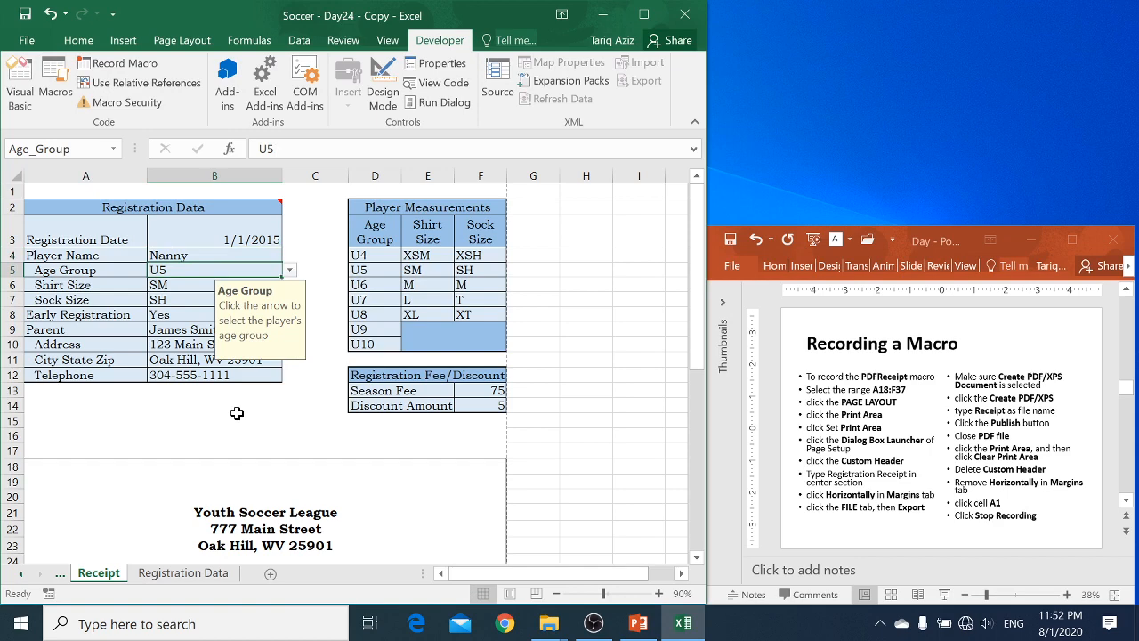
key(ctrl+r)
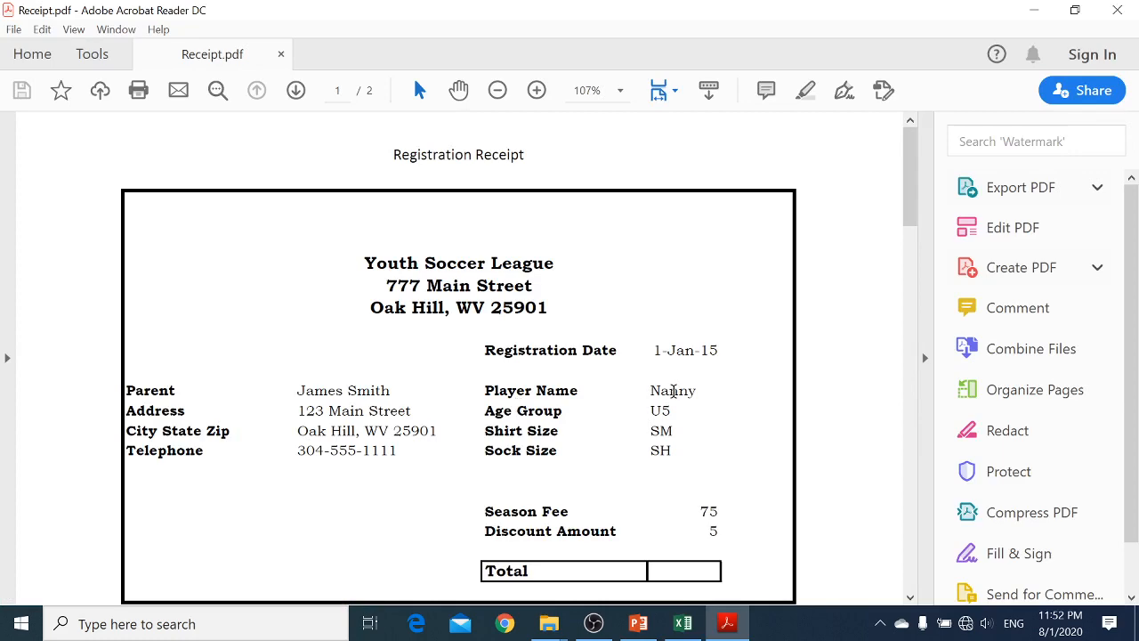
key(alt+F4)
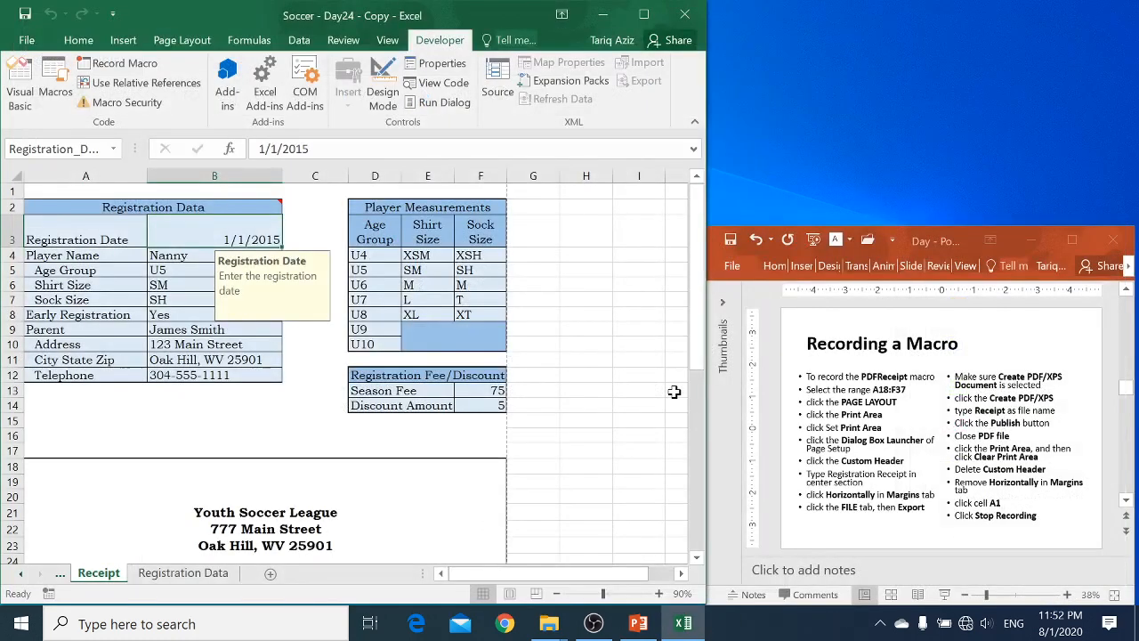
shift+click(178, 260)
text(Sandy)
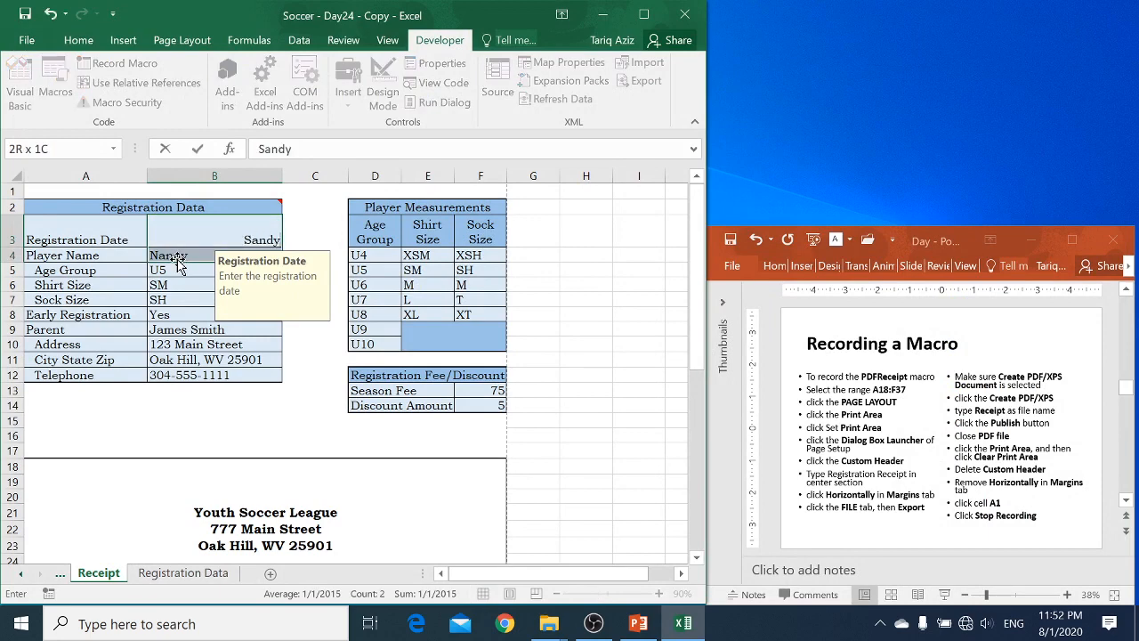
key(Escape)
Re-enter the original player first name in cell B4.
click(178, 260)
text(Sandy)
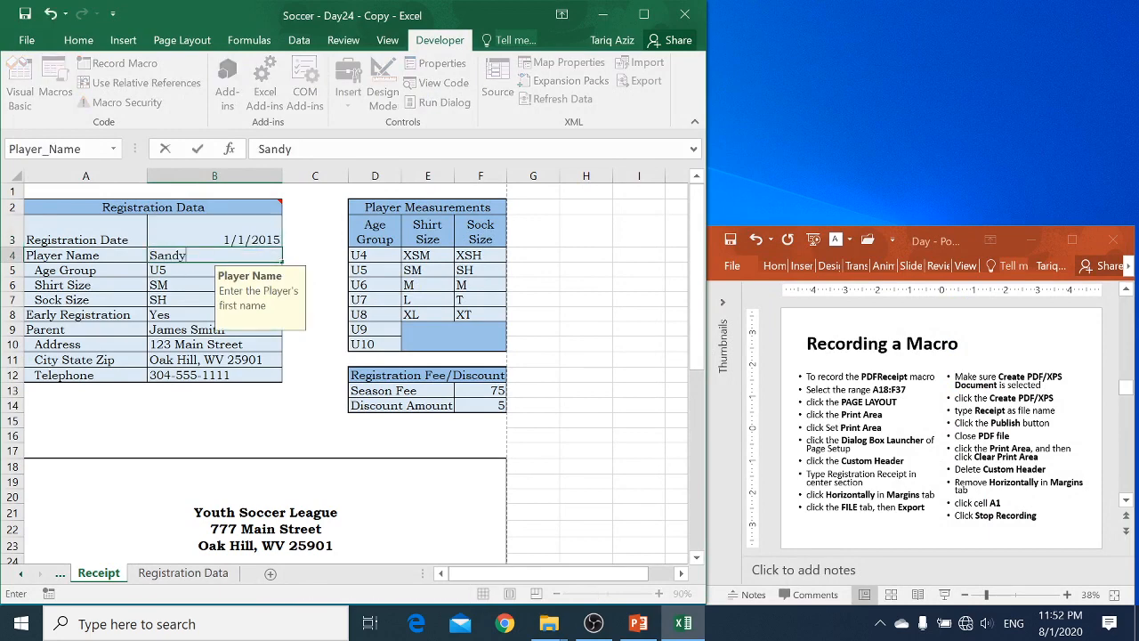
key(Return)
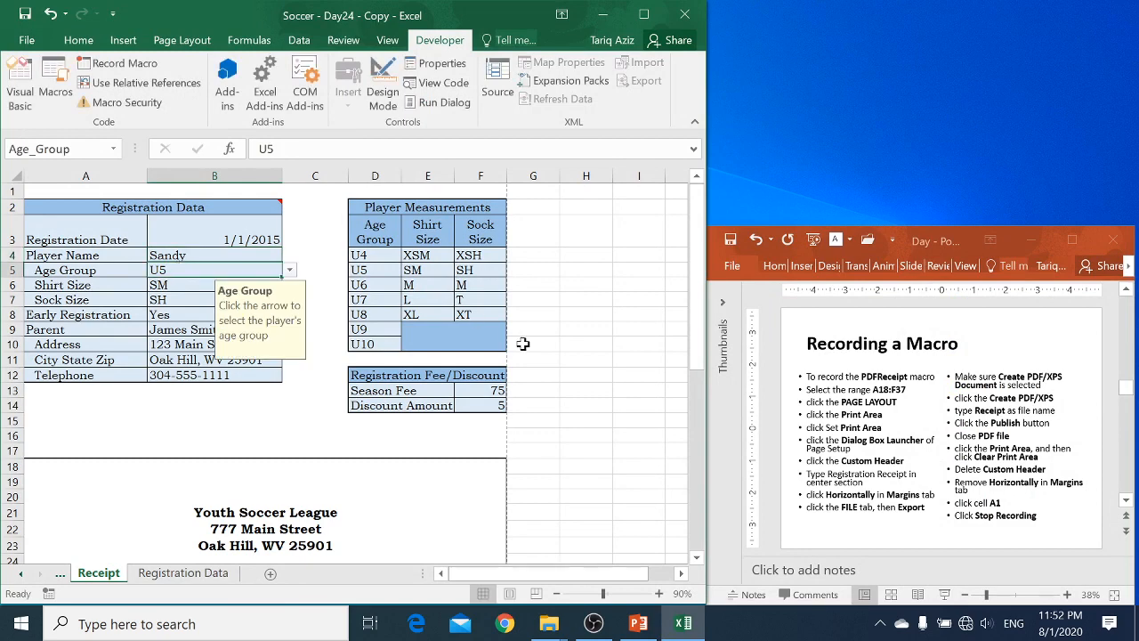
Consult the Running a Macro and Creating the TransferData Macro slides in PowerPoint, and return to the Receipt sheet in Excel.
click(783, 433)
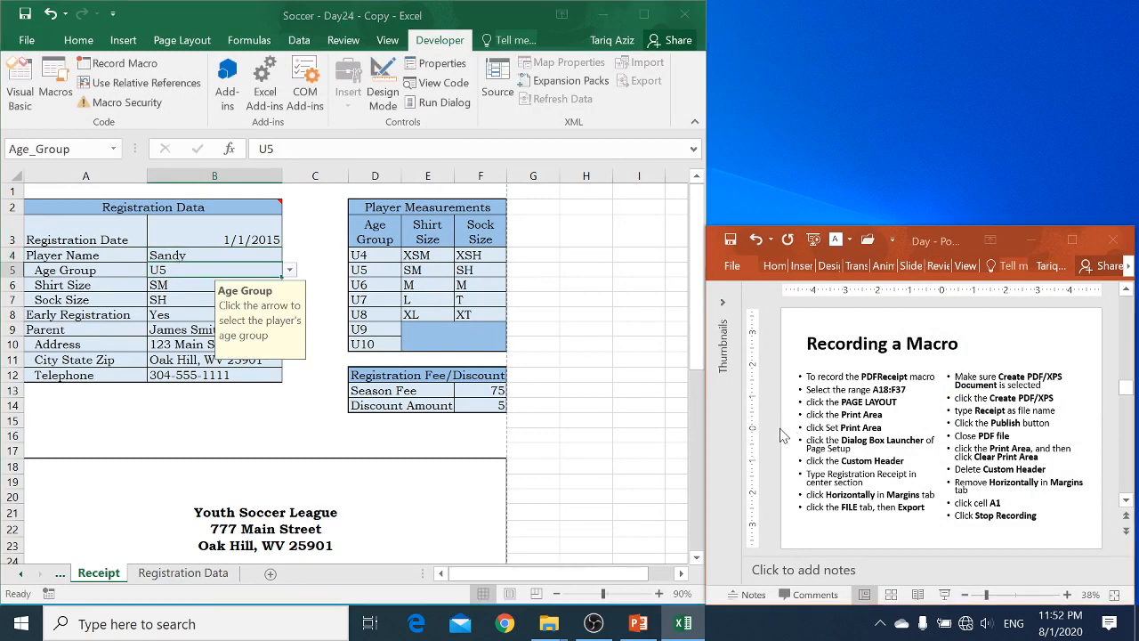
scroll(784, 433, down, 1)
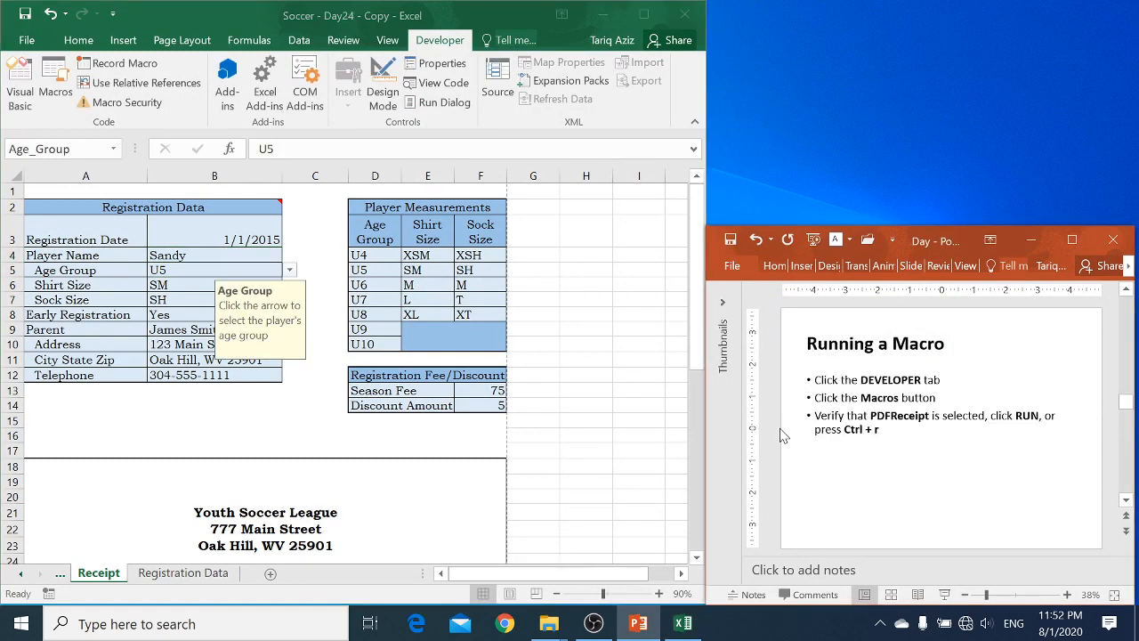
scroll(783, 434, down, 1)
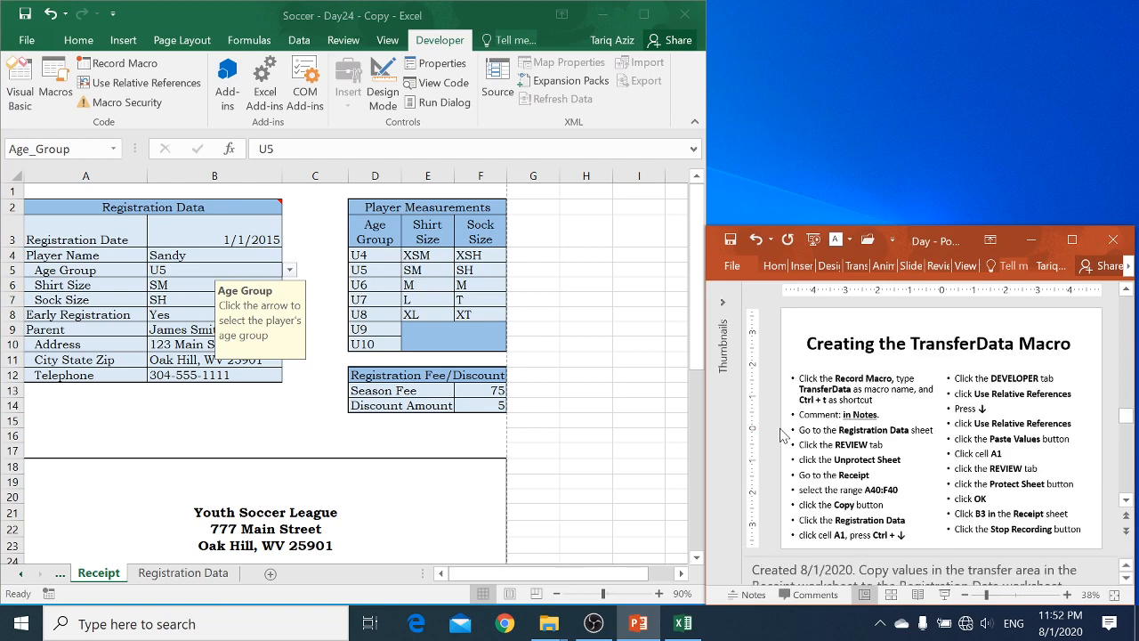
click(276, 467)
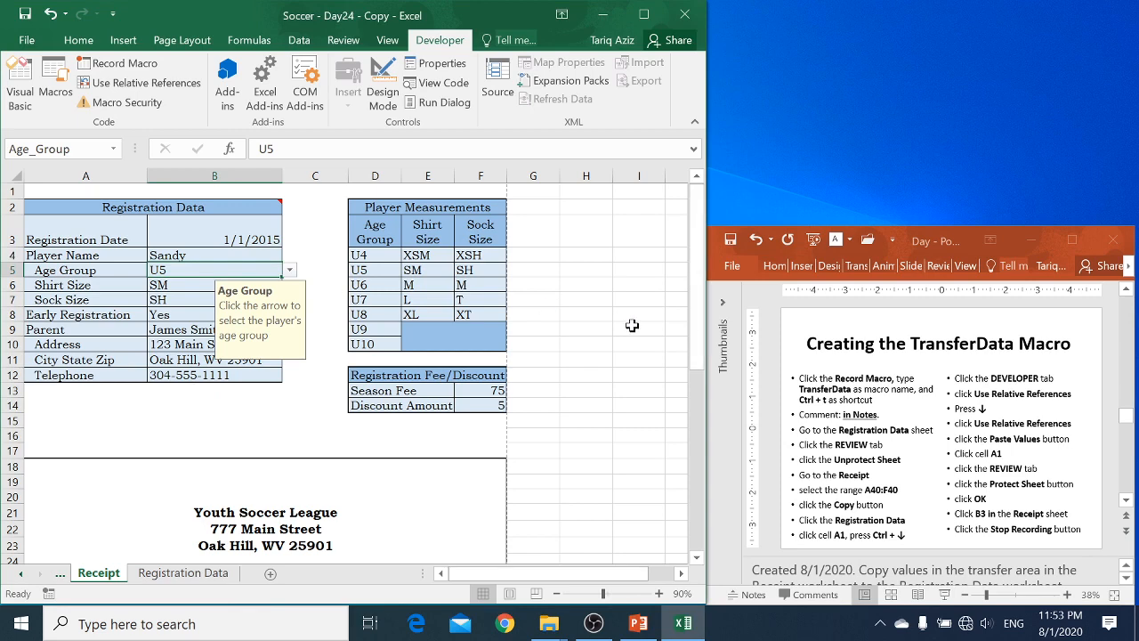
Examine the Transfer Area in row 40 of the Receipt sheet and the existing records on the Registration Data sheet.
drag(698, 336, 700, 461)
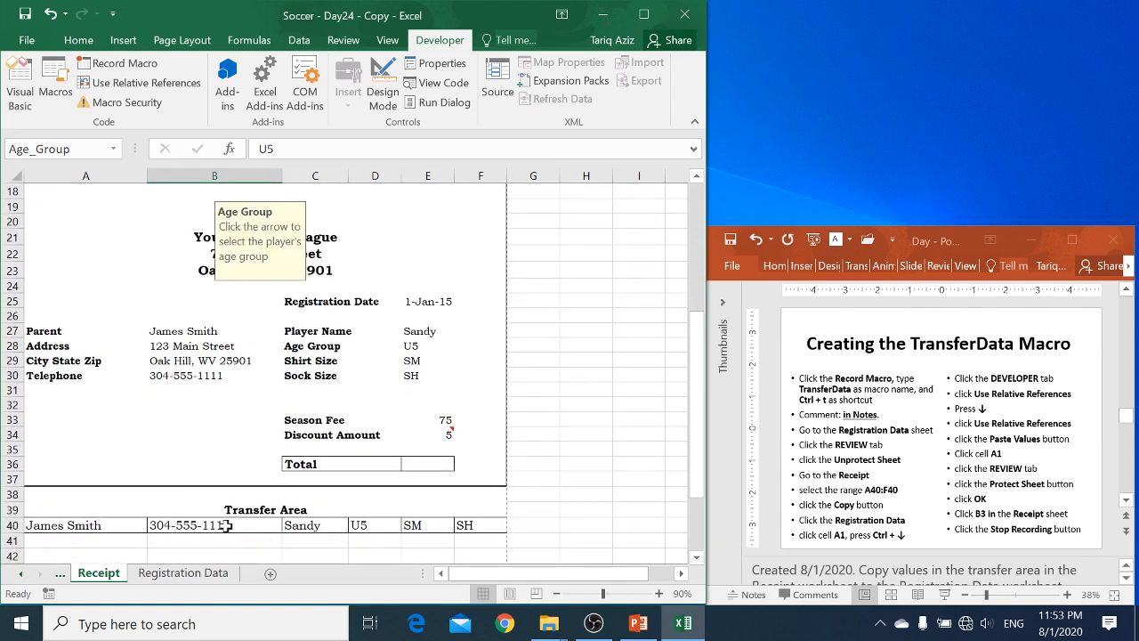
click(217, 583)
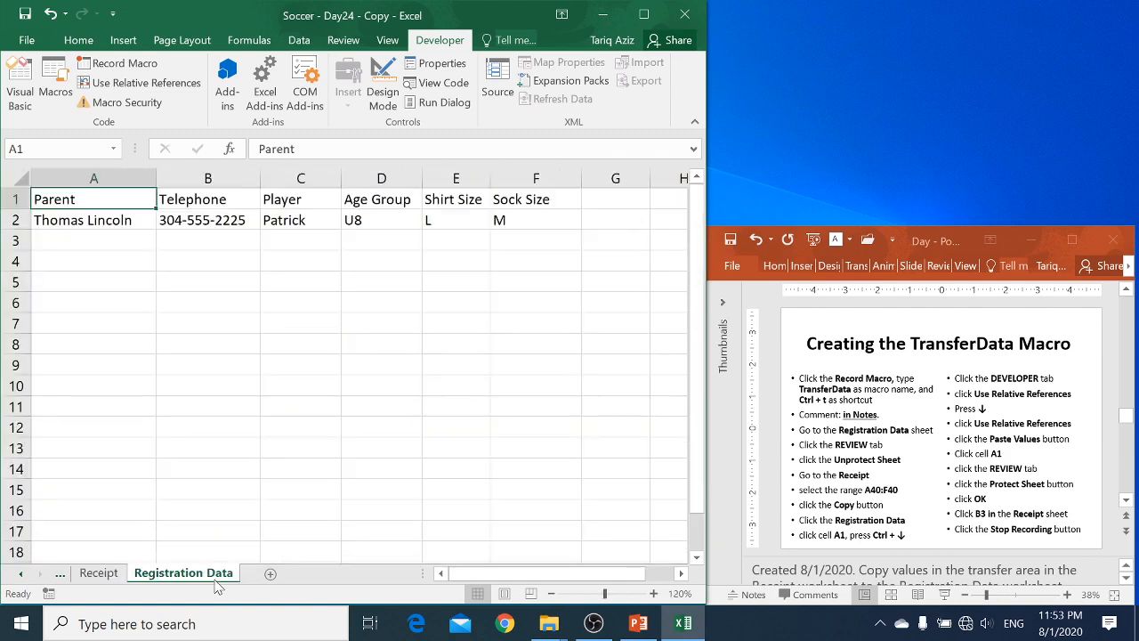
click(115, 576)
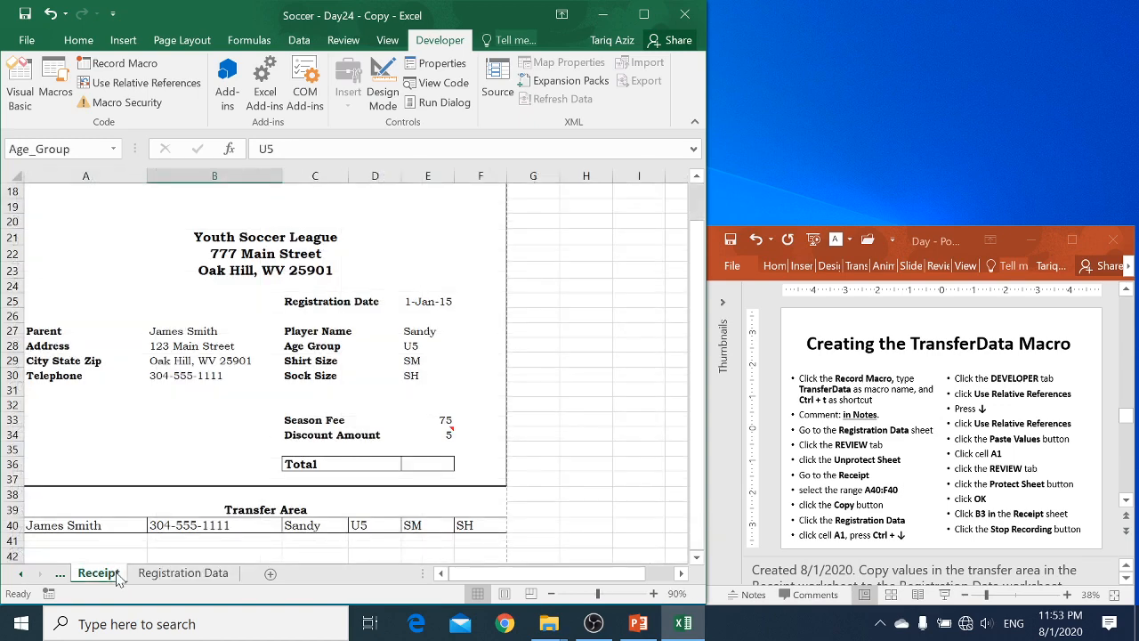
scroll(687, 377, up, 6)
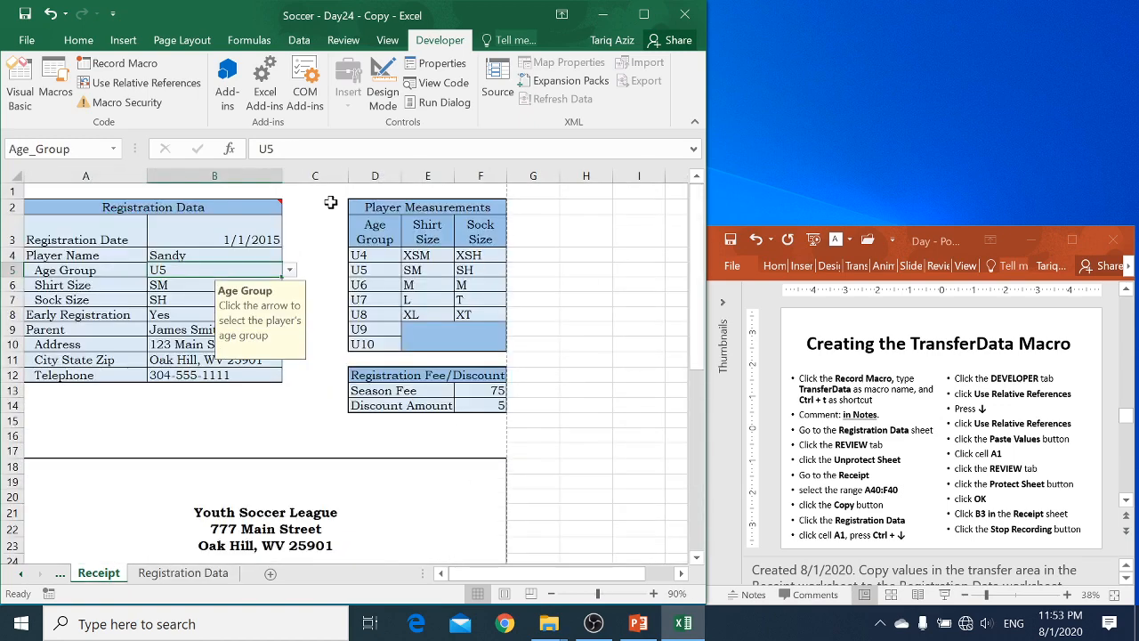
Set up a new macro recording named TransferData with Ctrl+t as its shortcut, stored in This Workbook.
click(120, 65)
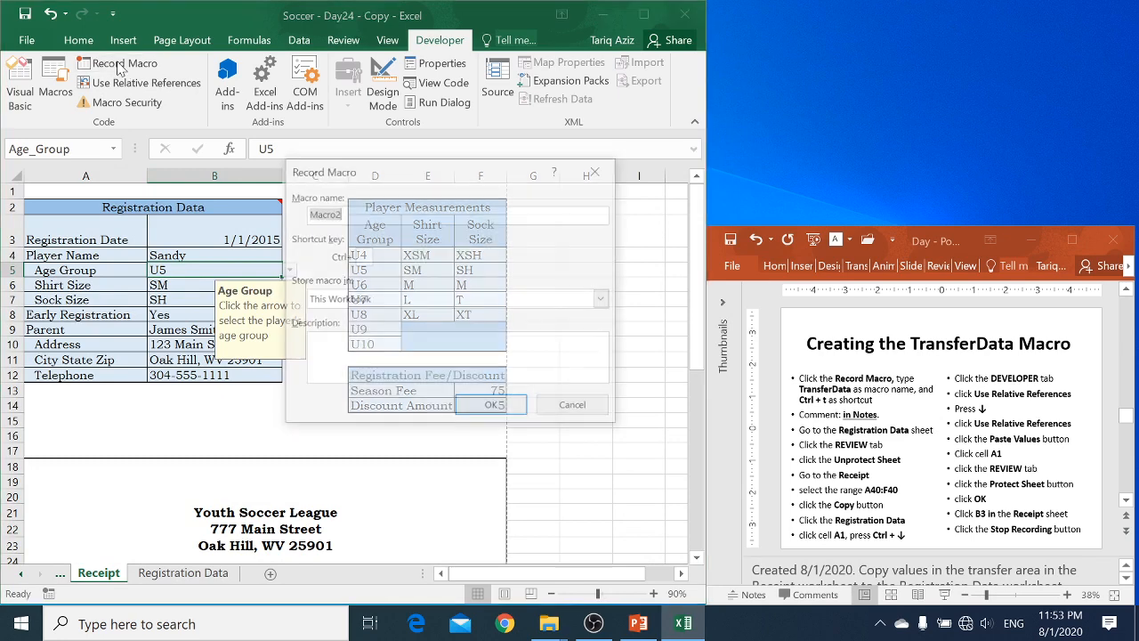
text(Tra)
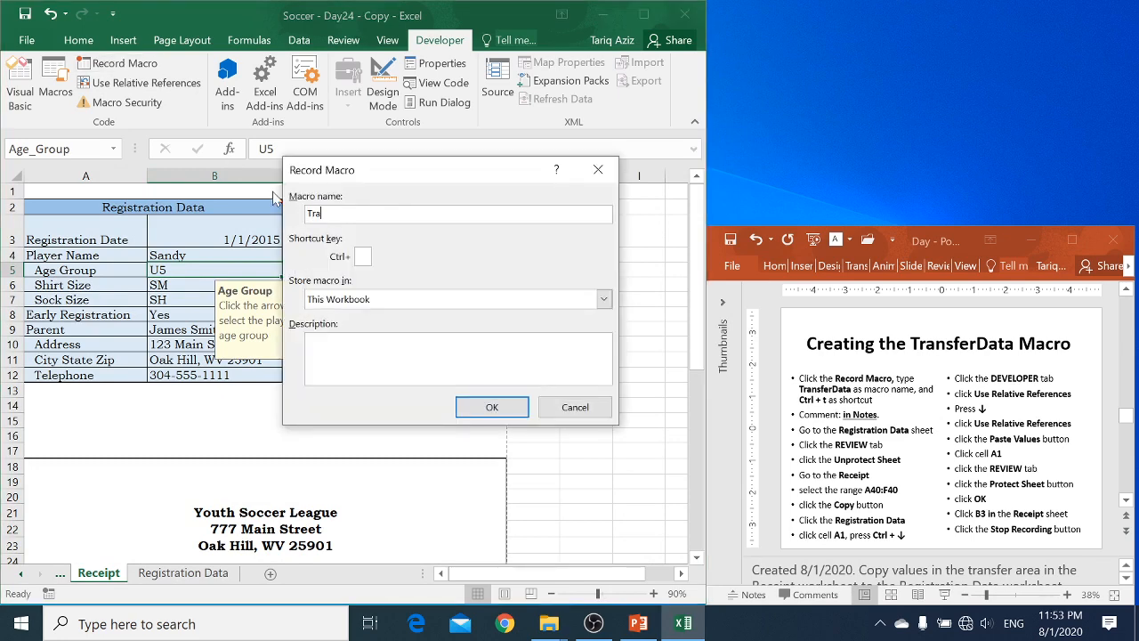
text(nsferData)
text(t)
Copy the slide's notes text from PowerPoint into the macro description in Excel and start recording.
click(824, 573)
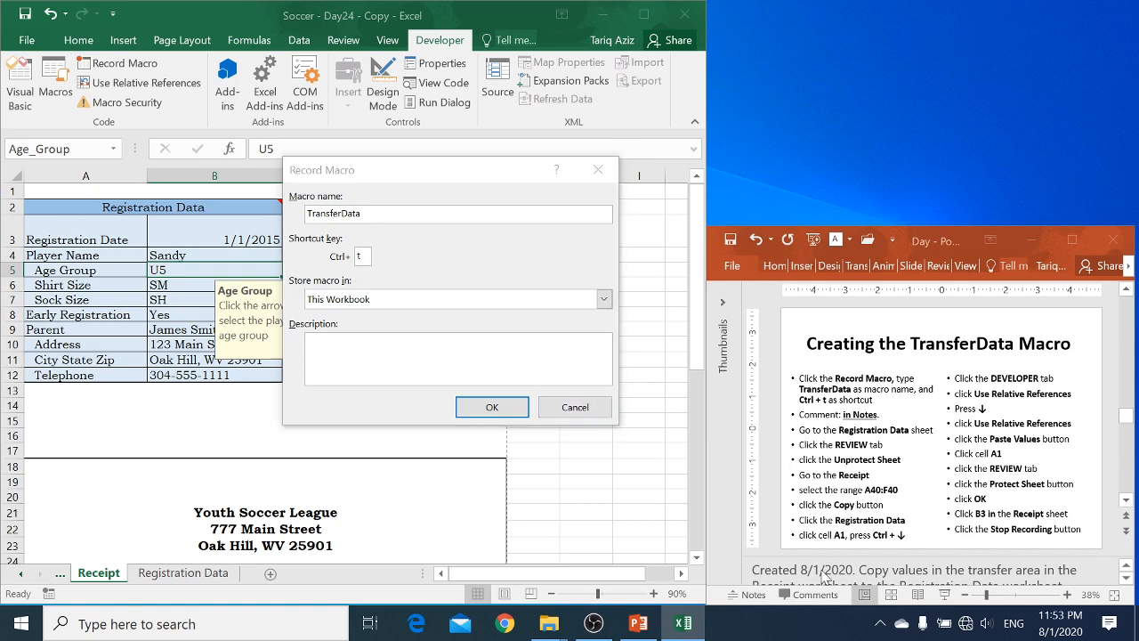
key(ctrl+a)
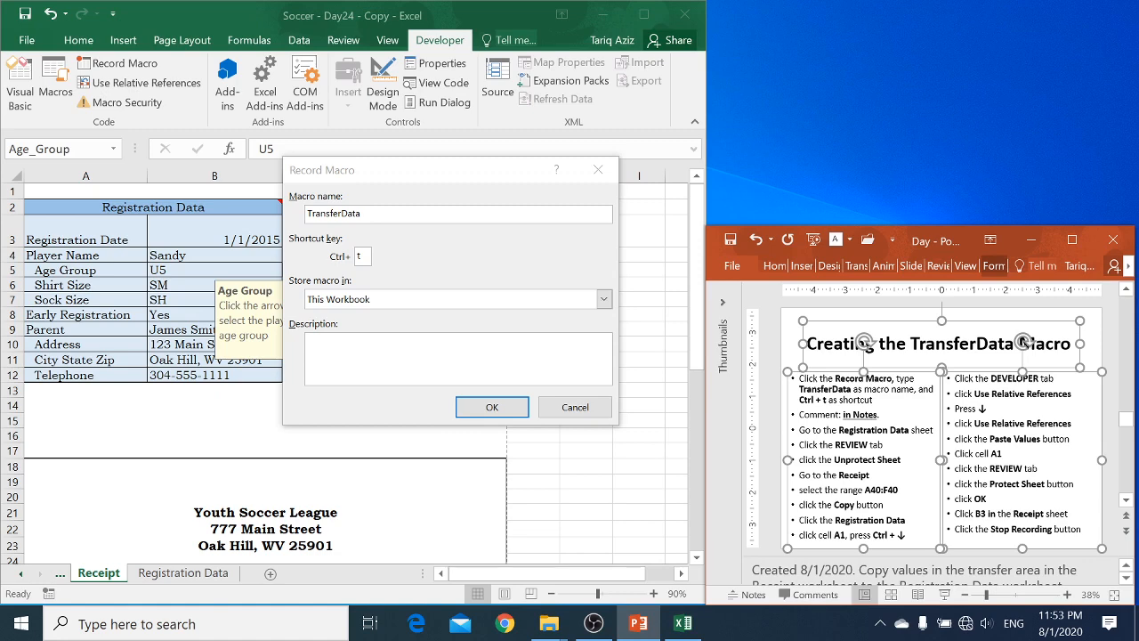
click(824, 569)
key(ctrl+a)
key(ctrl+c)
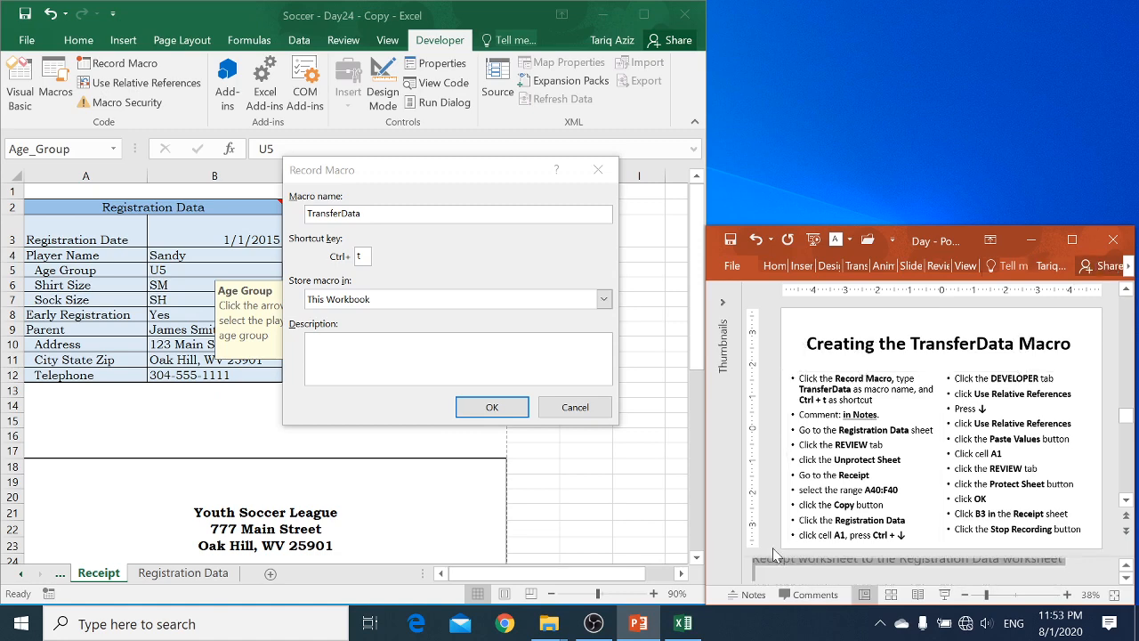
click(498, 374)
key(ctrl+v)
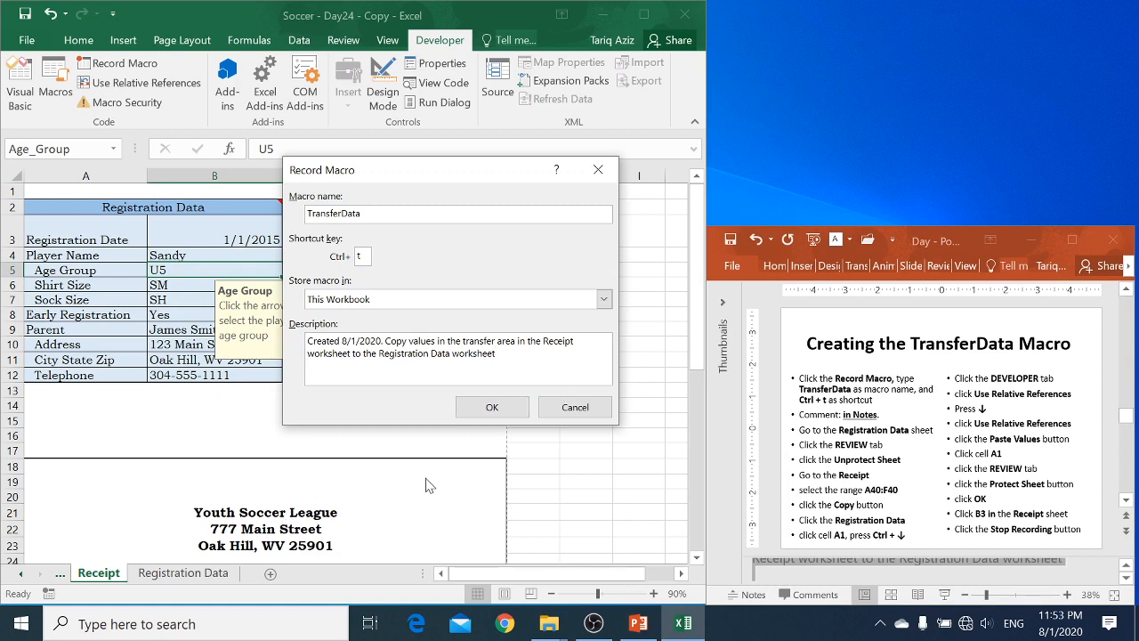
click(504, 409)
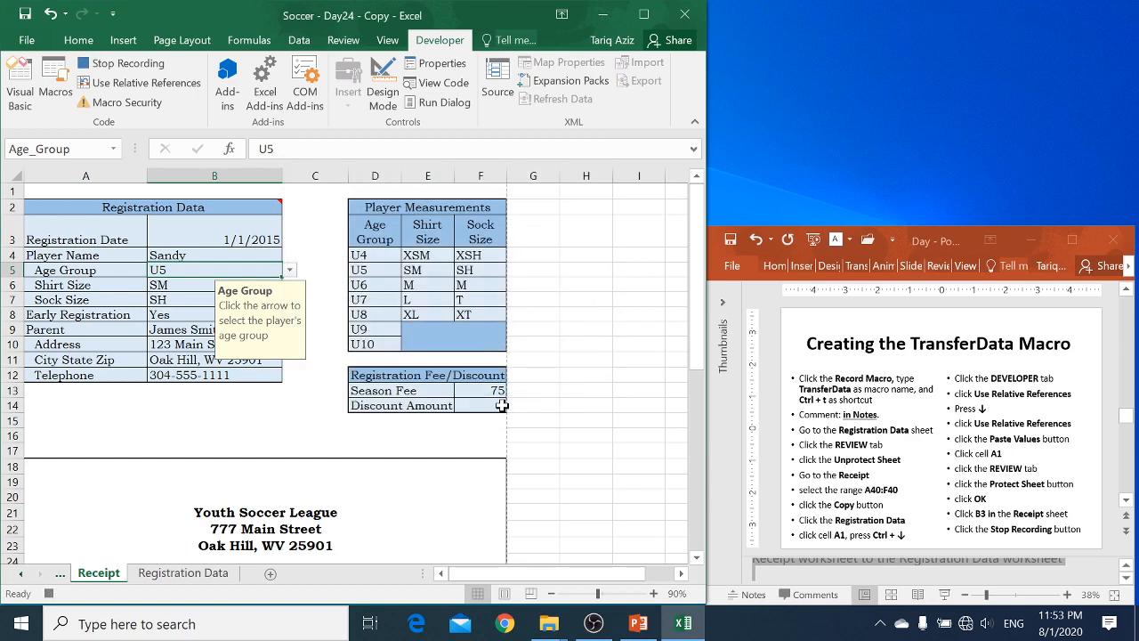
Remove the sheet protection from the Registration Data worksheet.
click(181, 576)
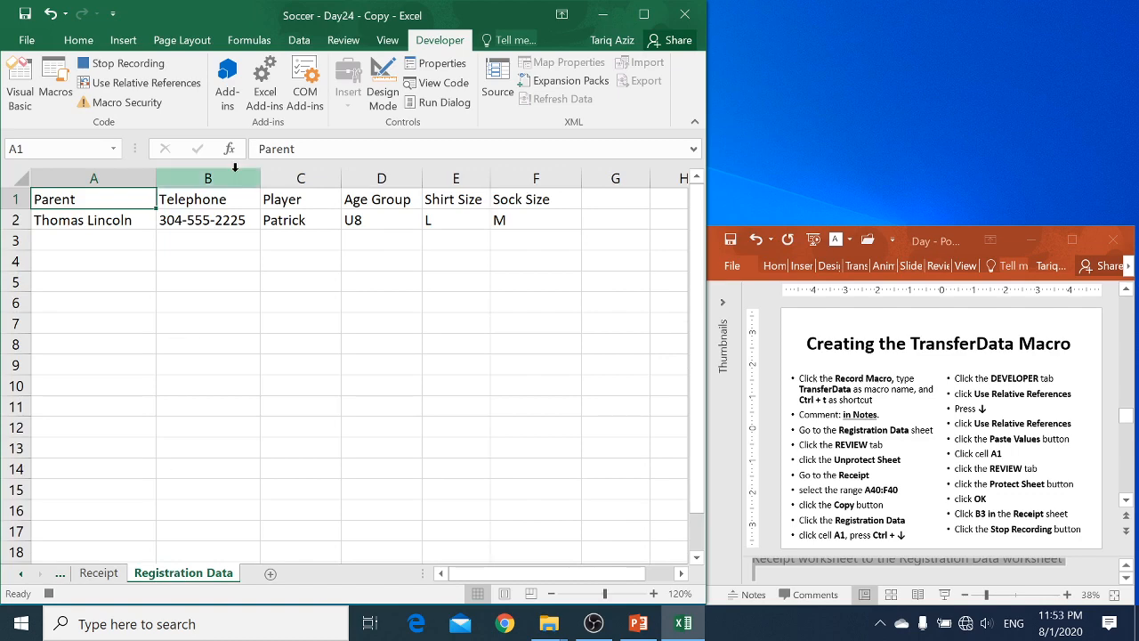
click(342, 41)
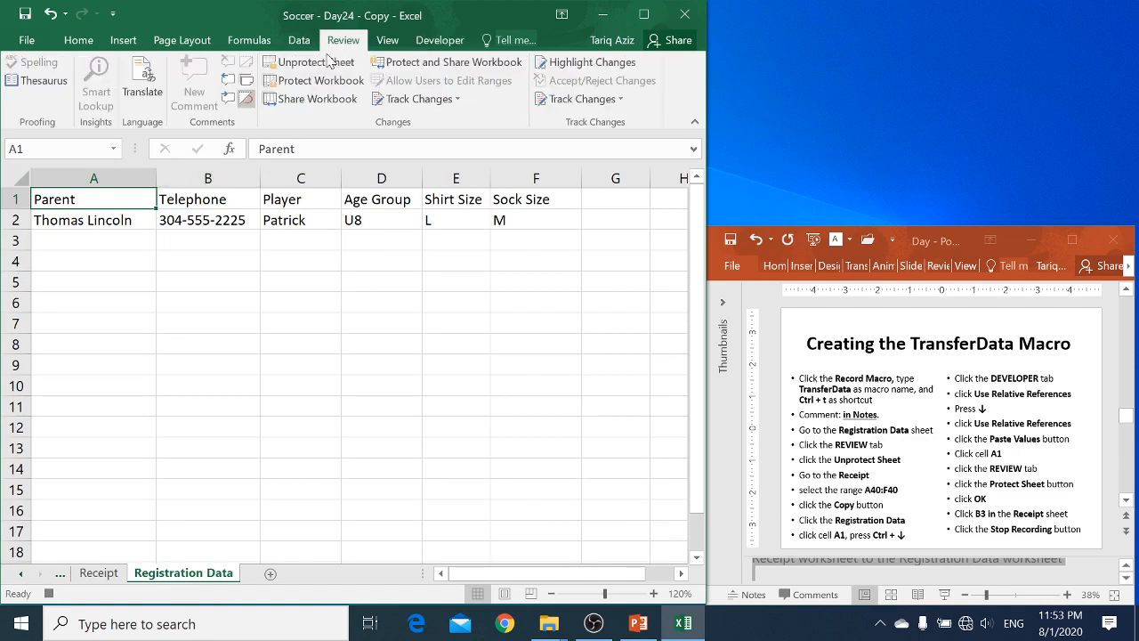
click(323, 62)
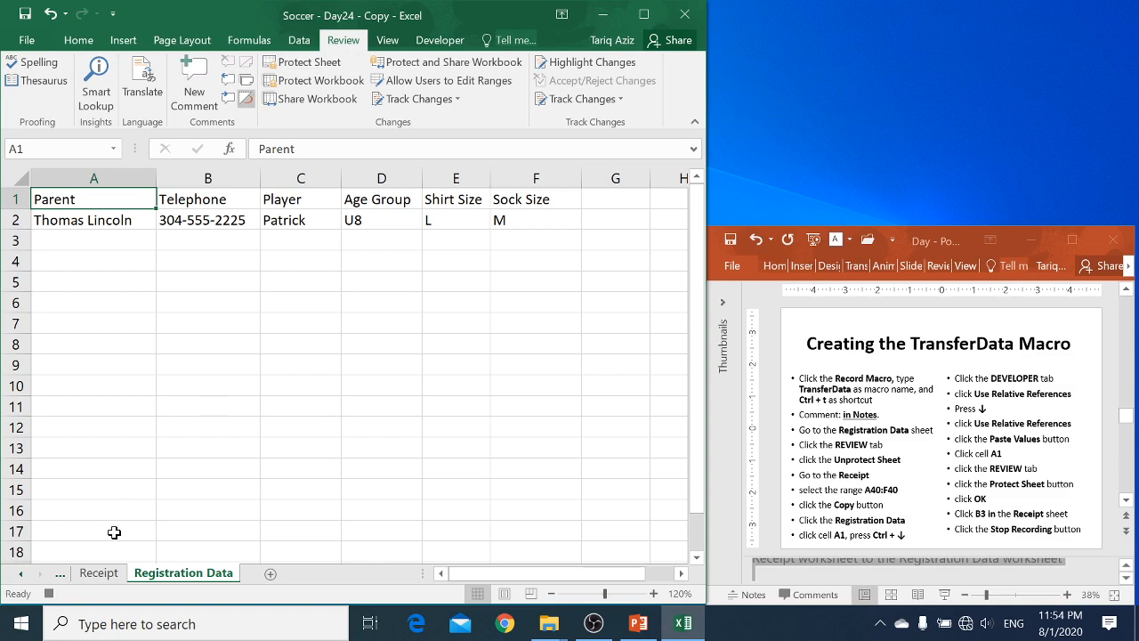
Copy the Transfer Area range A40:F40 on the Receipt sheet.
click(105, 574)
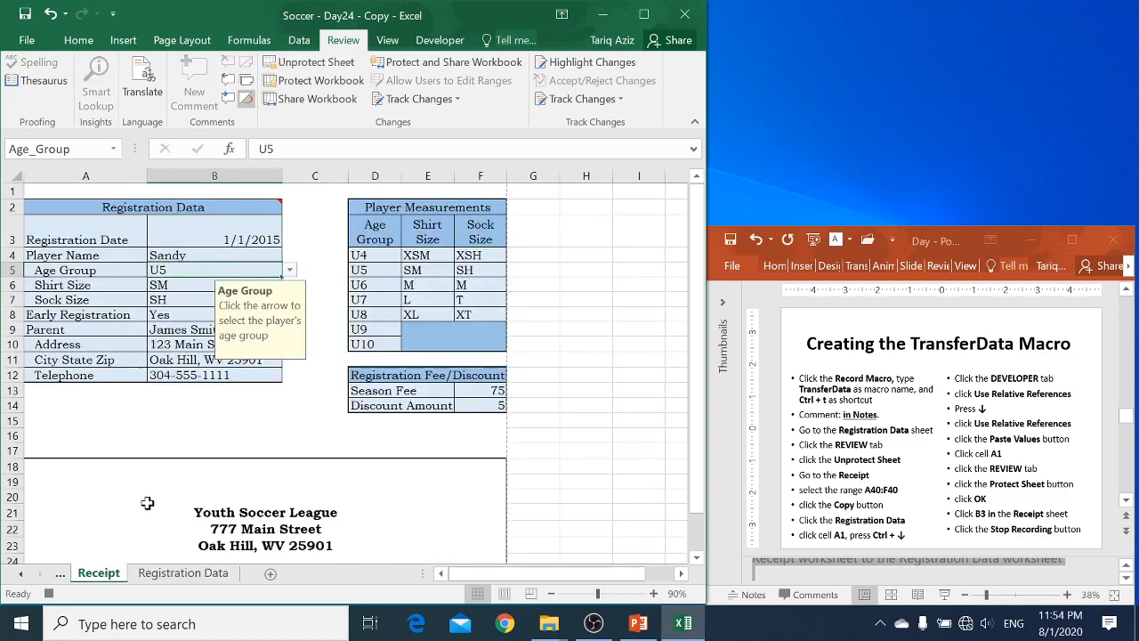
click(697, 530)
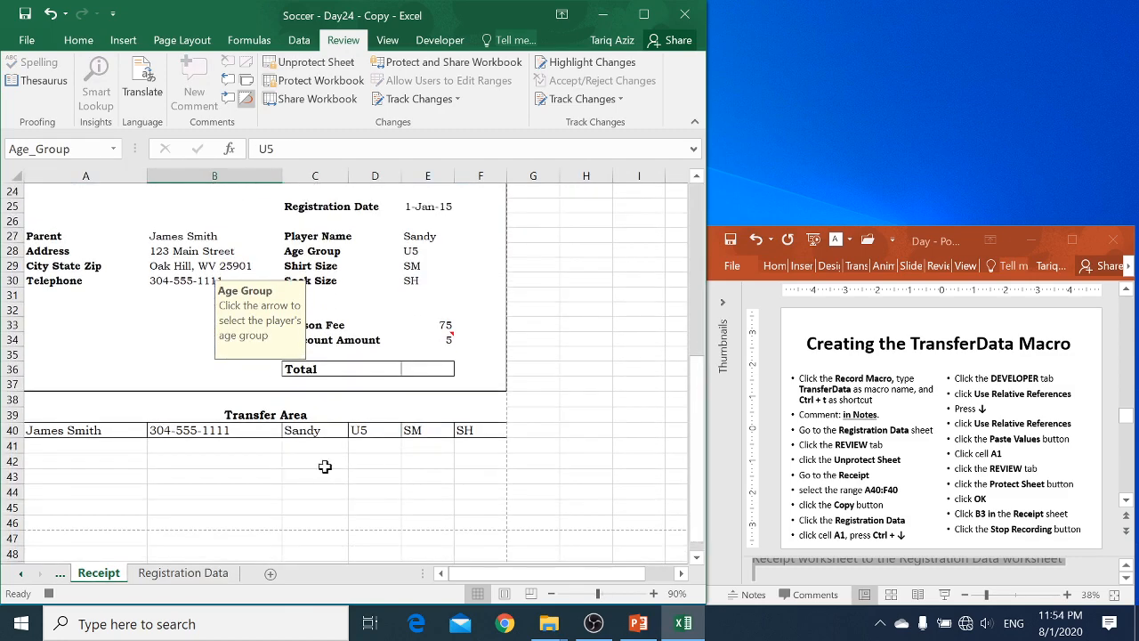
drag(72, 430, 480, 430)
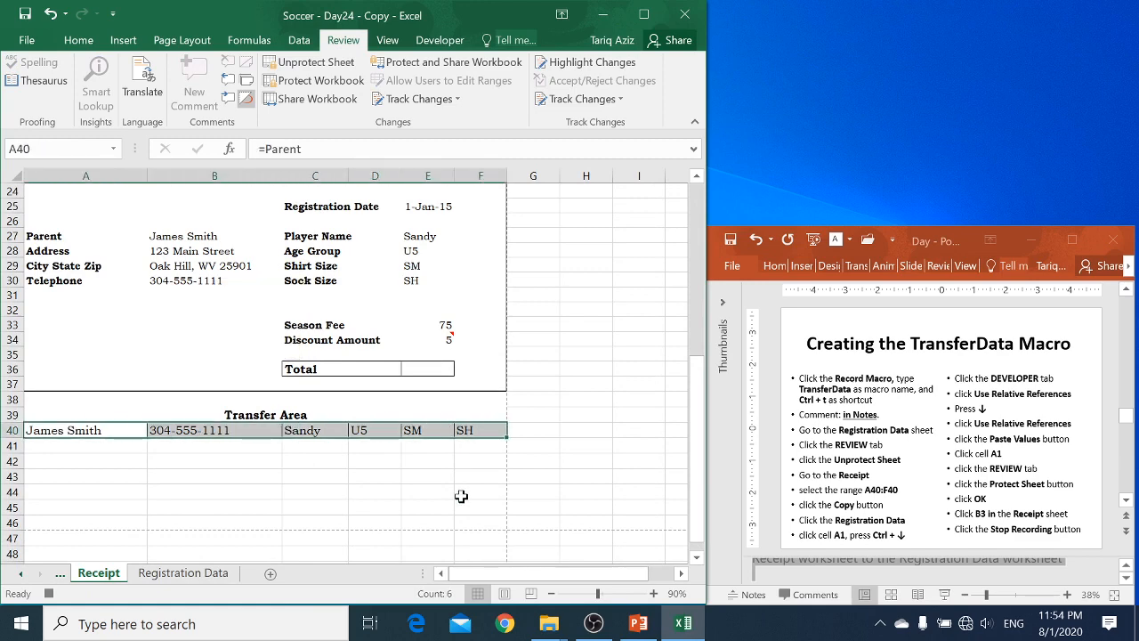
key(ctrl+c)
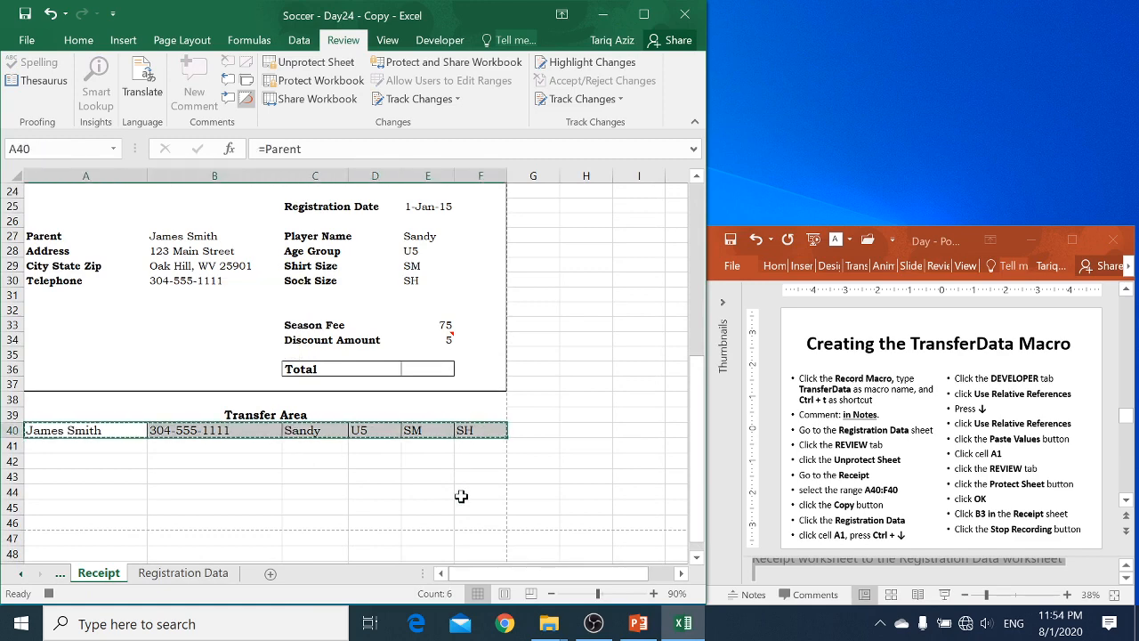
On Registration Data, jump from A1 to the last filled cell in column A, then move one row down with relative references enabled only for that move.
click(170, 576)
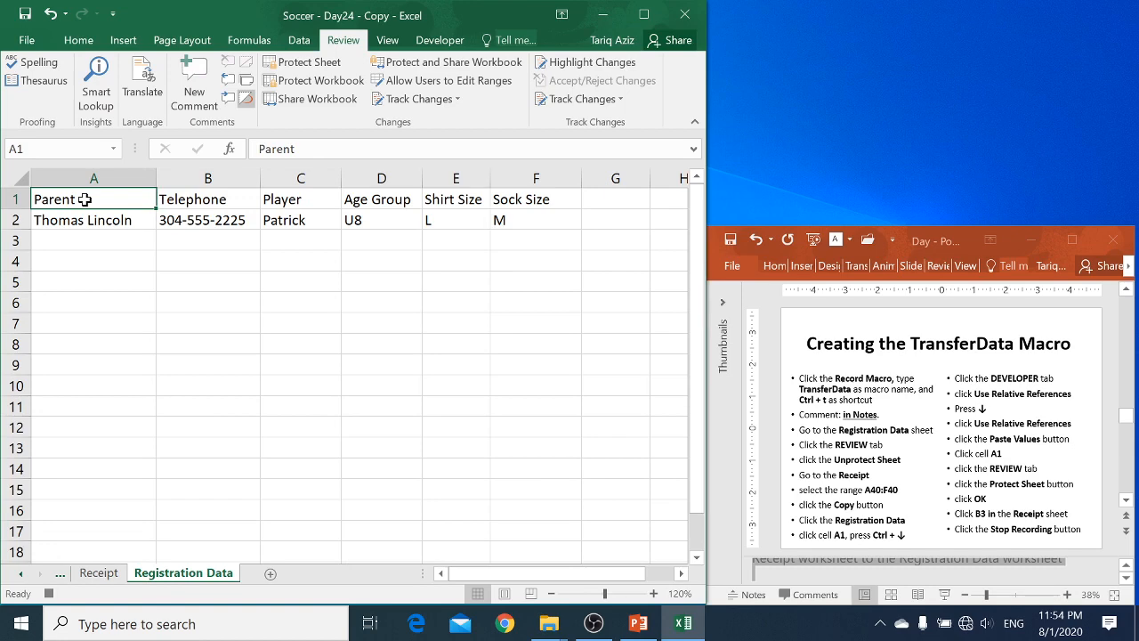
key(ctrl+Down)
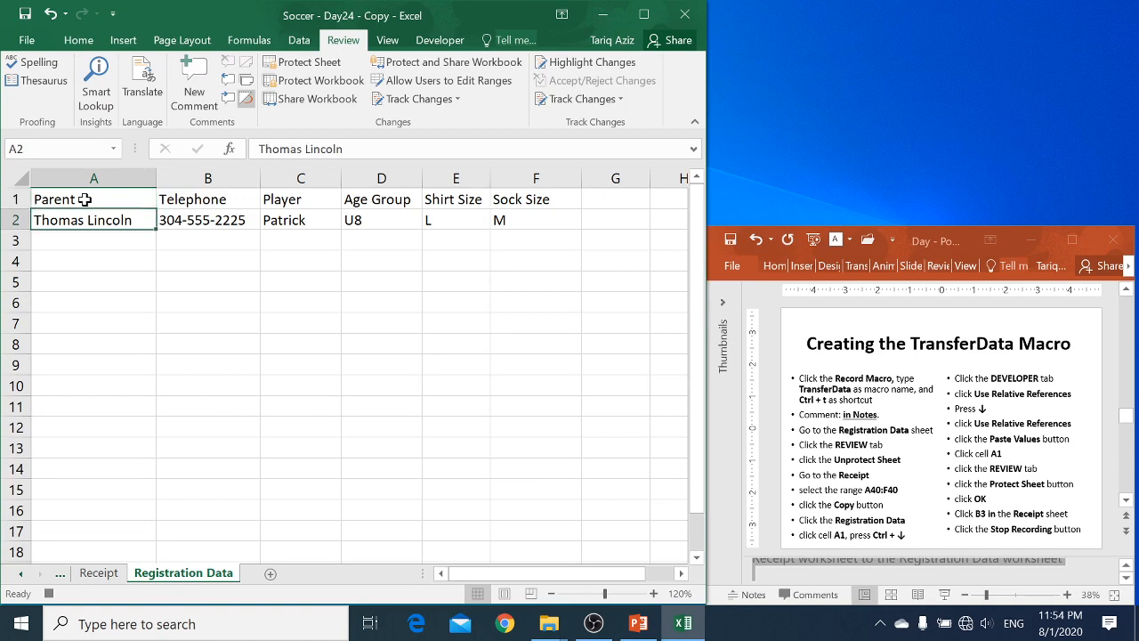
click(436, 42)
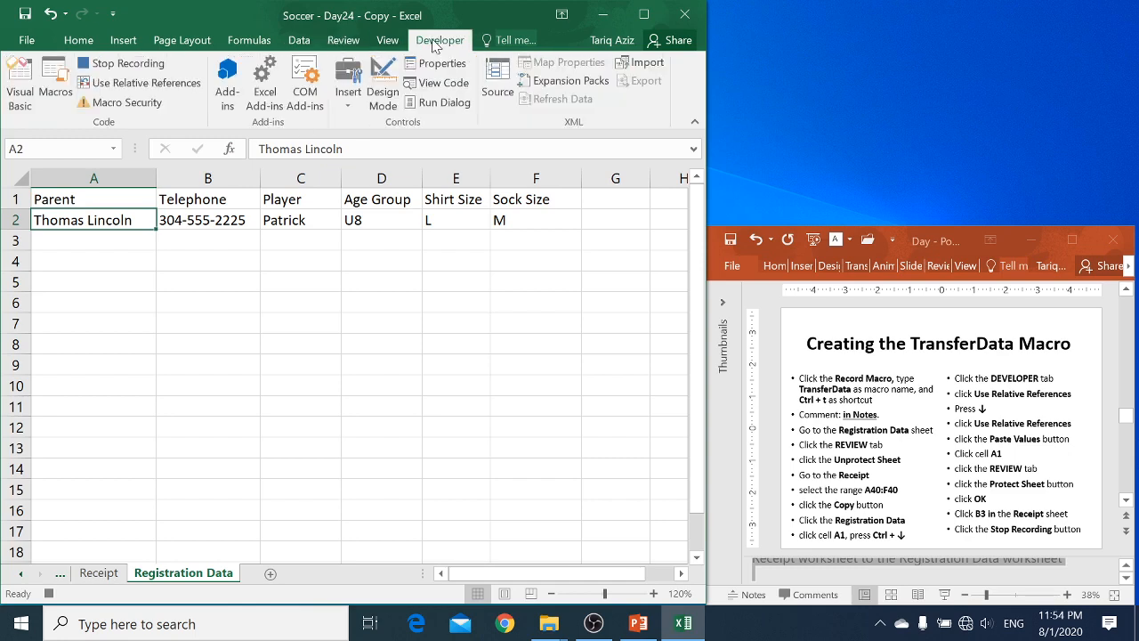
click(153, 89)
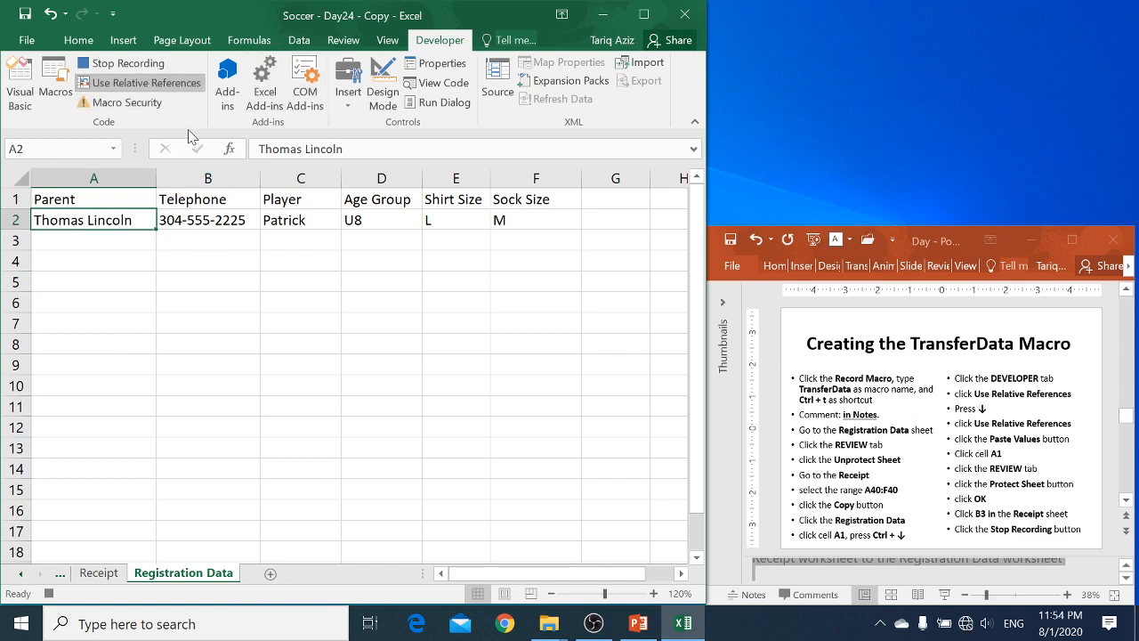
key(Down)
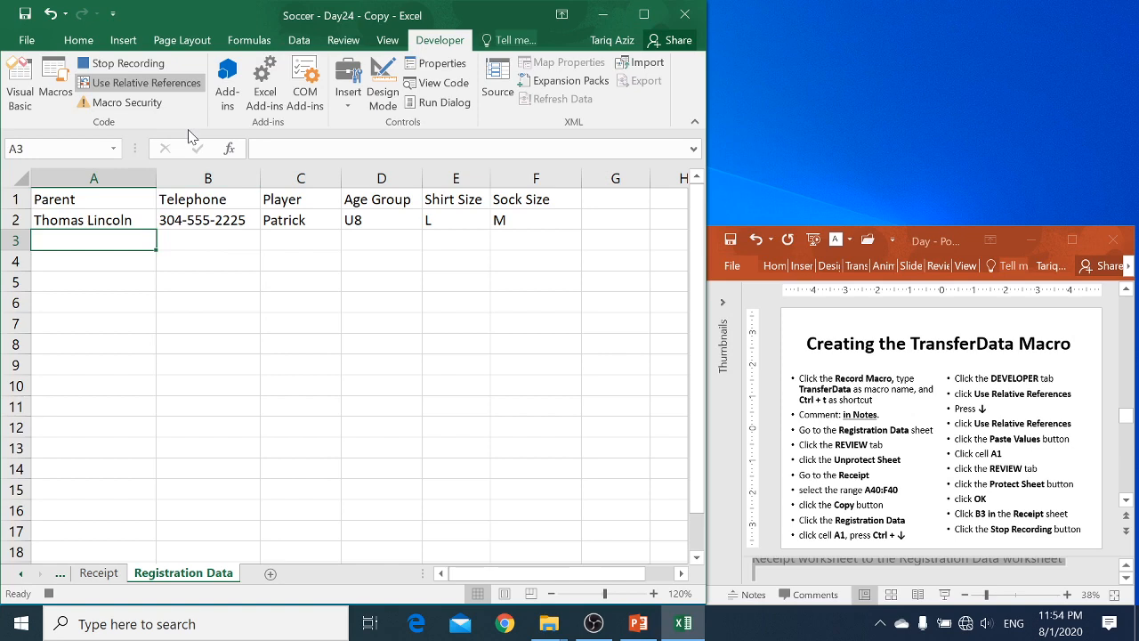
click(147, 94)
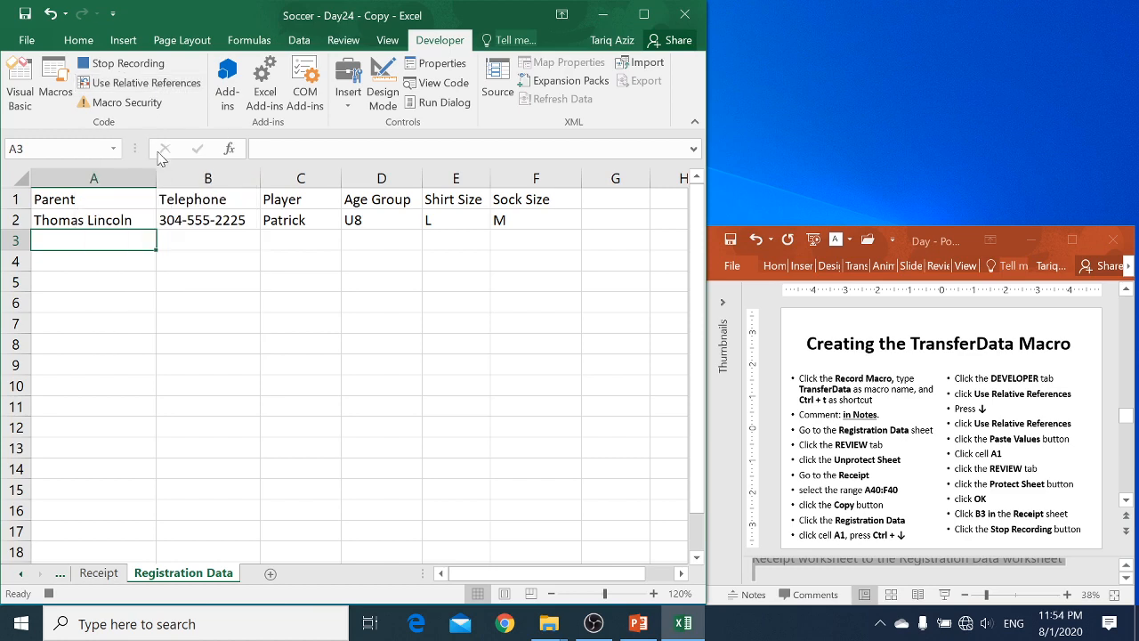
Paste the copied transfer row as values only into the empty row starting at A3, and select cell A1.
right_click(72, 243)
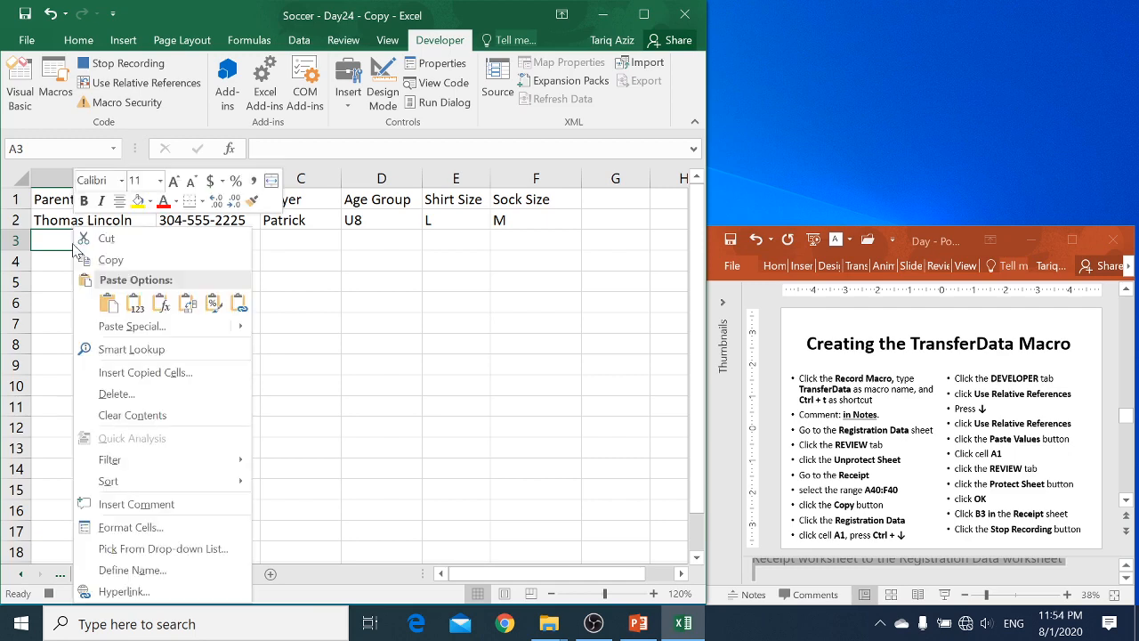
click(134, 303)
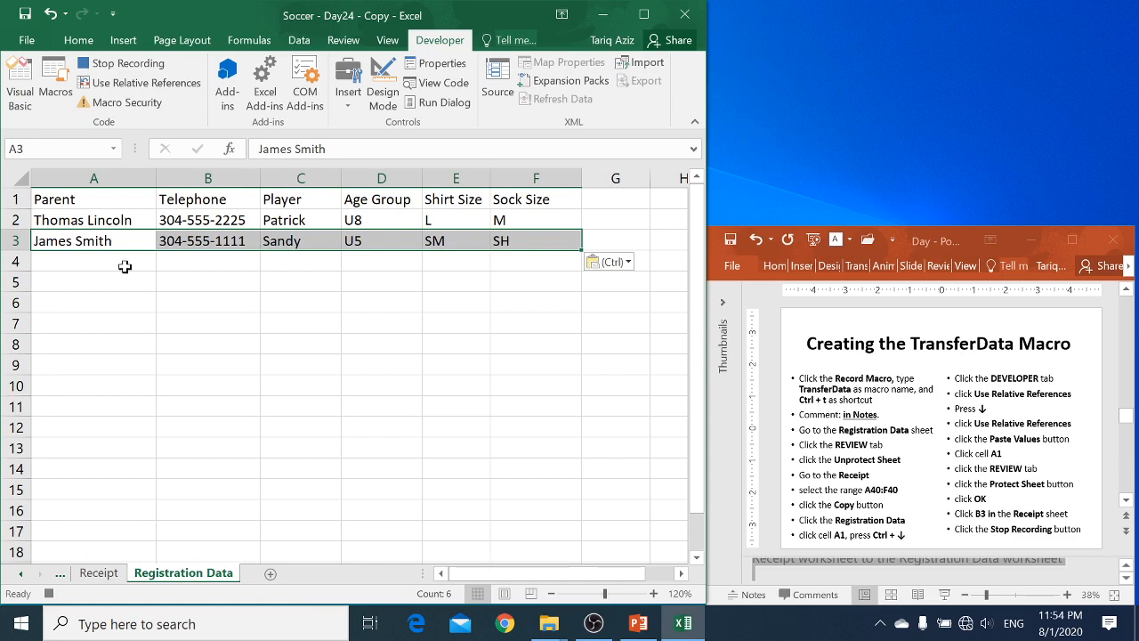
click(108, 202)
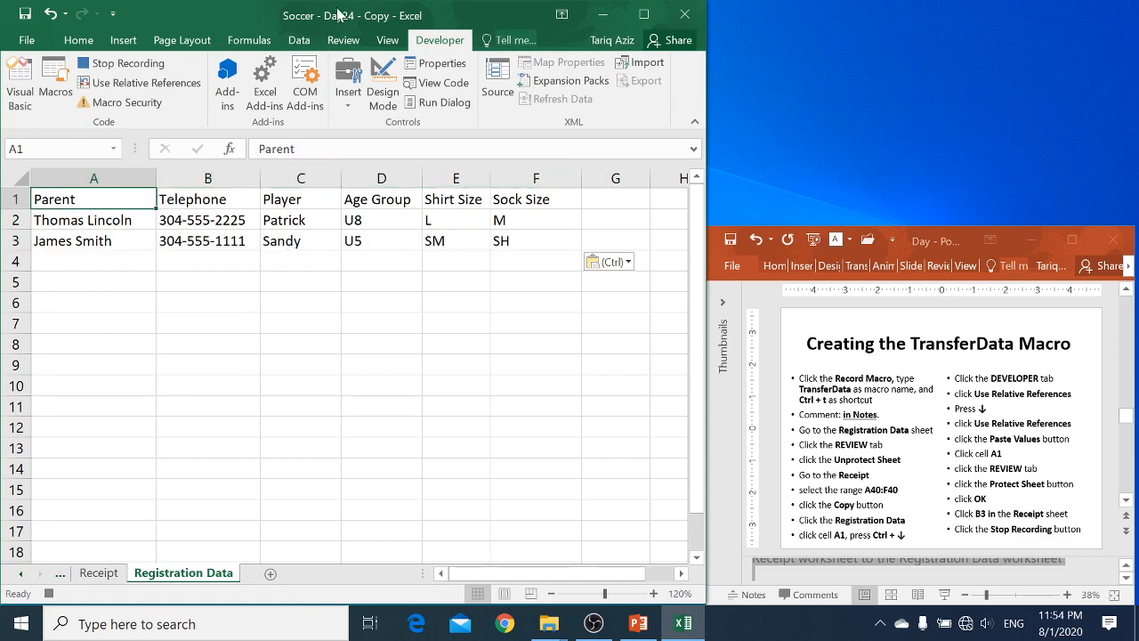
Protect the Registration Data worksheet with the default permissions and no password.
click(342, 40)
click(308, 62)
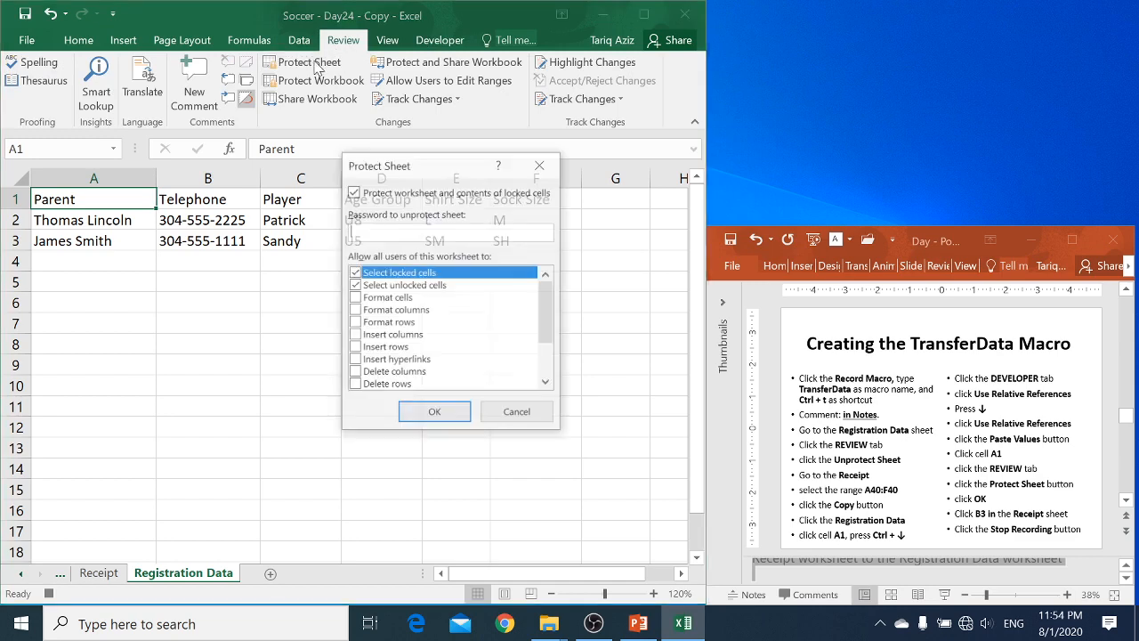
key(Return)
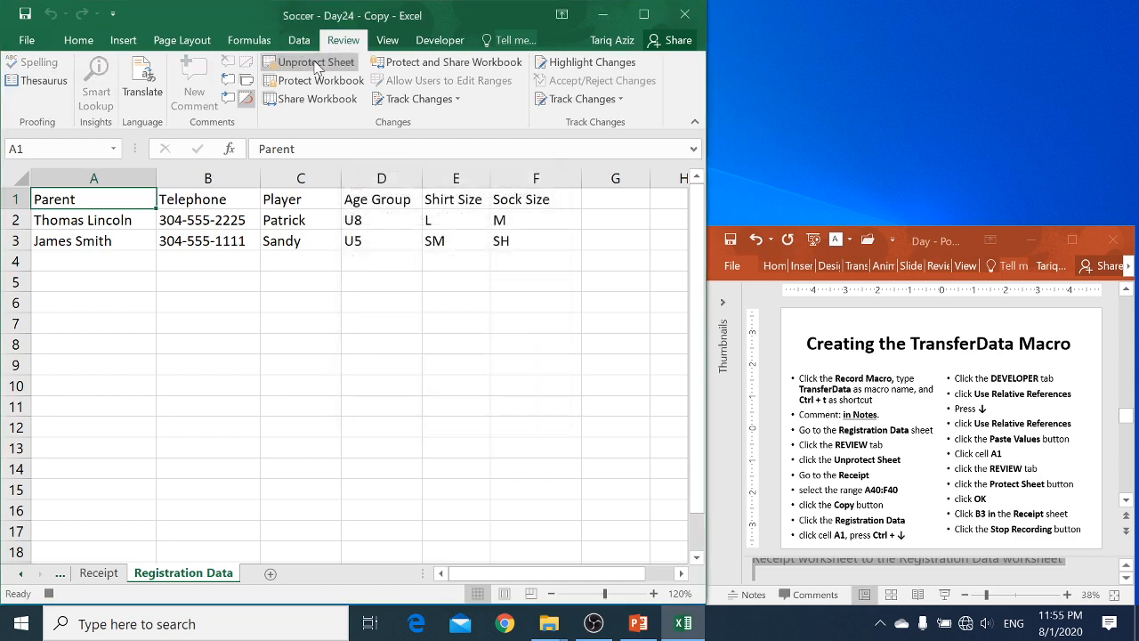
Select the registration date cell B3 on the Receipt sheet and stop recording the macro.
click(99, 573)
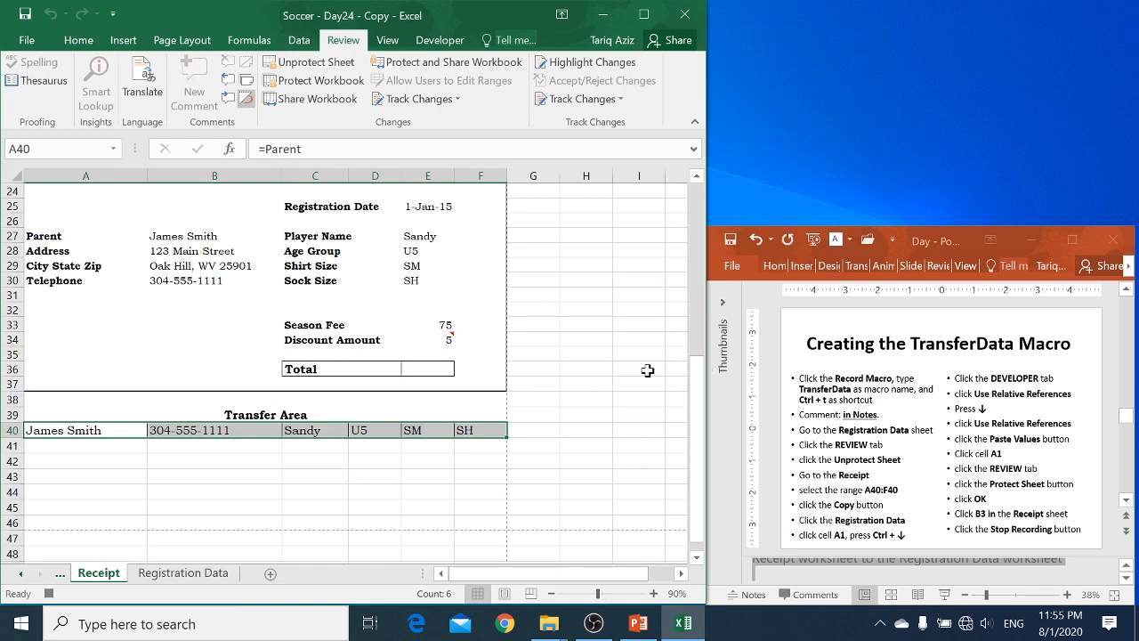
click(700, 337)
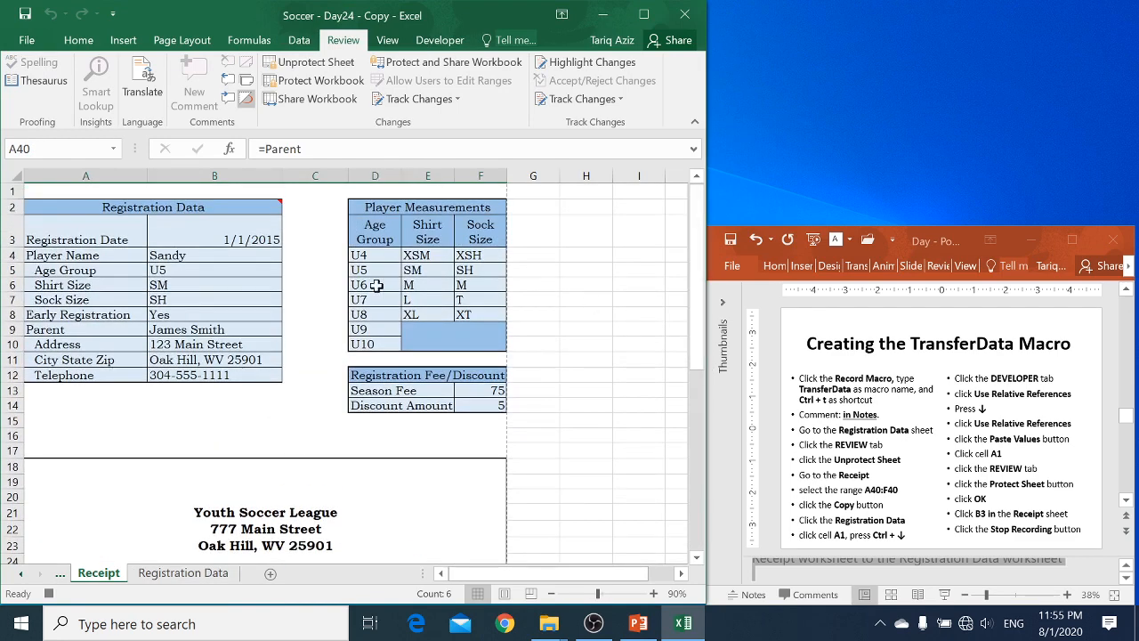
click(230, 237)
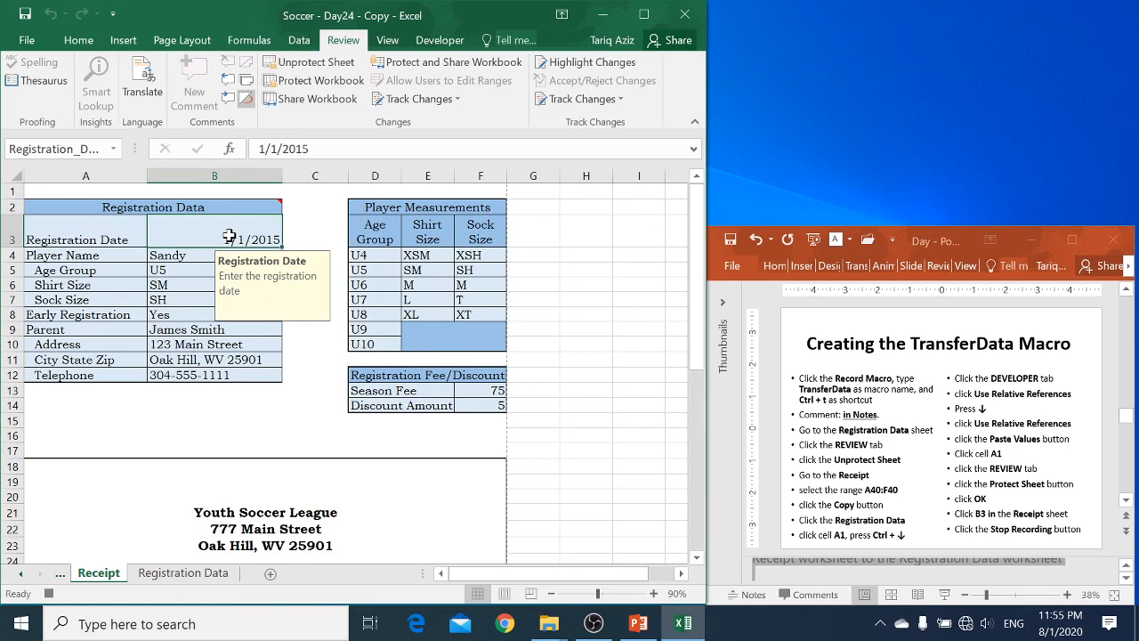
click(438, 41)
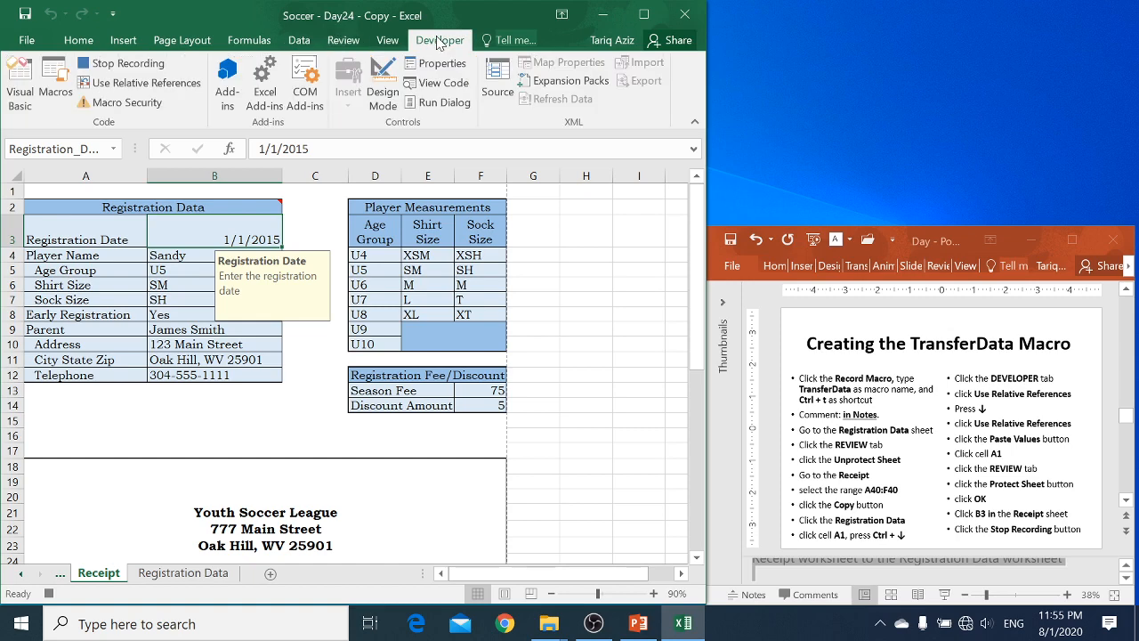
click(125, 65)
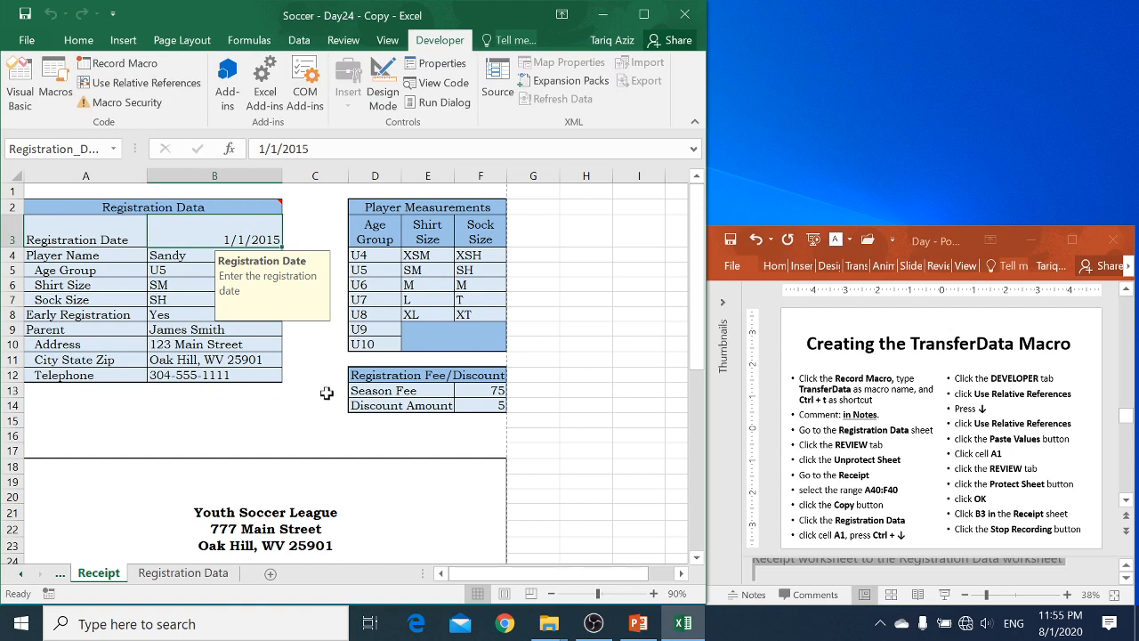
Check the transfer area on the Receipt sheet against the transferred row on Registration Data, and return to Receipt.
drag(698, 344, 683, 495)
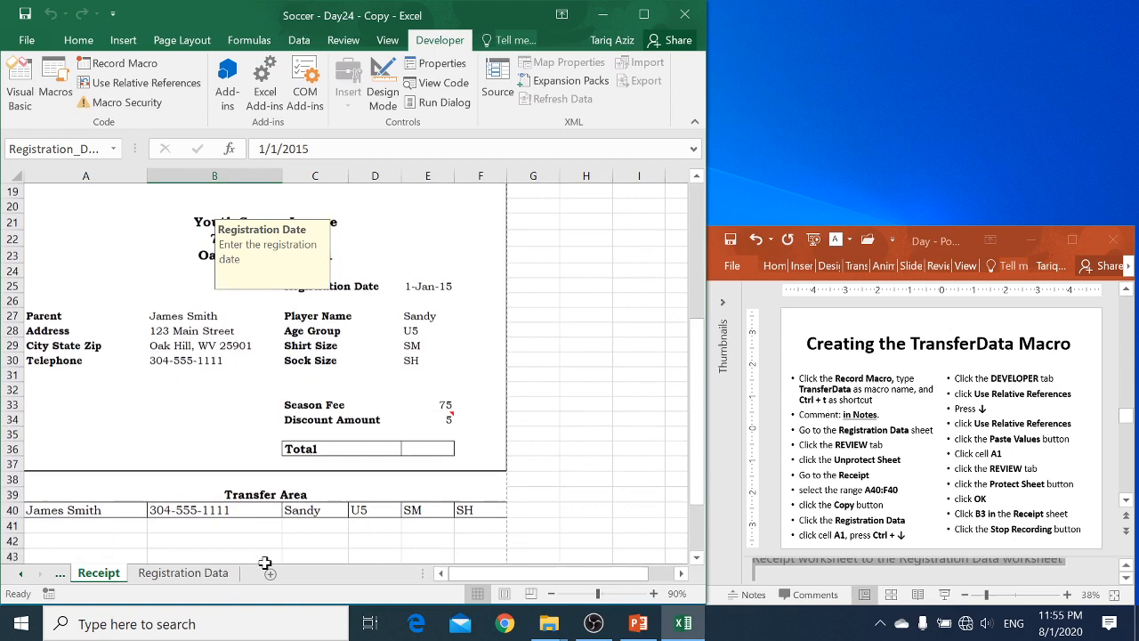
click(211, 573)
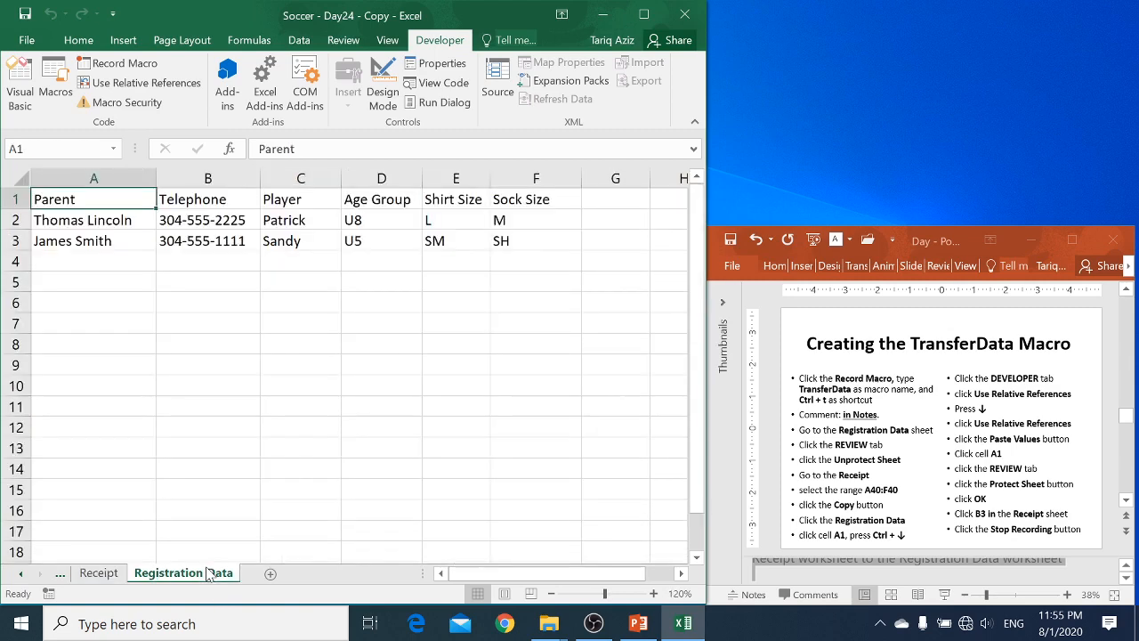
click(107, 575)
Replace the player name in cell B4 of the Receipt sheet with a new player's name.
drag(697, 405, 684, 219)
click(178, 272)
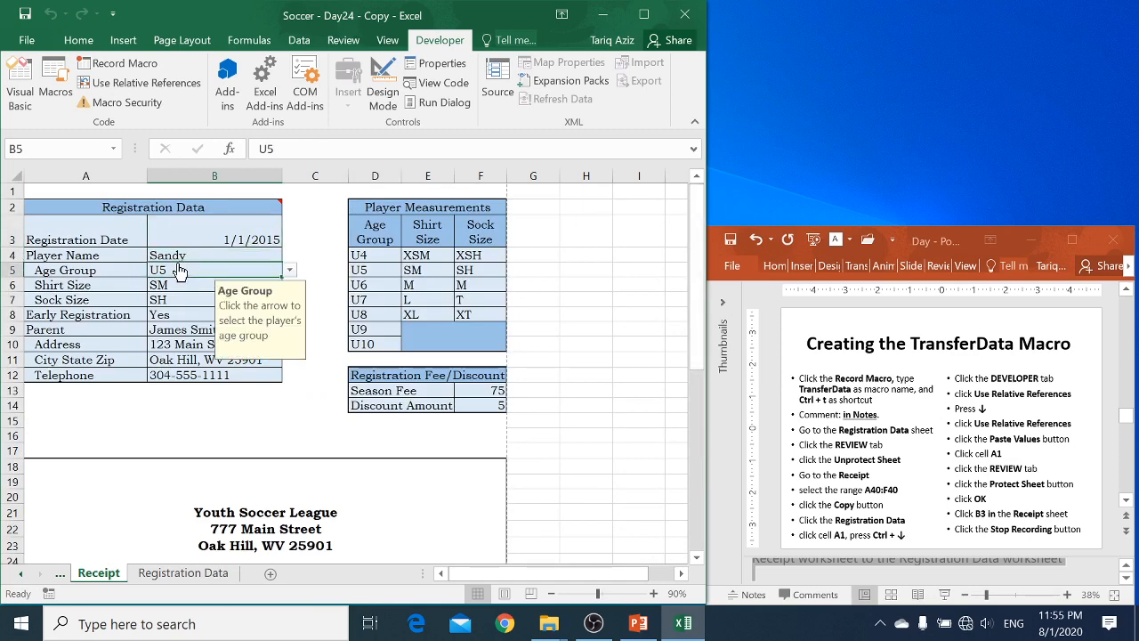
click(178, 260)
text(Ah)
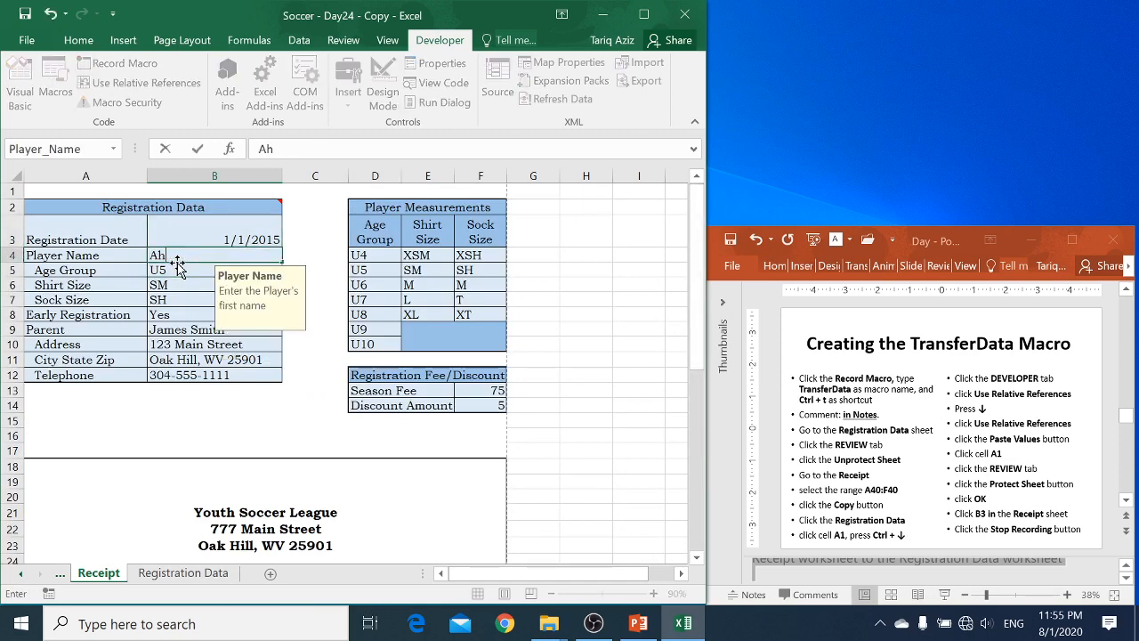
text(mad Rayyan)
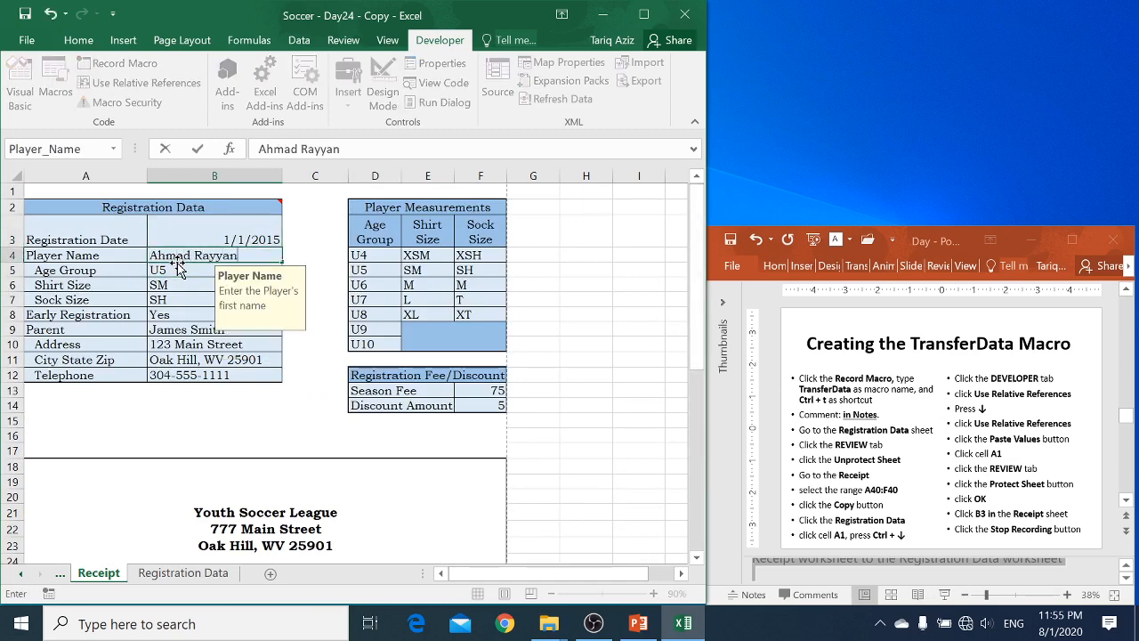
Replace the parent name in cell B9 of the Receipt sheet with a new parent's name.
click(174, 329)
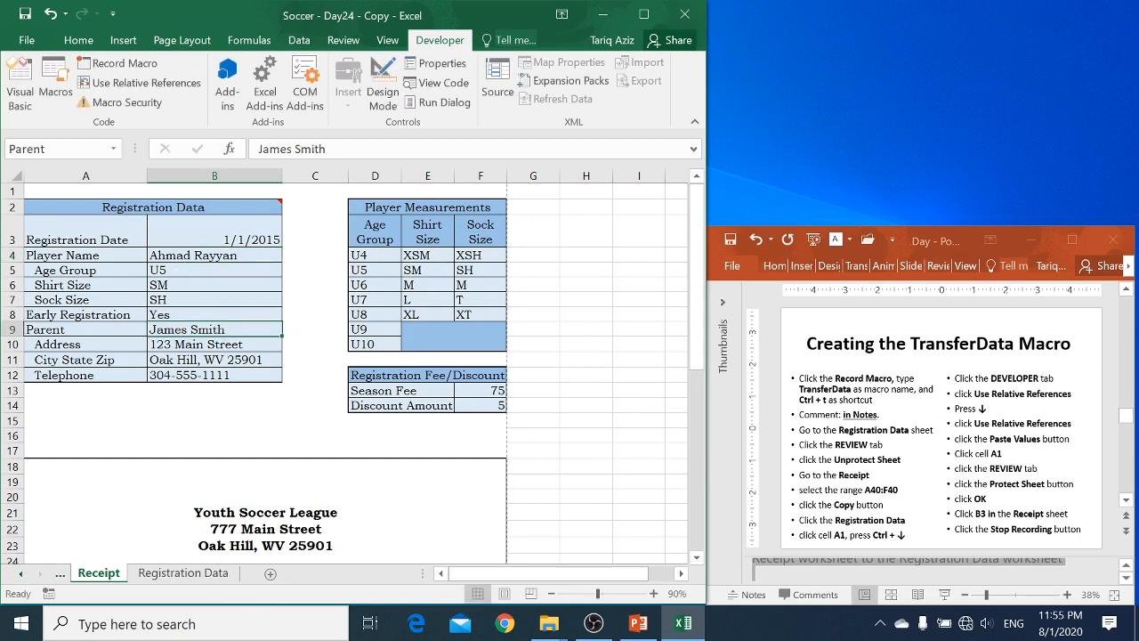
text(A)
key(BackSpace)
key(BackSpace)
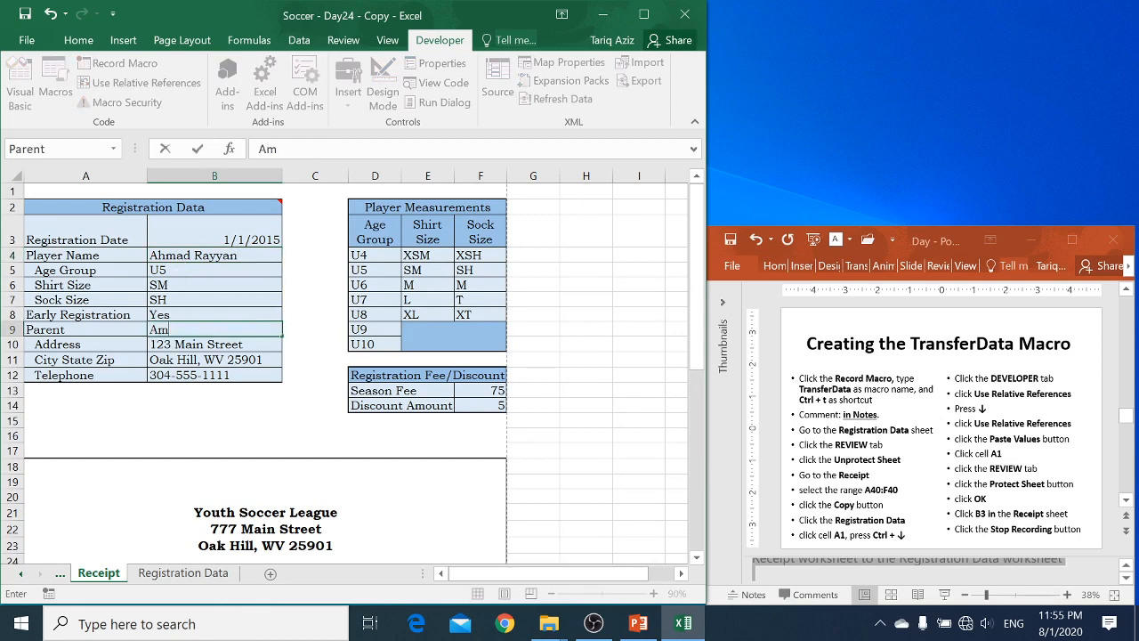
text(Ahmad Salman)
key(Return)
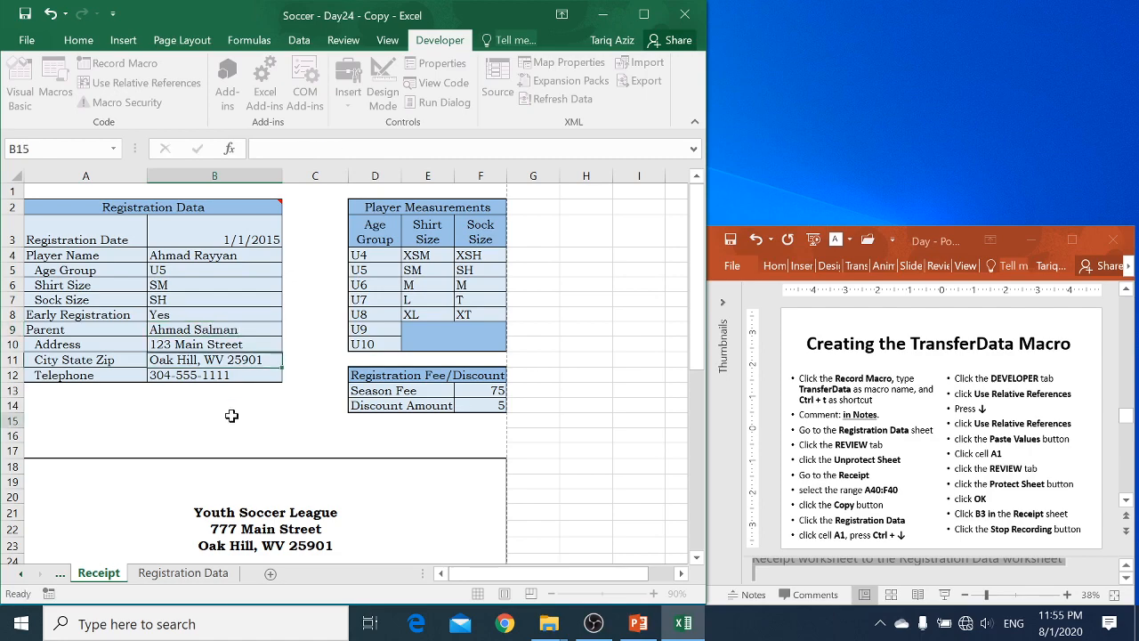
Run the TransferData macro from the Receipt sheet, check the copied record on Registration Data, and return to Receipt.
click(232, 416)
mouse_move(699, 351)
mouse_down()
mouse_move(707, 455)
mouse_move(700, 359)
mouse_up()
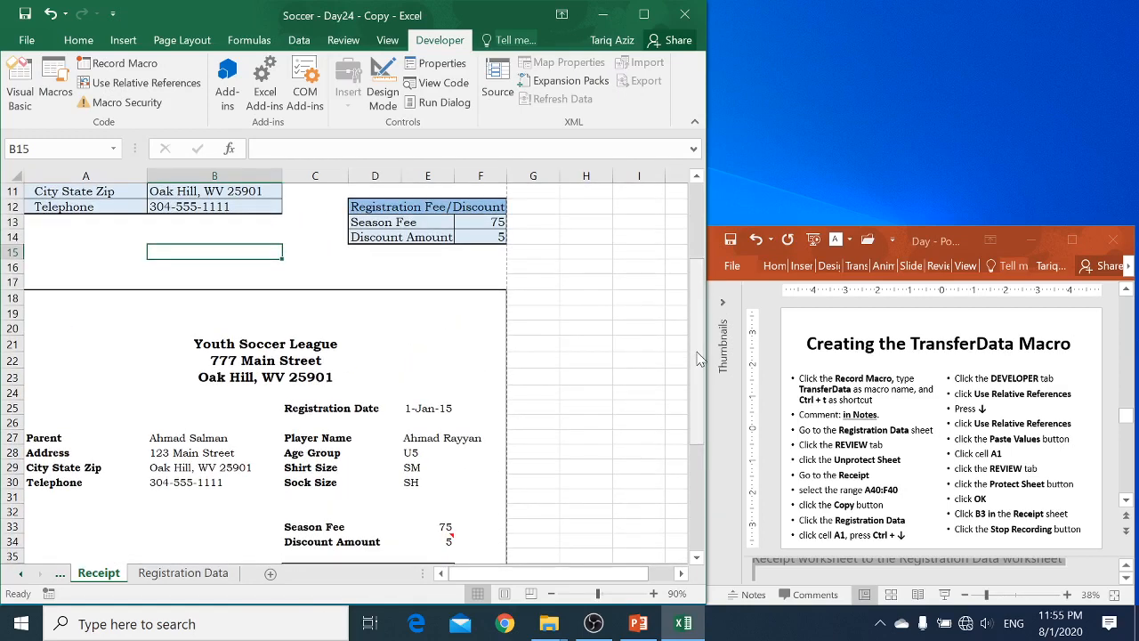
key(Tab)
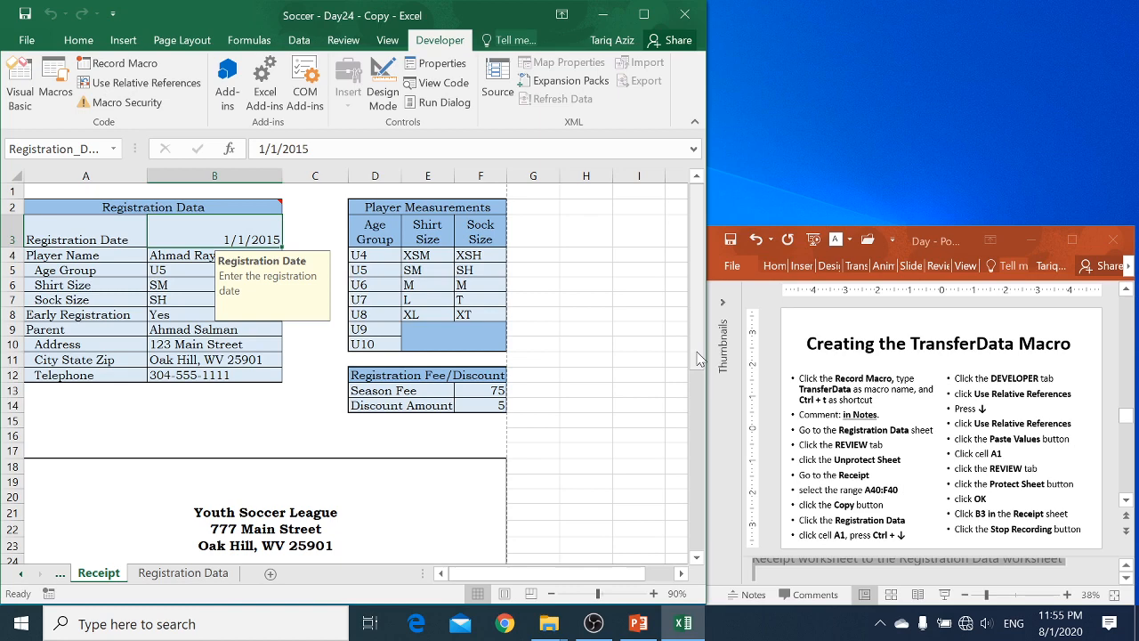
click(212, 579)
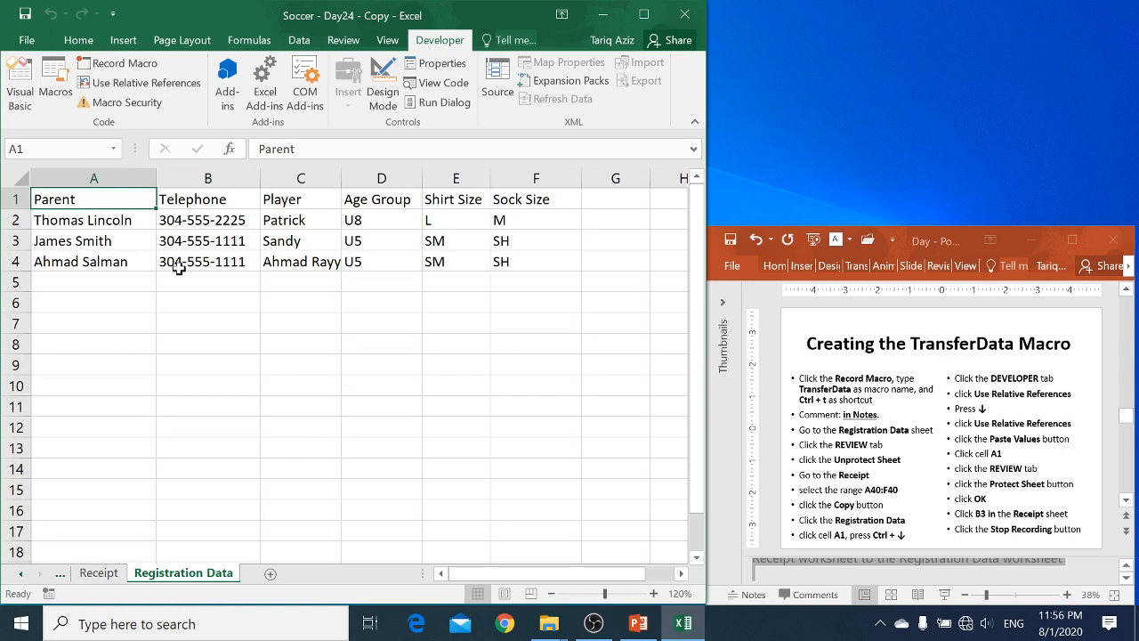
key(ctrl+Page_Up)
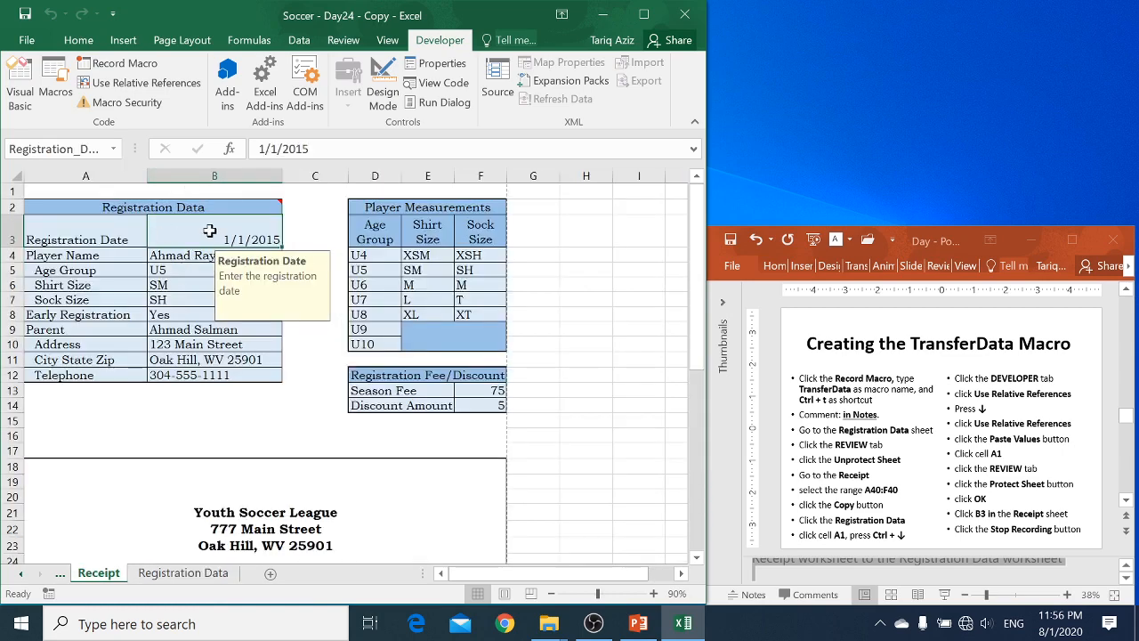
Switch to PowerPoint and show the slide with the instructions for creating the PDFReceipt macro button.
click(801, 411)
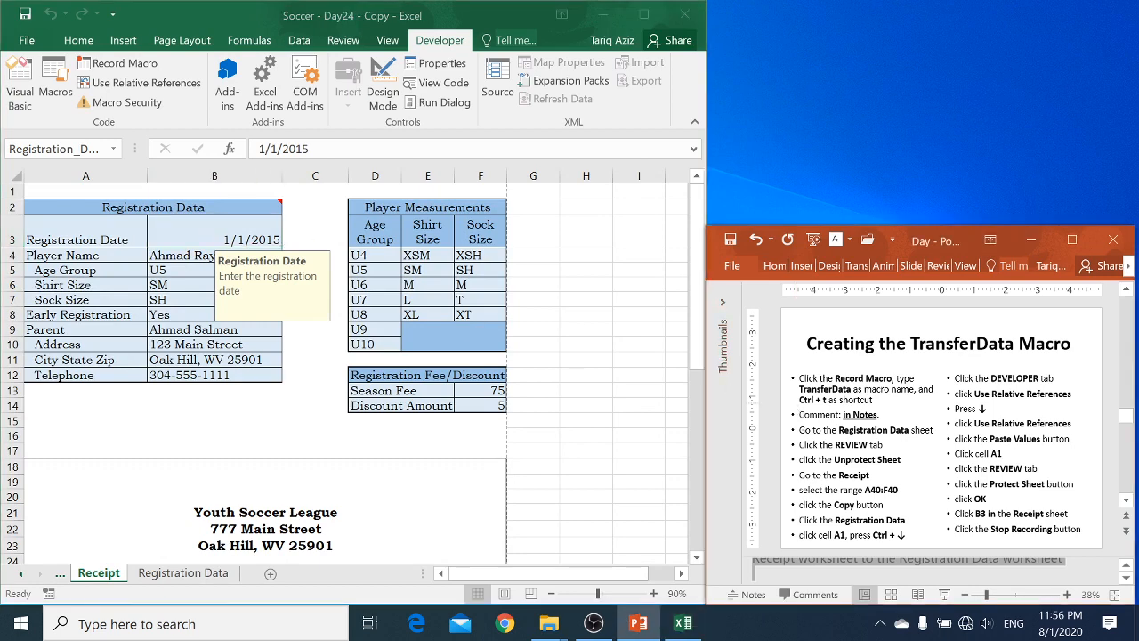
click(799, 397)
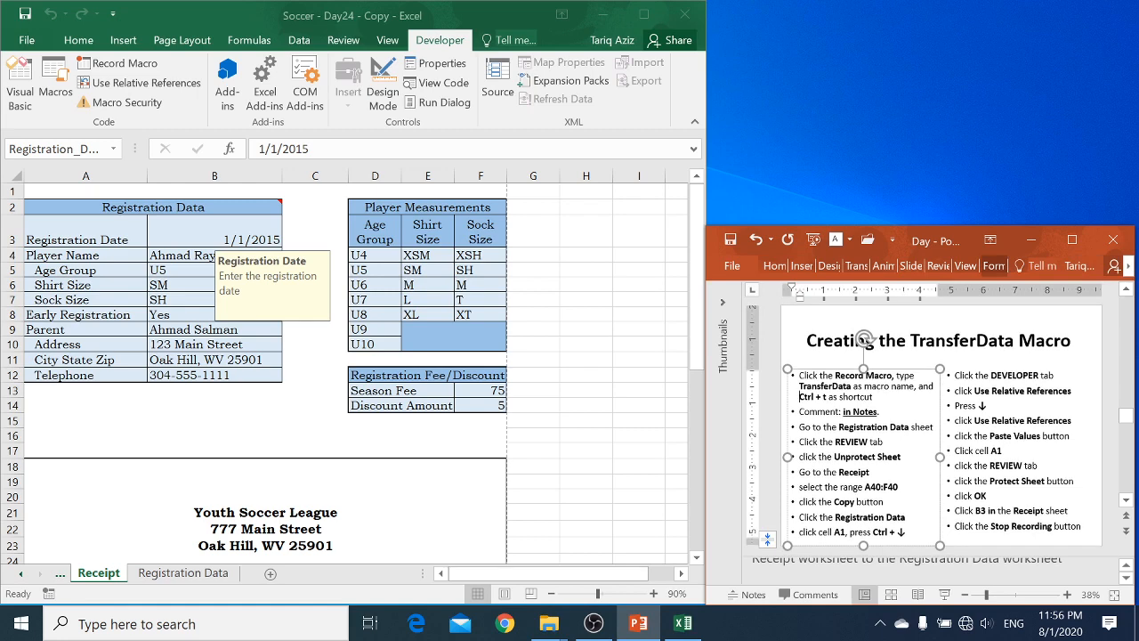
scroll(796, 405, down, 1)
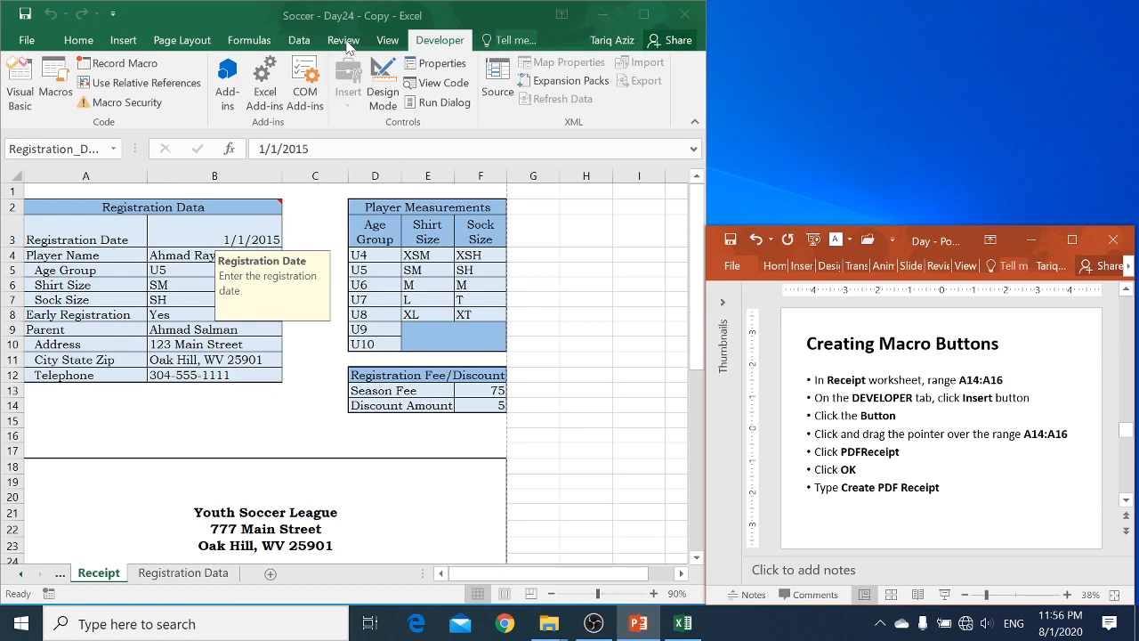
Switch back to Excel and unprotect the Receipt worksheet.
click(121, 392)
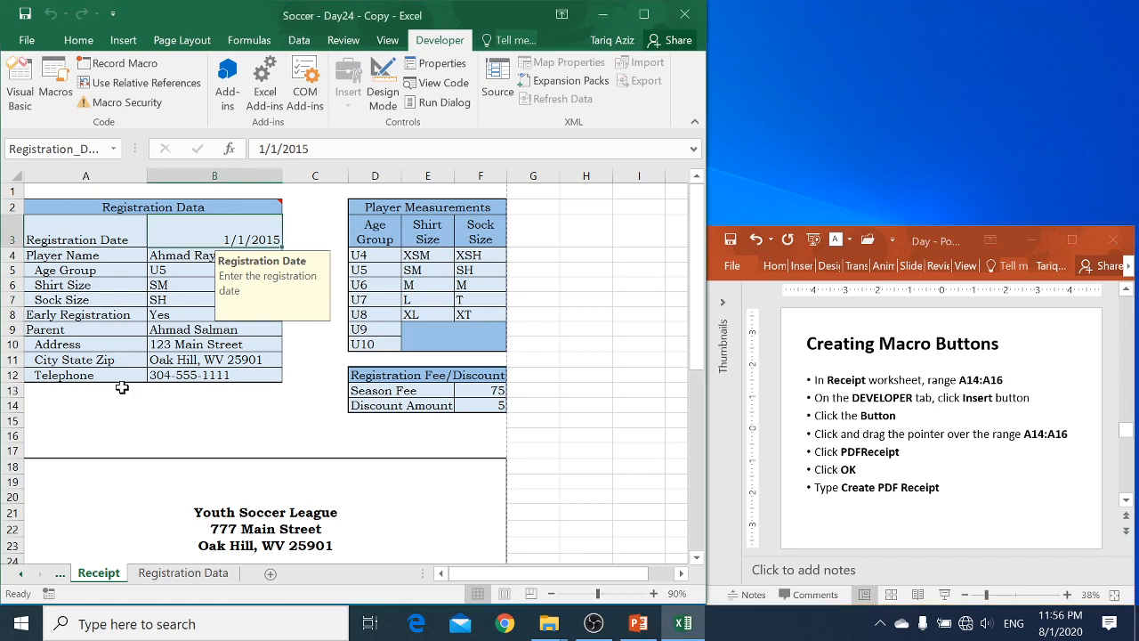
click(352, 42)
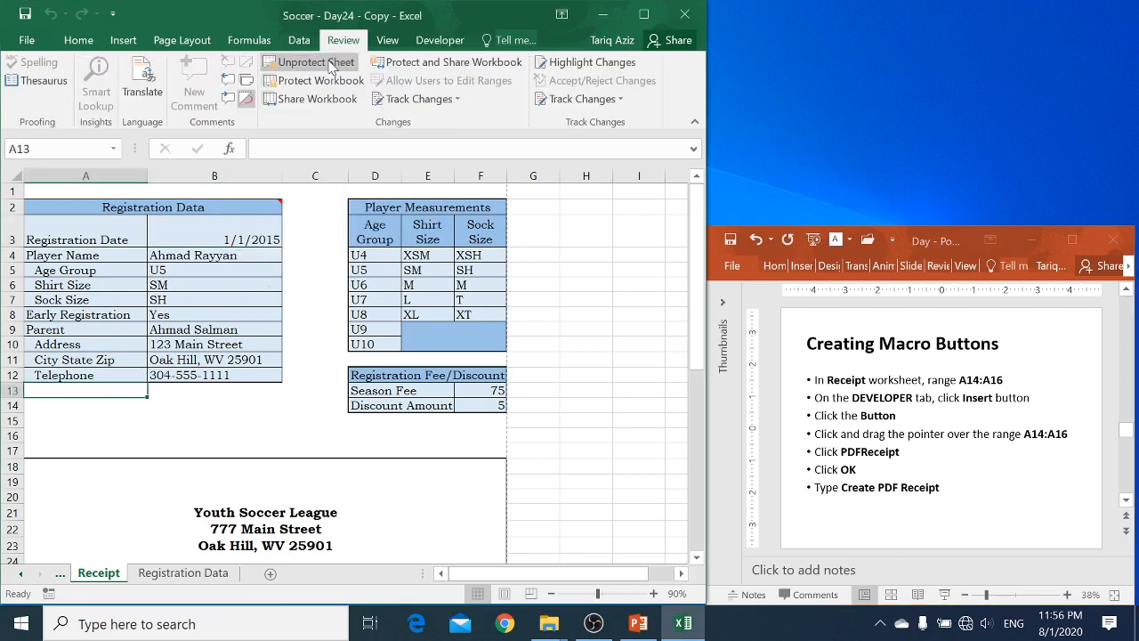
click(334, 60)
Insert a form control button over range A14:A16 of the Receipt sheet and assign the PDFReceipt macro to it.
click(440, 40)
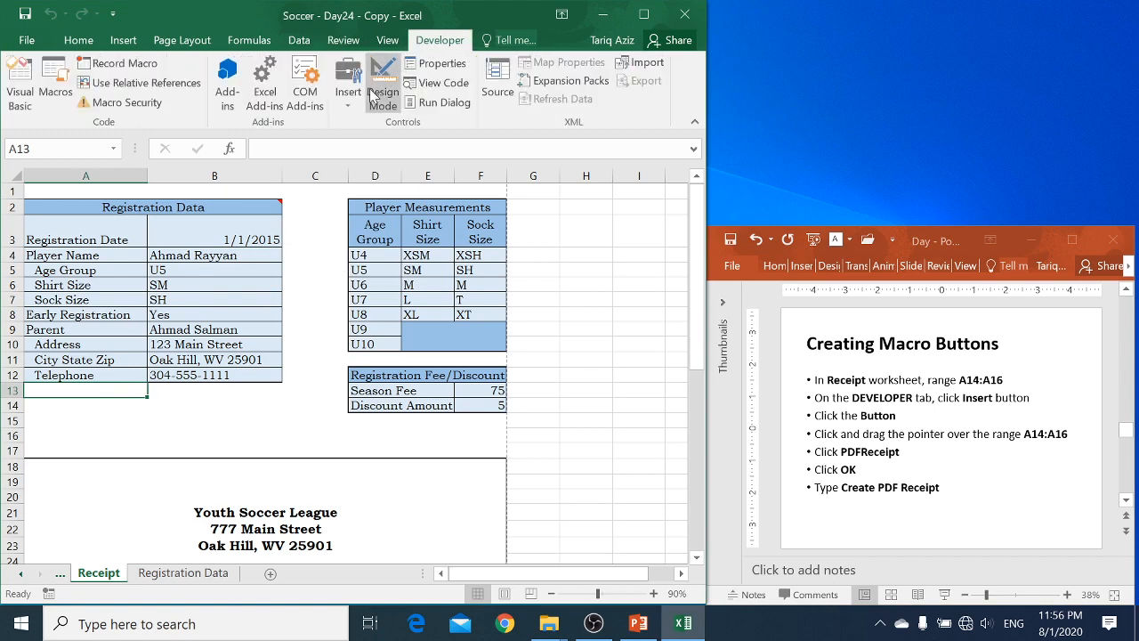
click(347, 105)
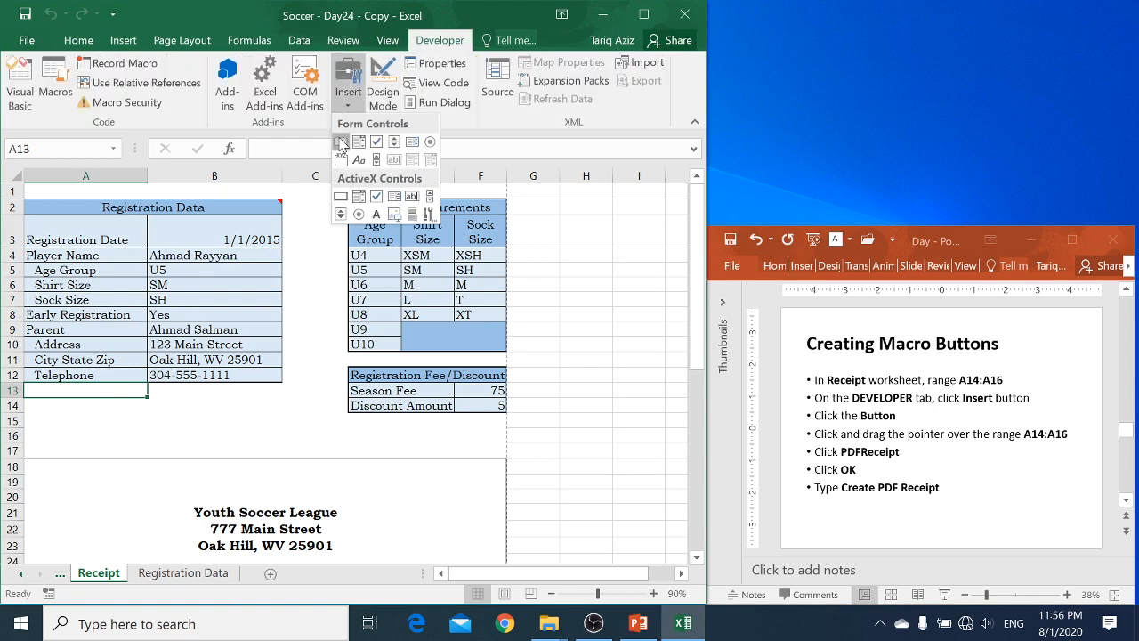
click(339, 140)
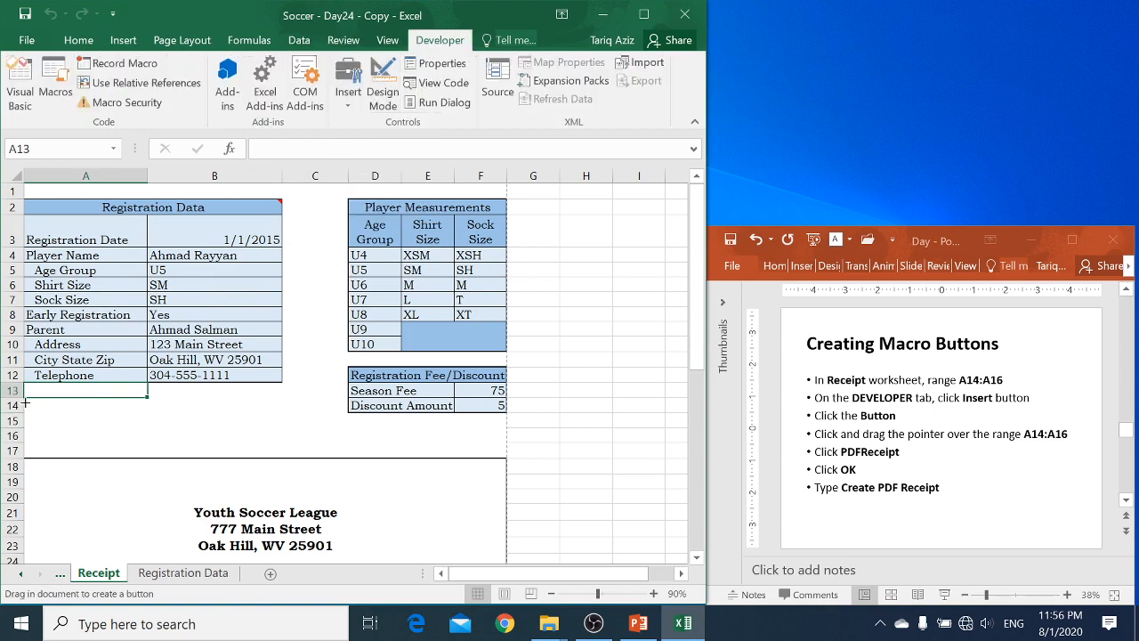
mouse_move(26, 403)
mouse_down()
mouse_move(160, 437)
mouse_move(147, 442)
mouse_up()
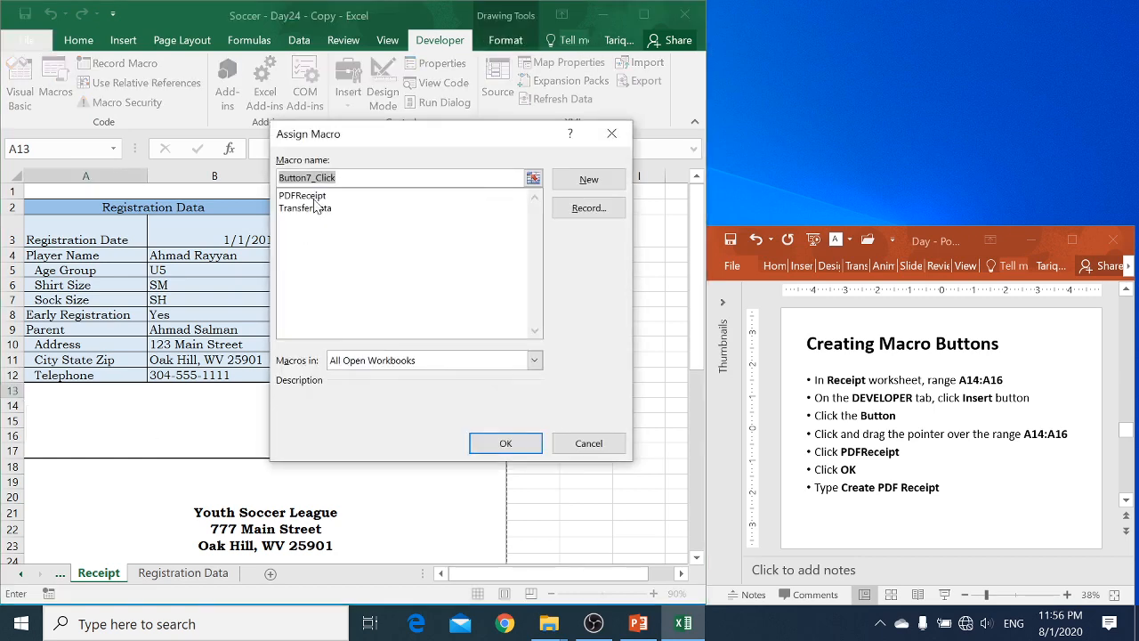
click(313, 196)
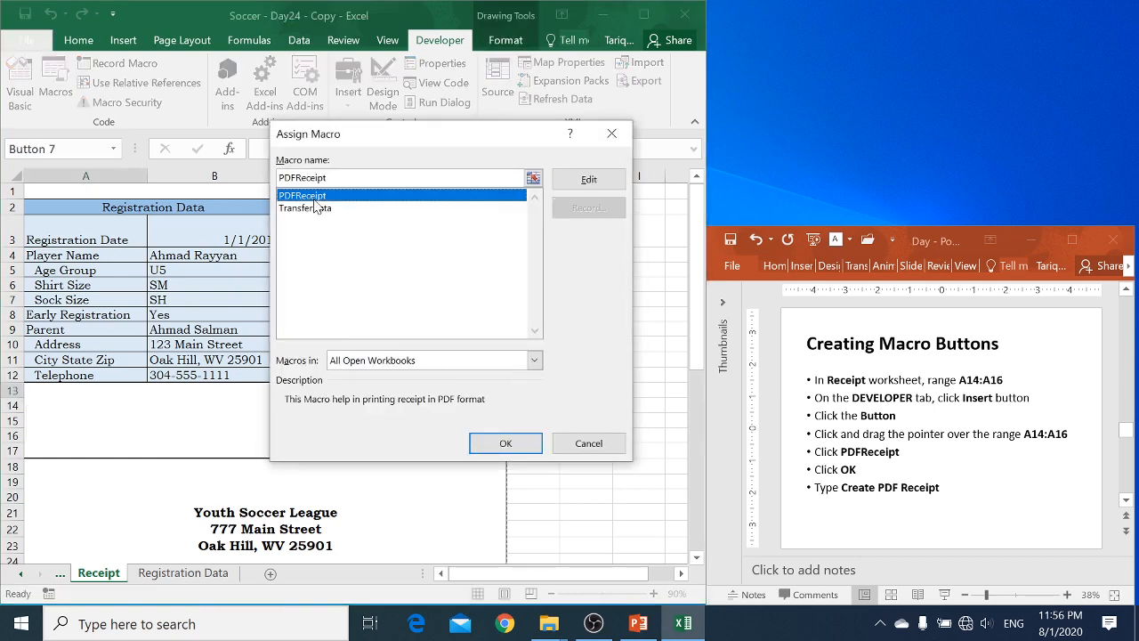
click(505, 444)
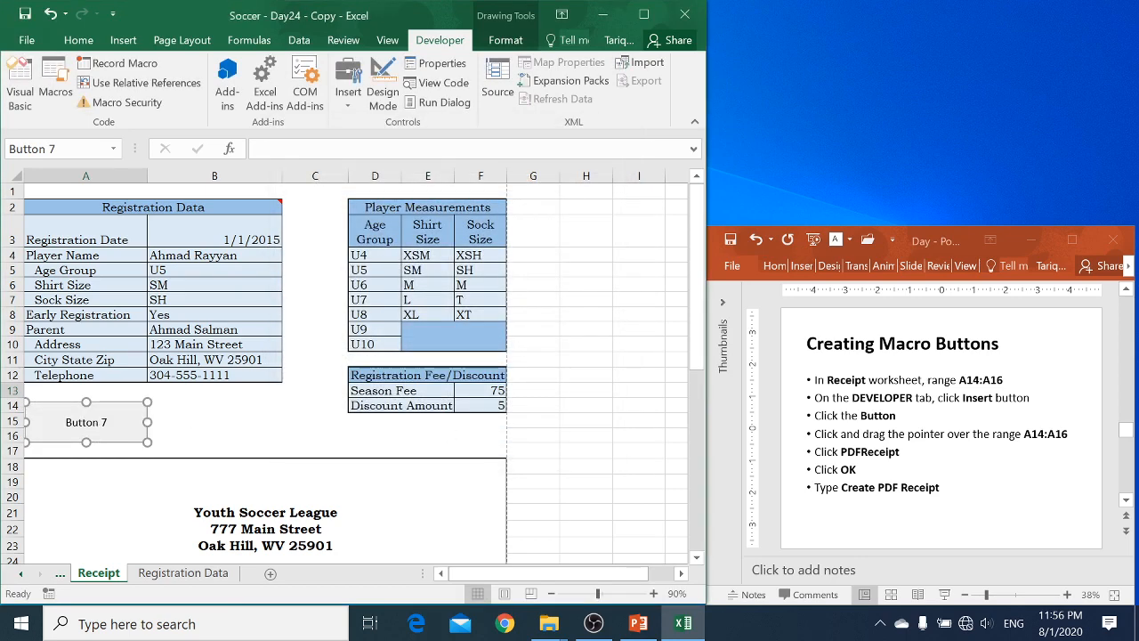
Label the button over A14:A16 "Create PDF Receipt" and deselect it.
drag(65, 423, 109, 422)
text(C)
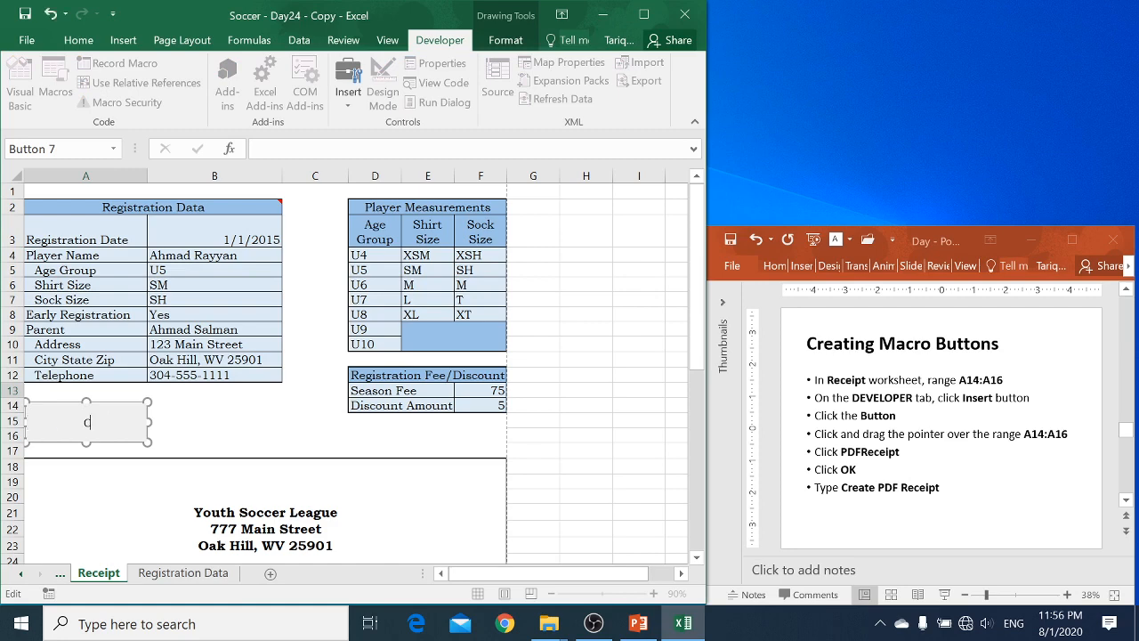
text(reate PDF Receipt)
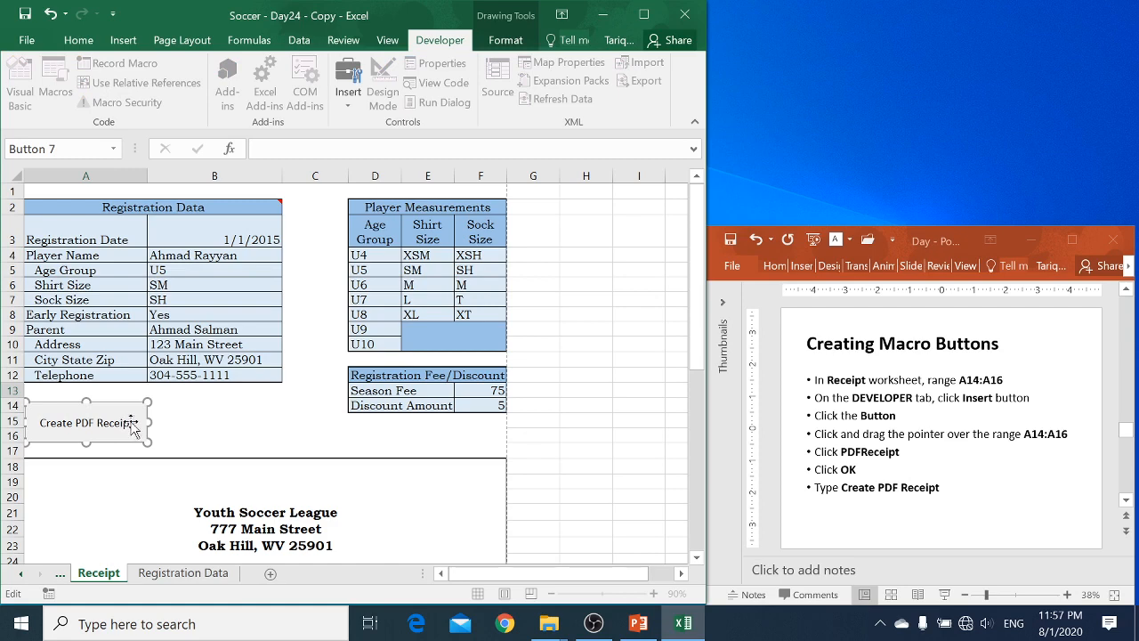
click(194, 420)
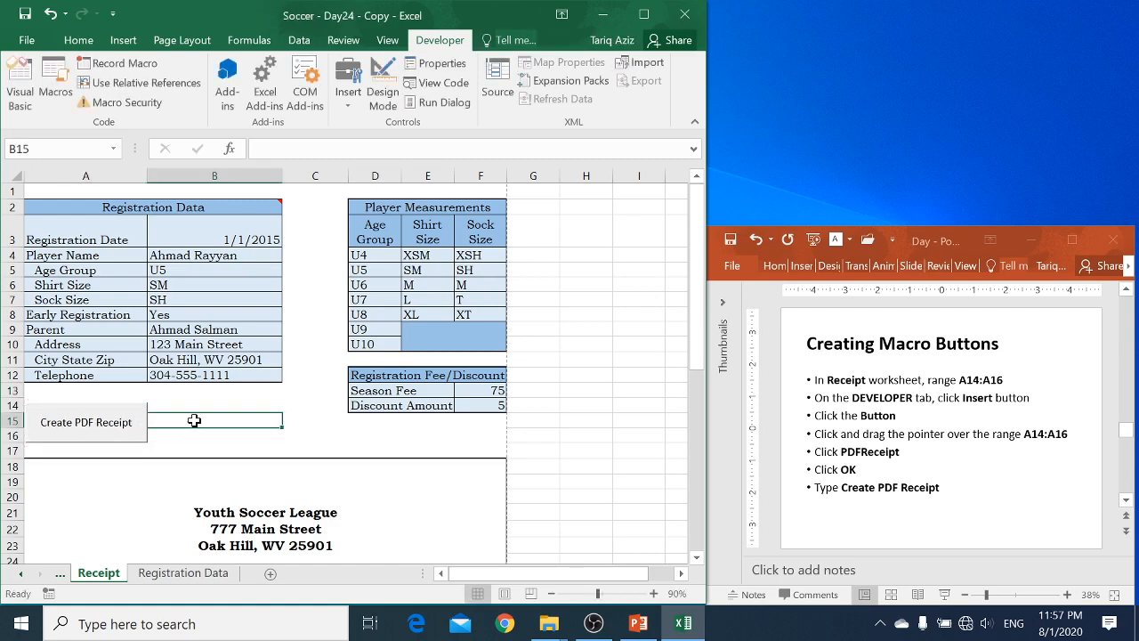
Advance the PowerPoint instructions by one slide, and in Excel insert a form control button over B14:B16 assigned to the TransferData macro.
key(alt+Tab)
key(Page_Down)
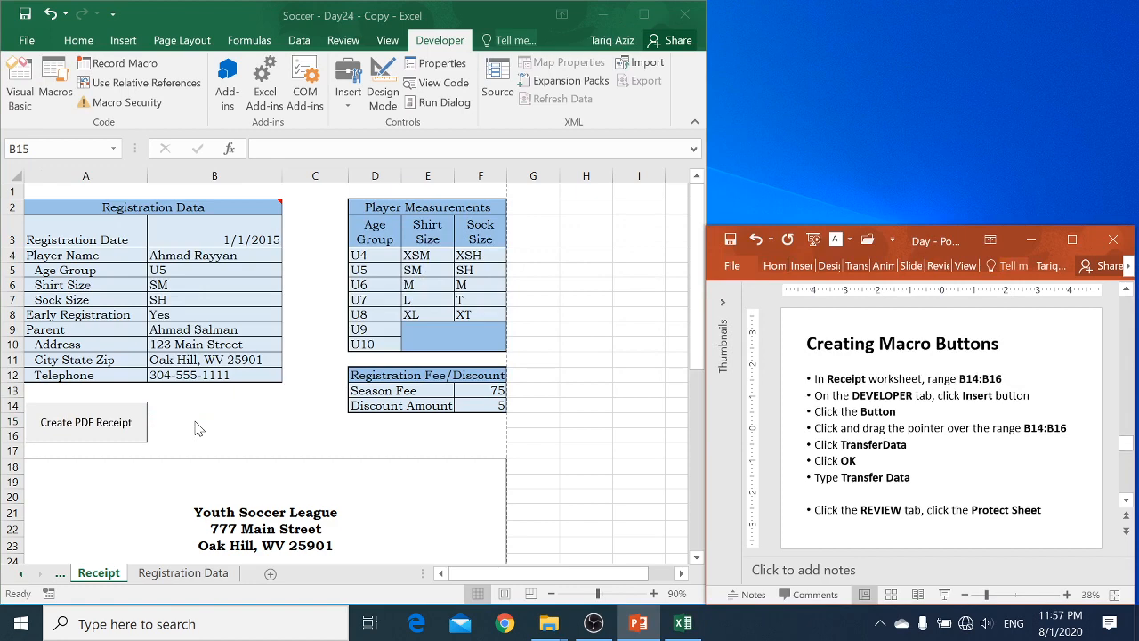
click(350, 112)
click(349, 98)
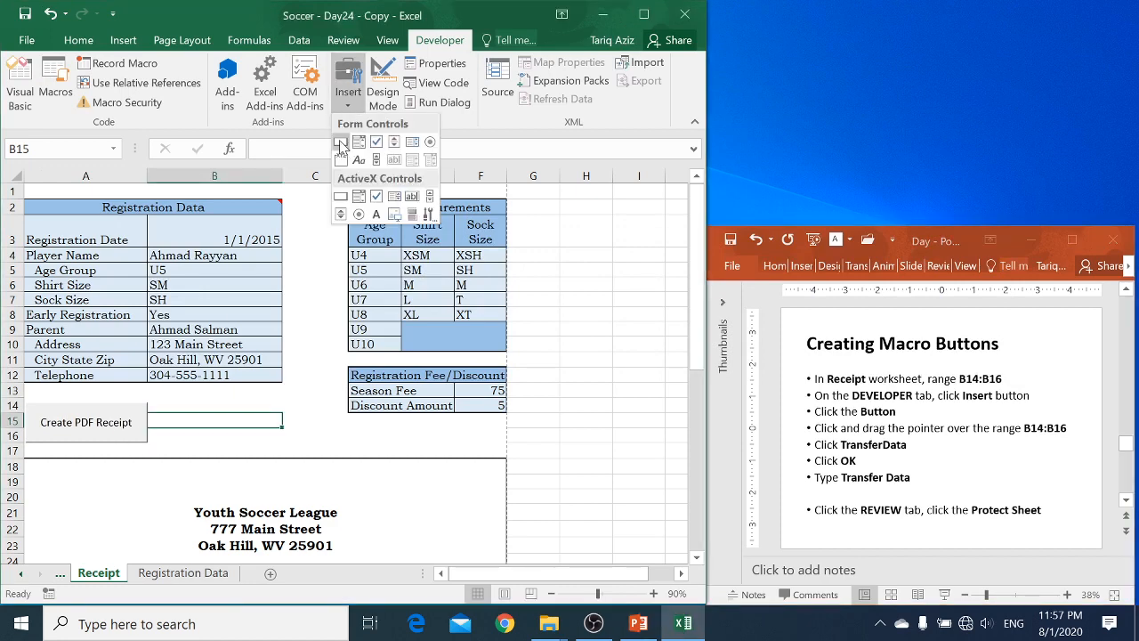
click(341, 142)
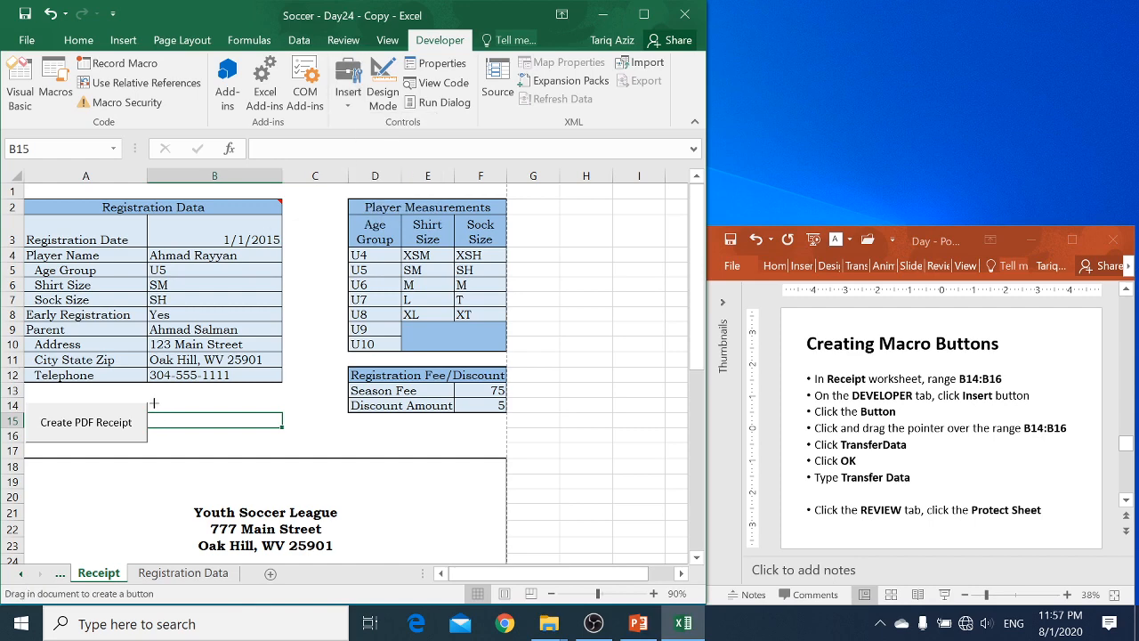
drag(154, 403, 282, 441)
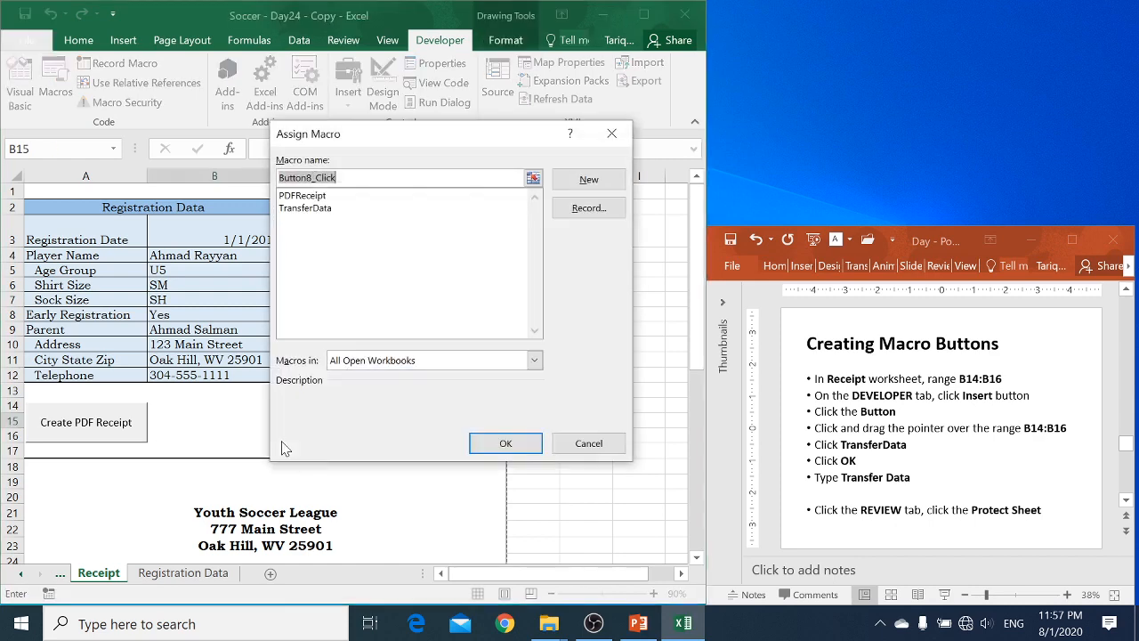
click(319, 210)
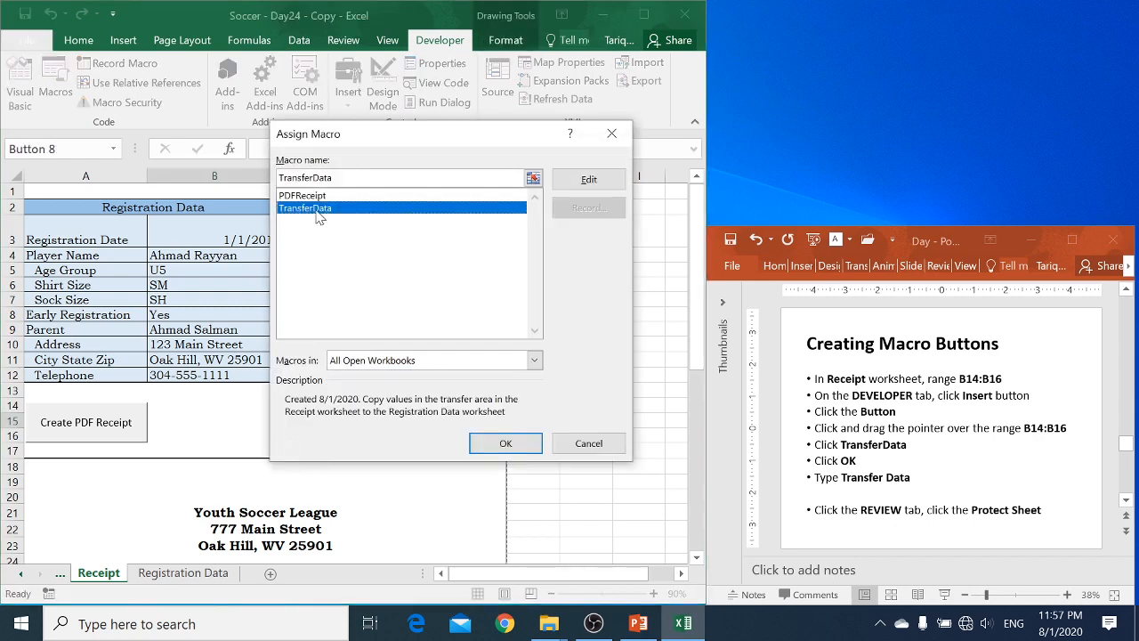
click(510, 443)
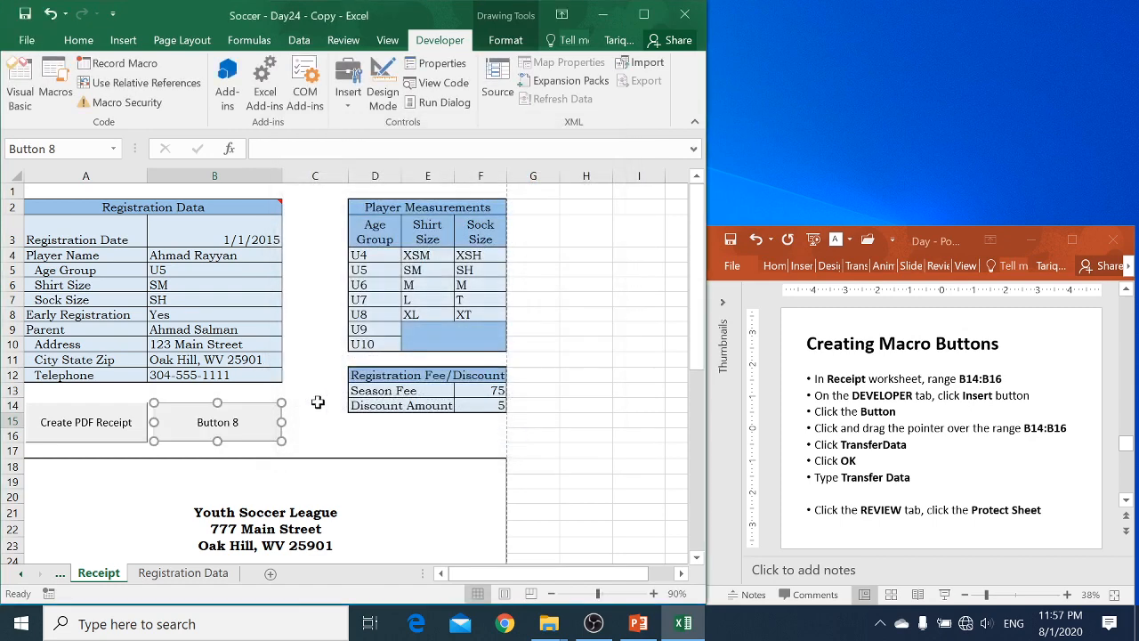
Label the button over B14:B16 "Transfer Data" and deselect it.
click(217, 439)
drag(158, 423, 270, 428)
text(Tra)
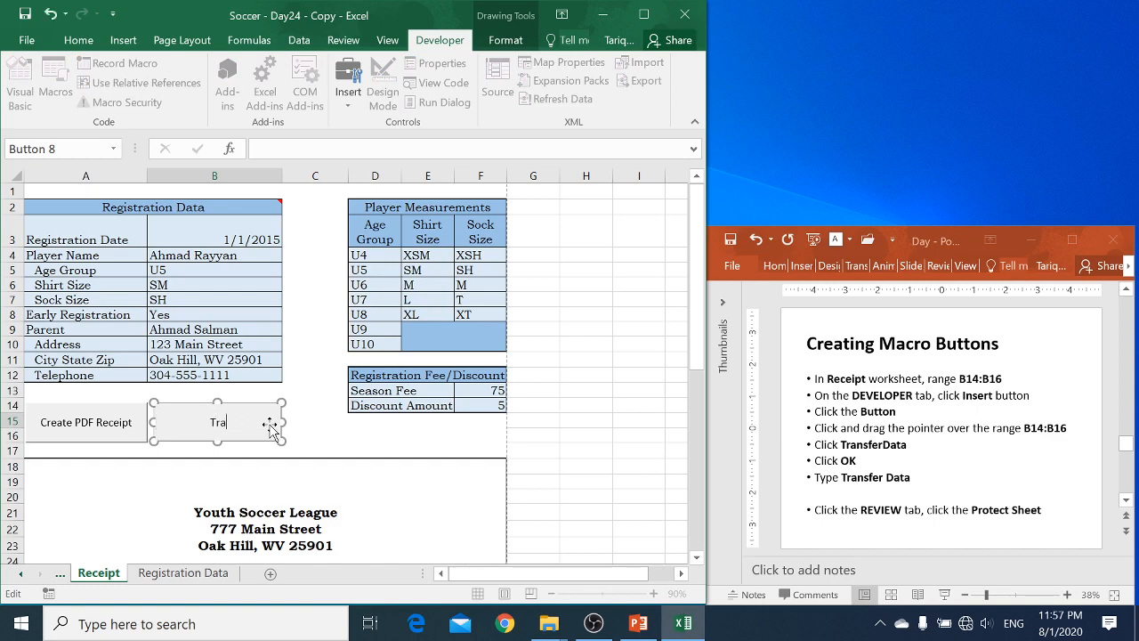
text(nsfer Data)
click(308, 431)
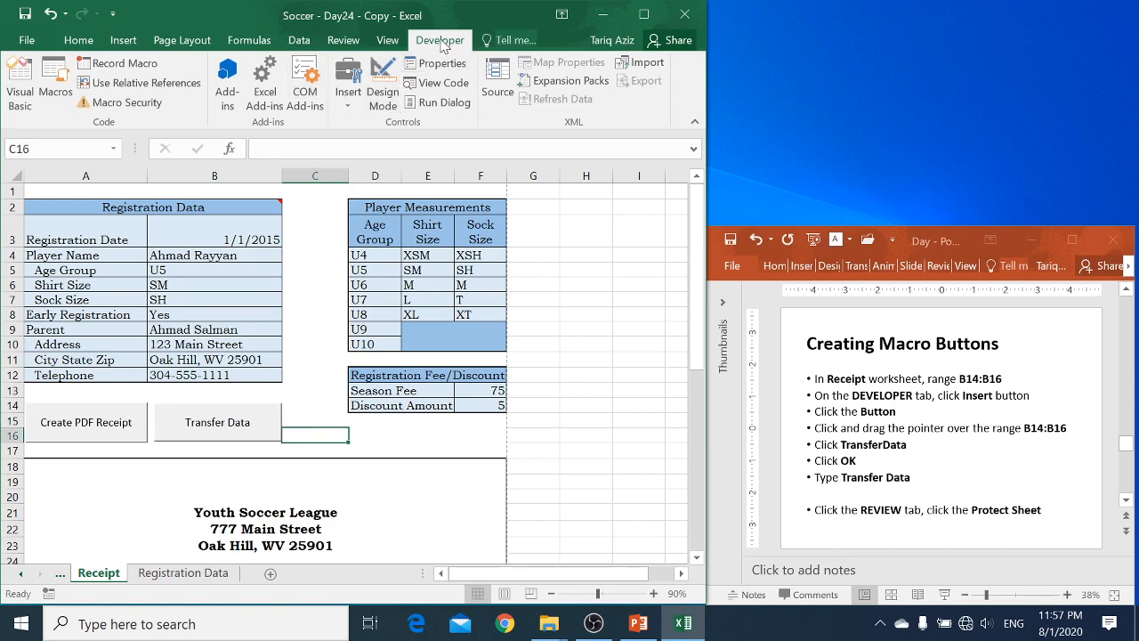
Protect the Receipt sheet with the default options and no password, and check the existing records on the Registration Data sheet.
click(343, 40)
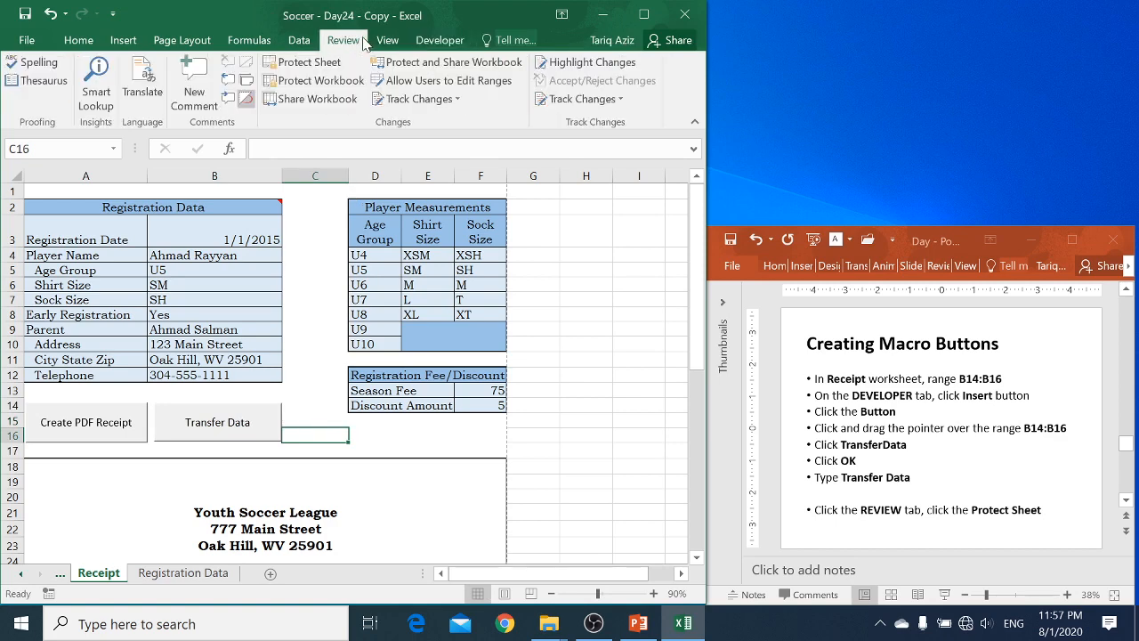
click(308, 62)
key(Return)
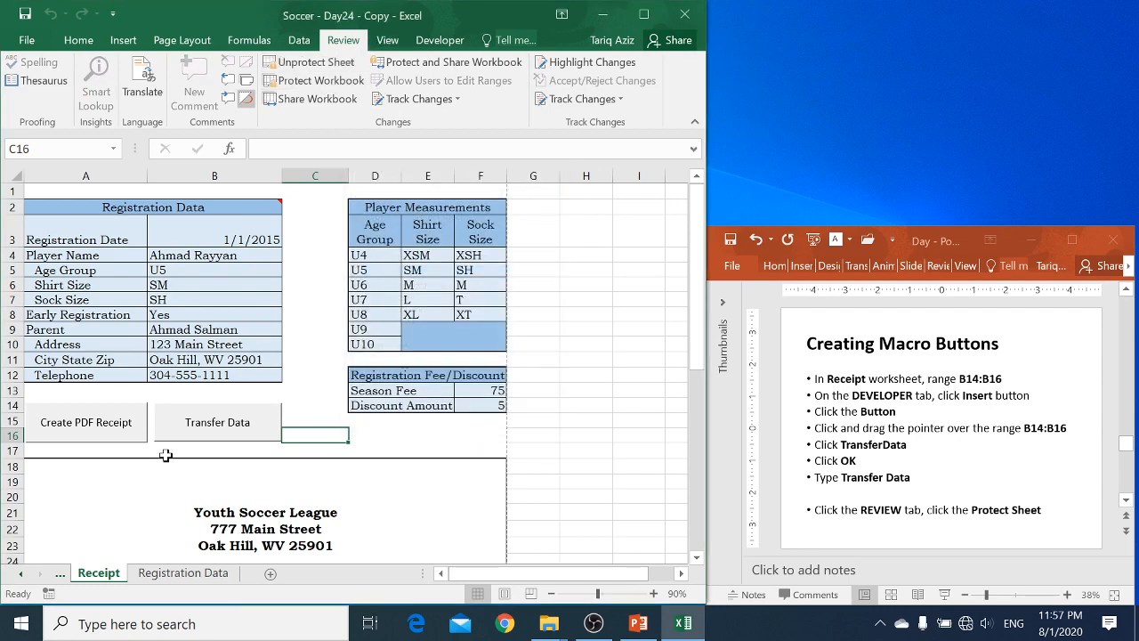
click(185, 577)
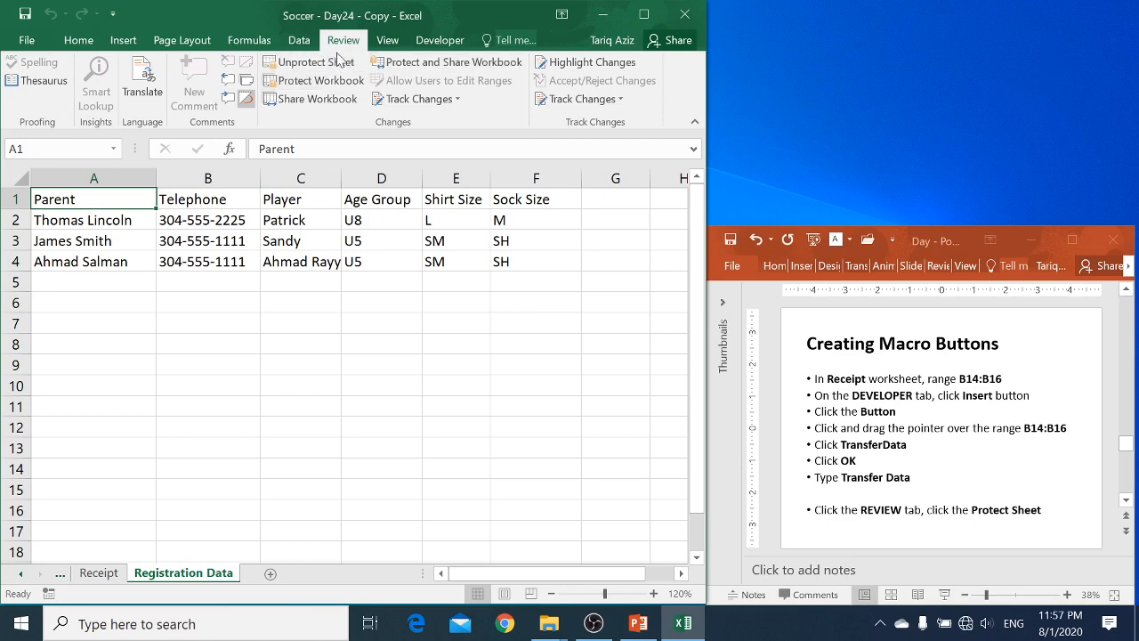
click(109, 574)
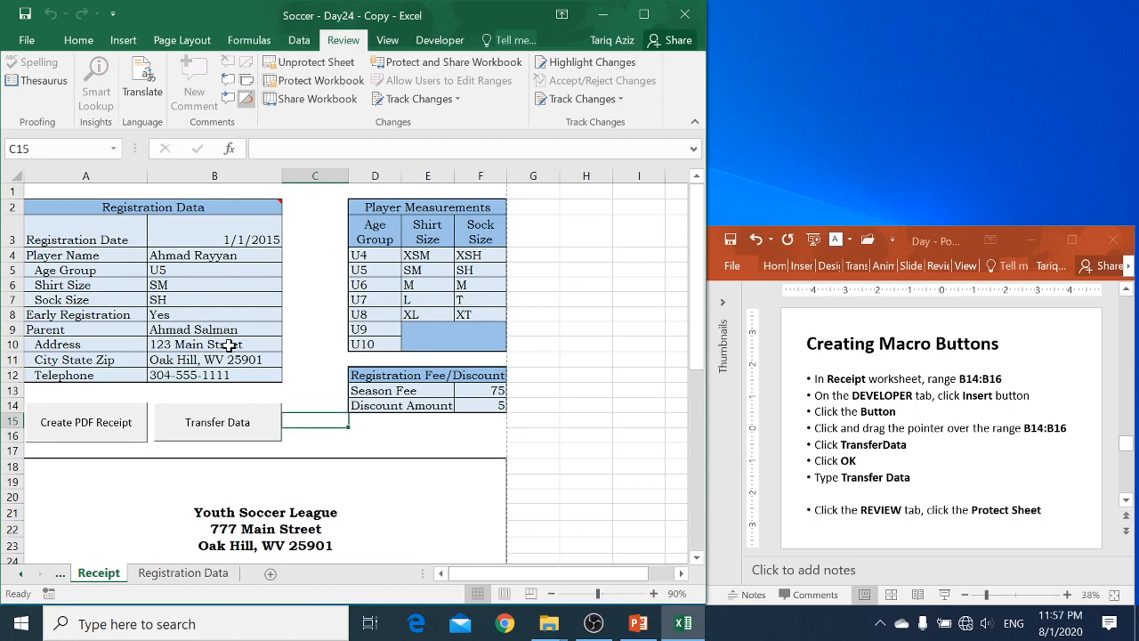
On the Receipt sheet, replace the player name in B4 and the parent name in B9 with a new player's and parent's full names.
click(218, 256)
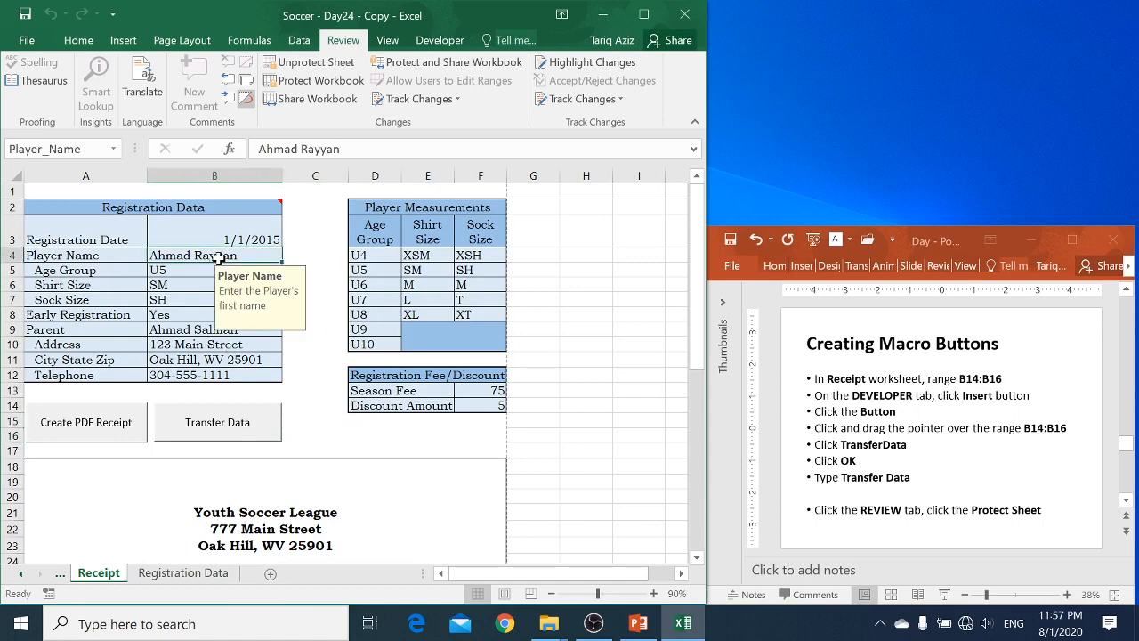
text(Waleed)
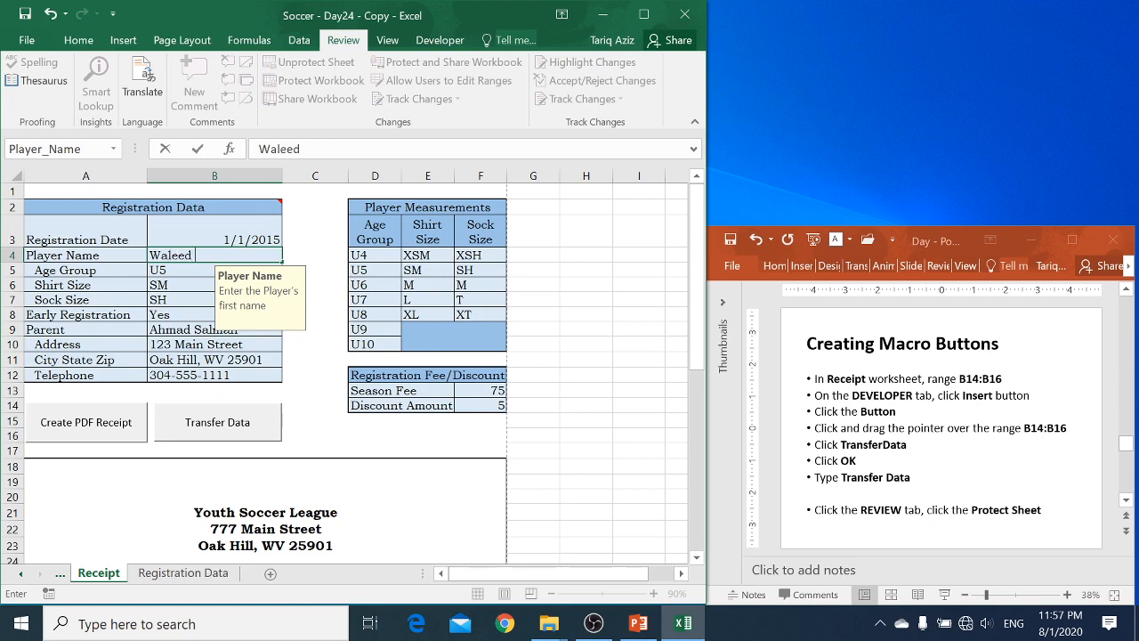
text( Tariq)
click(195, 329)
text(Tari qAzi)
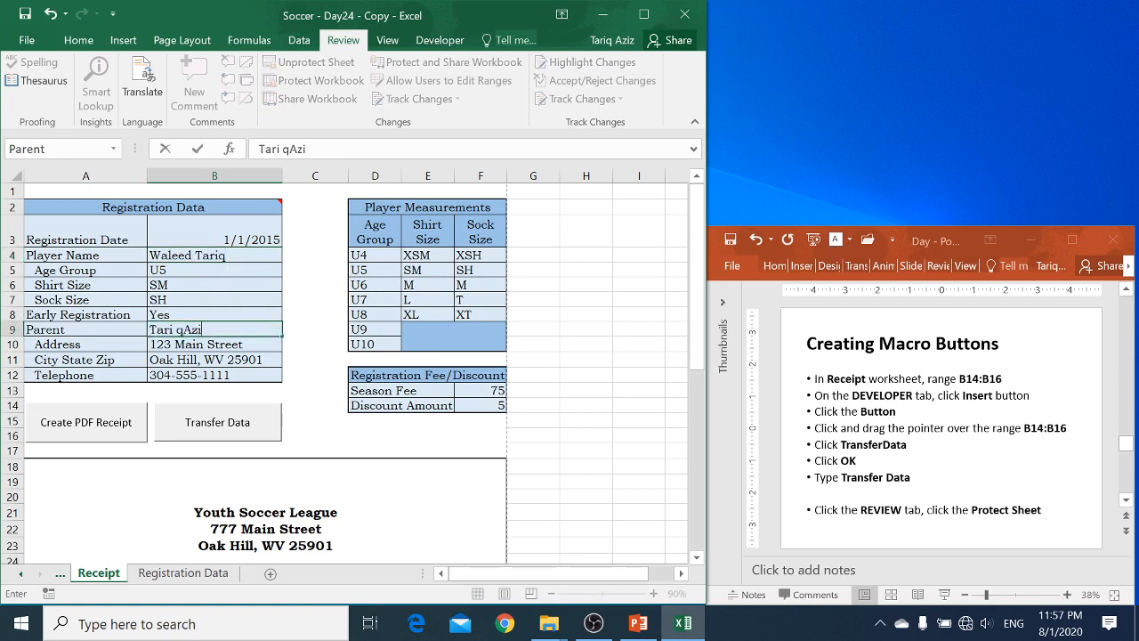
text(z)
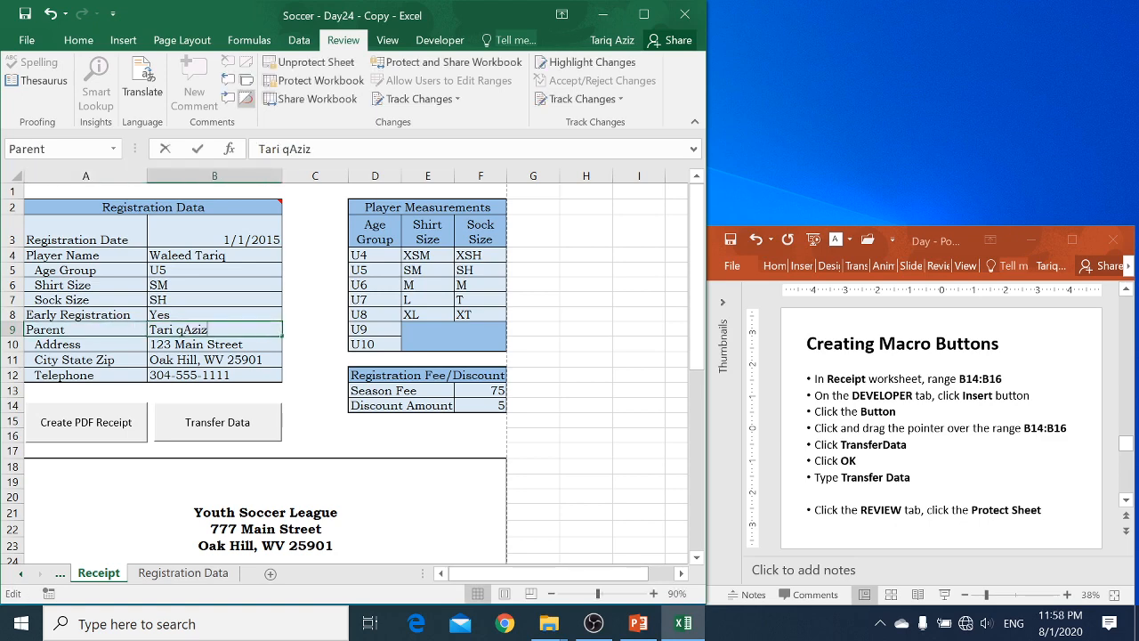
click(182, 330)
key(Return)
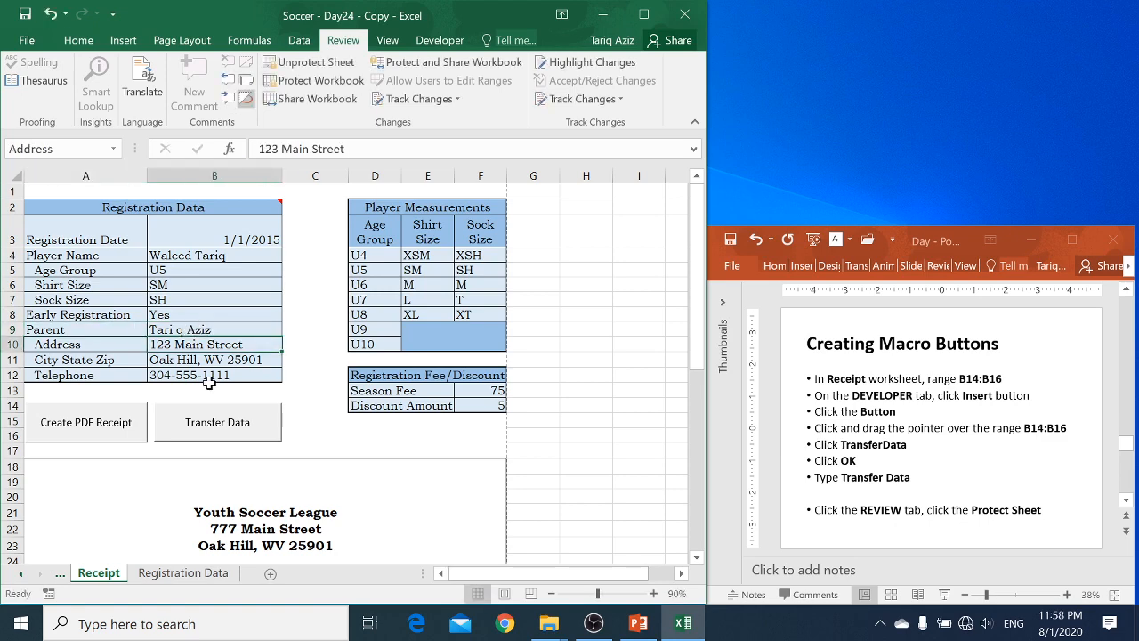
Test the Transfer Data button, checking the Registration Data sheet, and the Create PDF Receipt button, closing the resulting PDF.
click(218, 422)
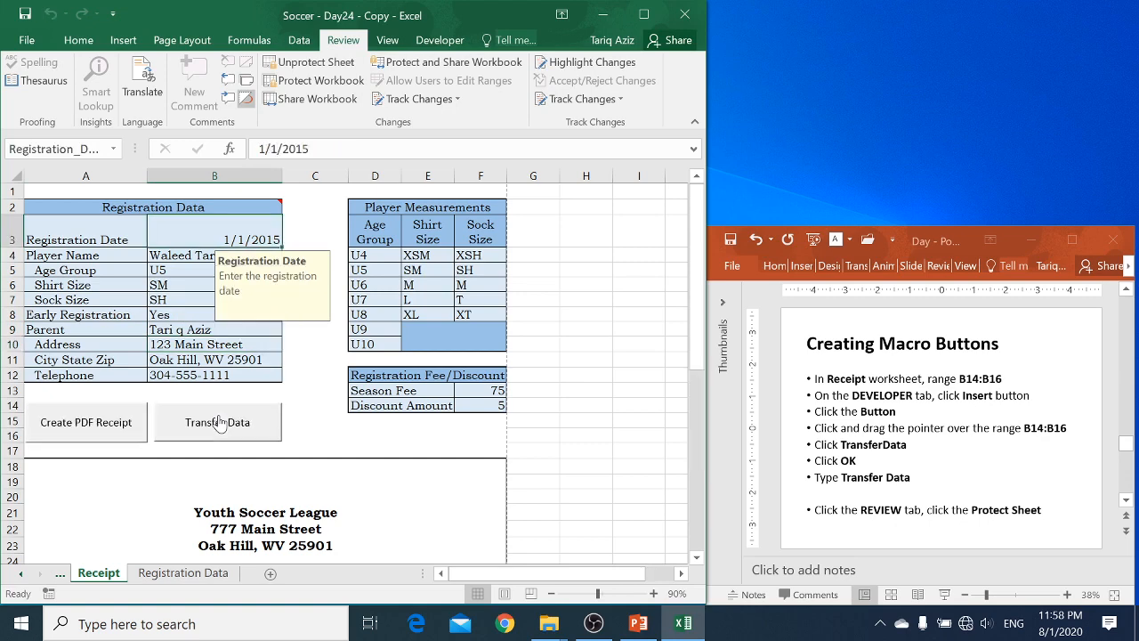
click(218, 422)
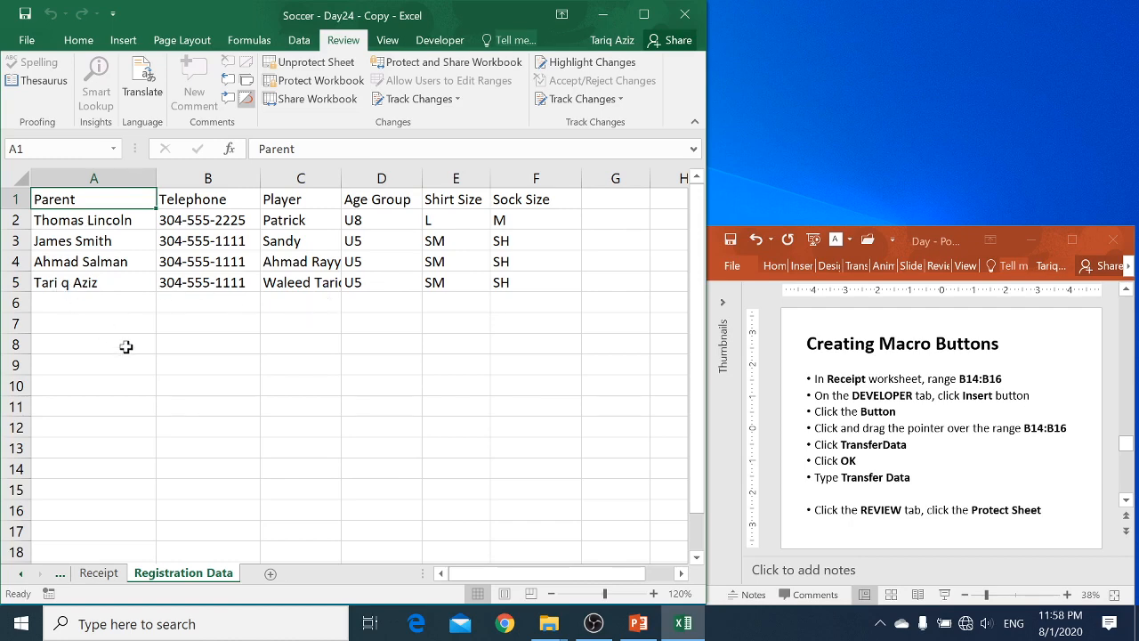
key(ctrl+Page_Up)
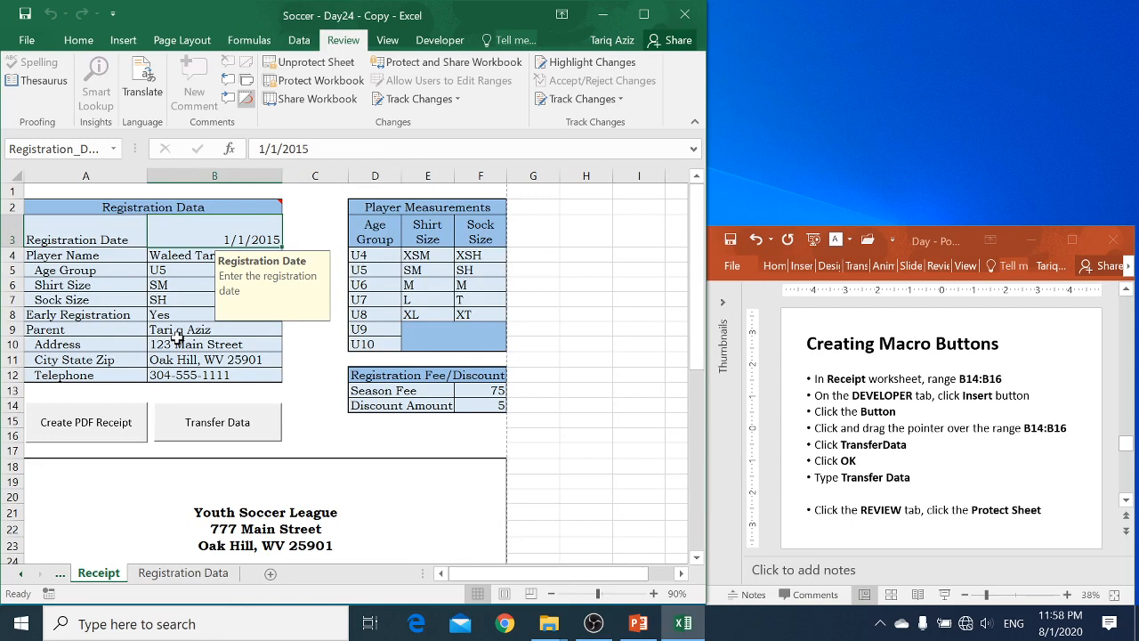
click(105, 429)
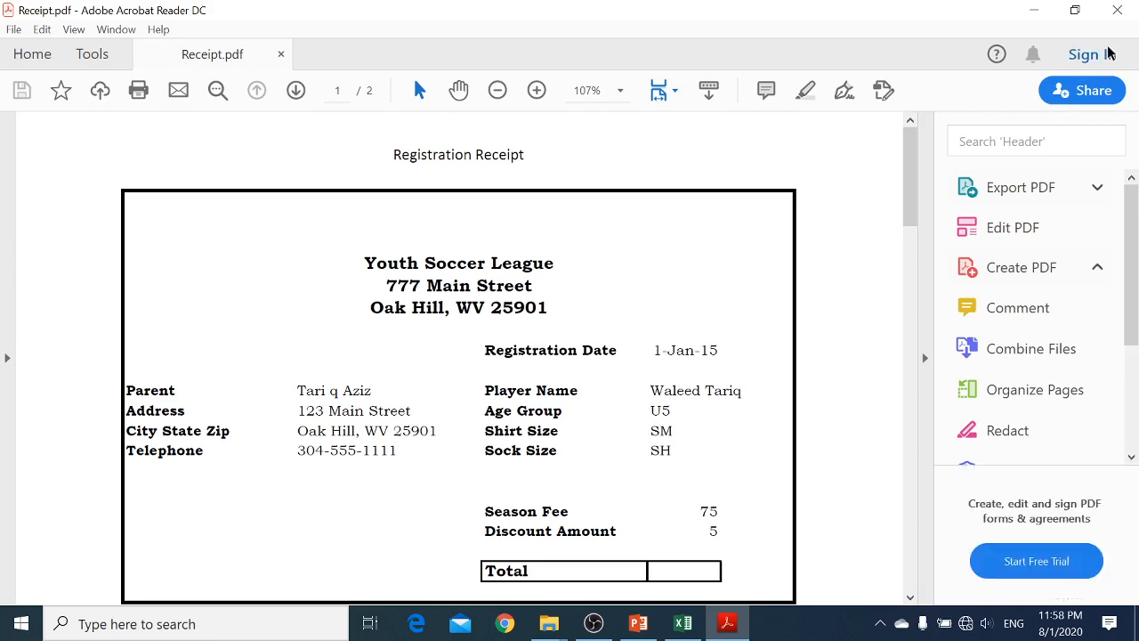
click(1119, 11)
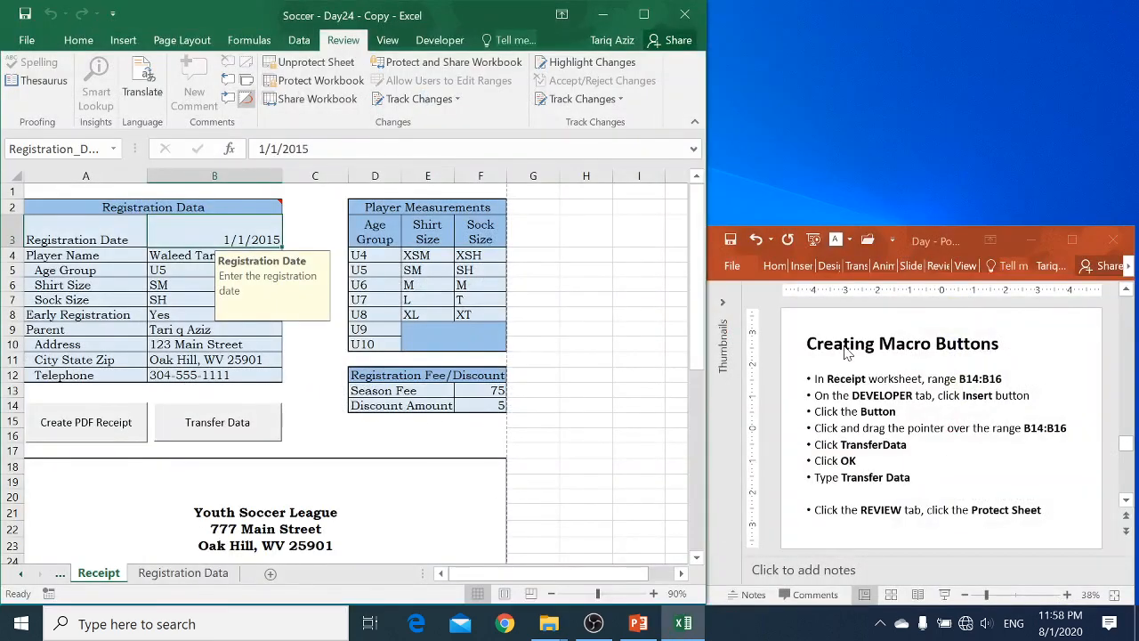
Advance the PowerPoint instructions by one slide, and save the Excel workbook as an Excel Macro-Enabled Workbook in the Day#24-Macro-ch7.3-wip folder.
click(853, 367)
scroll(853, 365, down, 1)
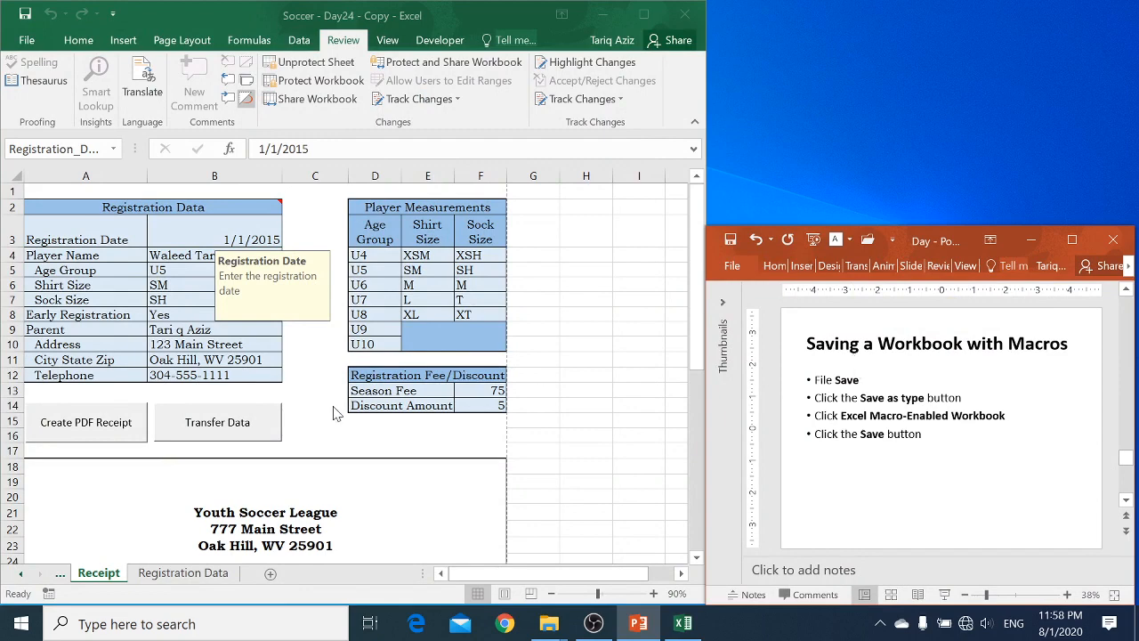
click(29, 51)
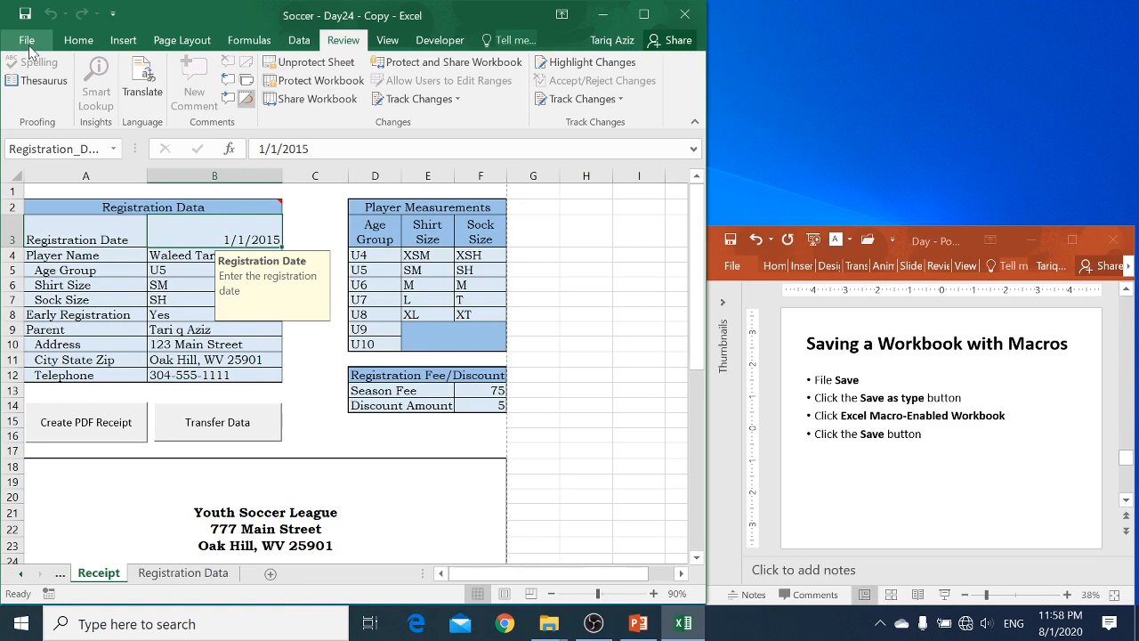
click(28, 43)
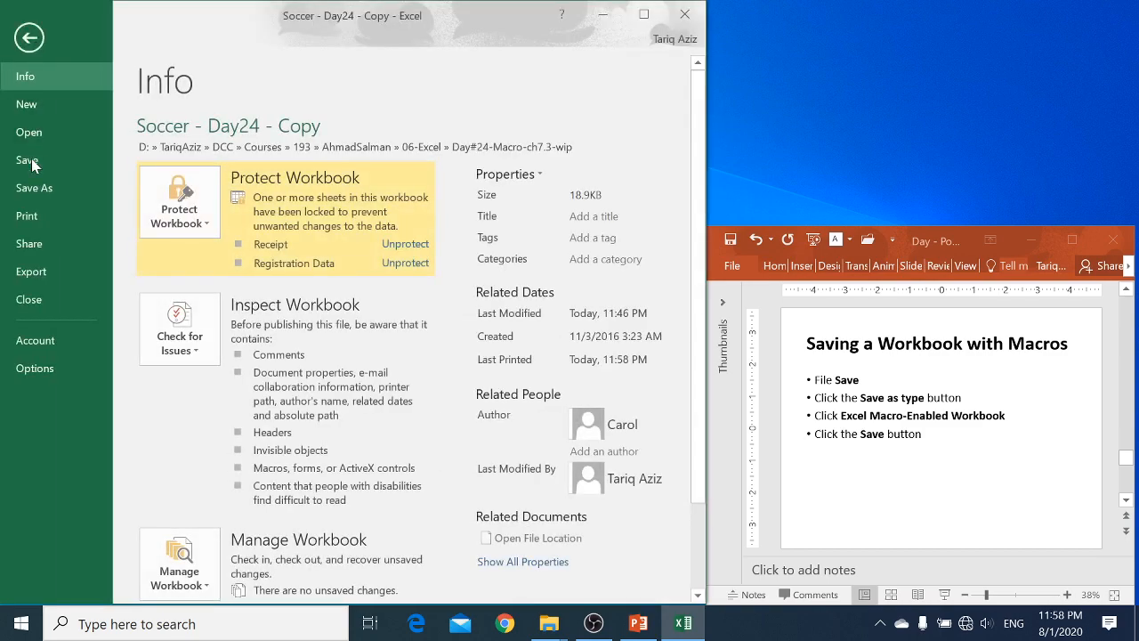
click(34, 189)
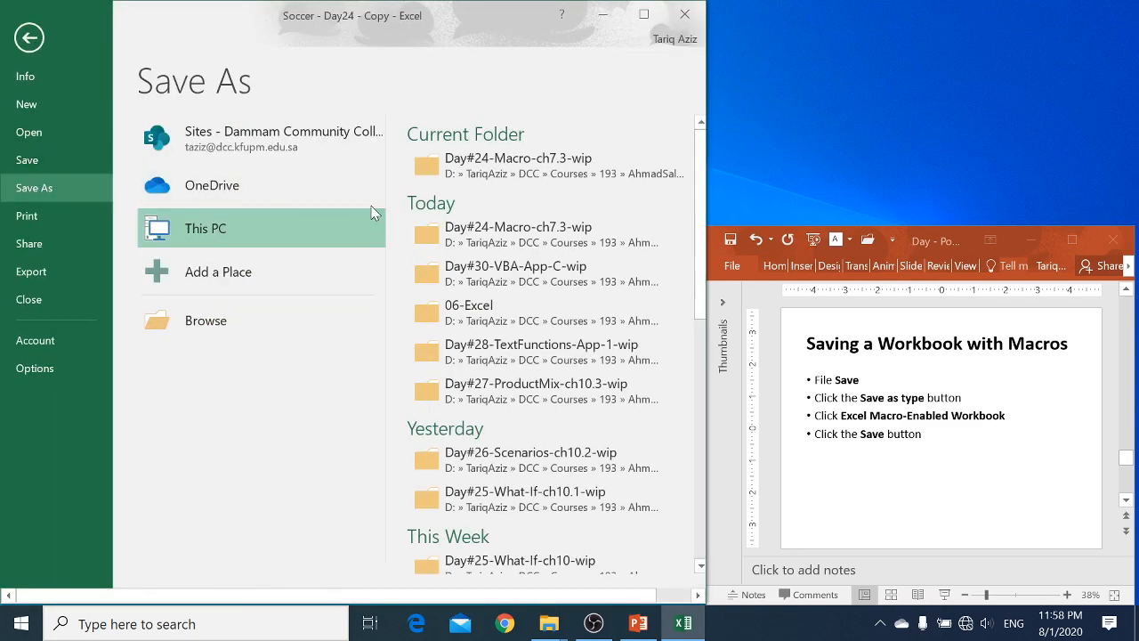
click(499, 167)
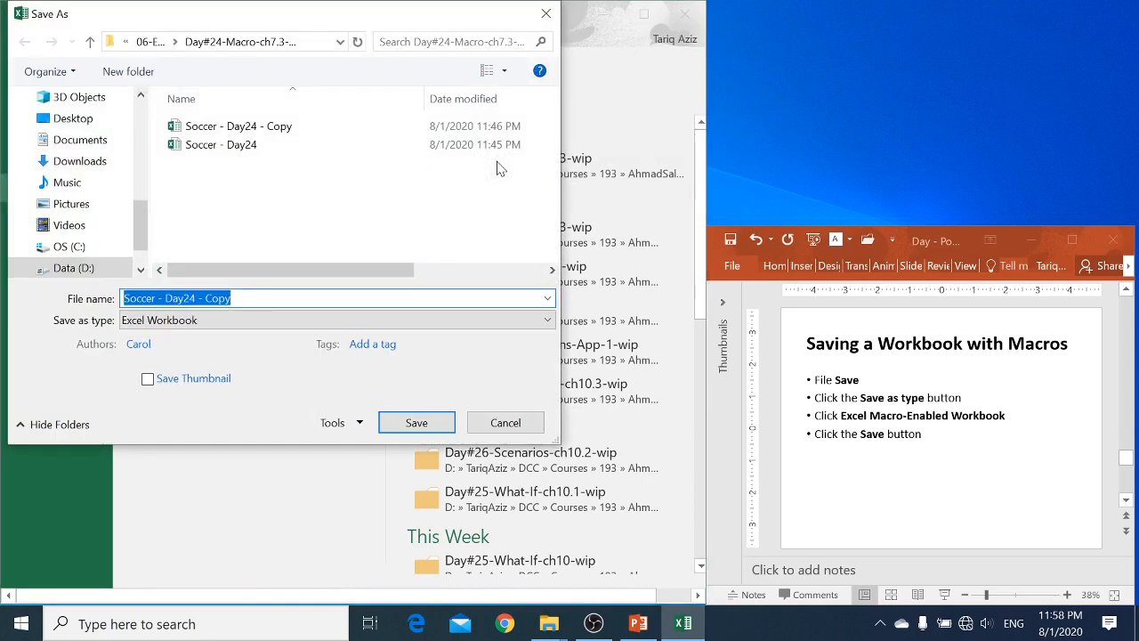
click(245, 321)
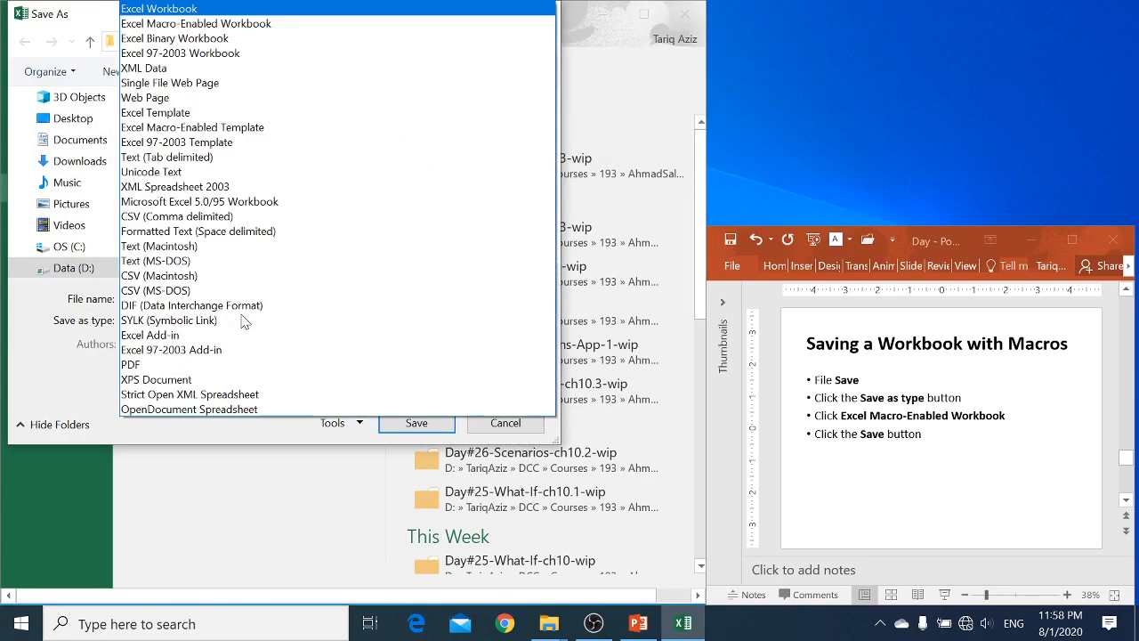
click(215, 27)
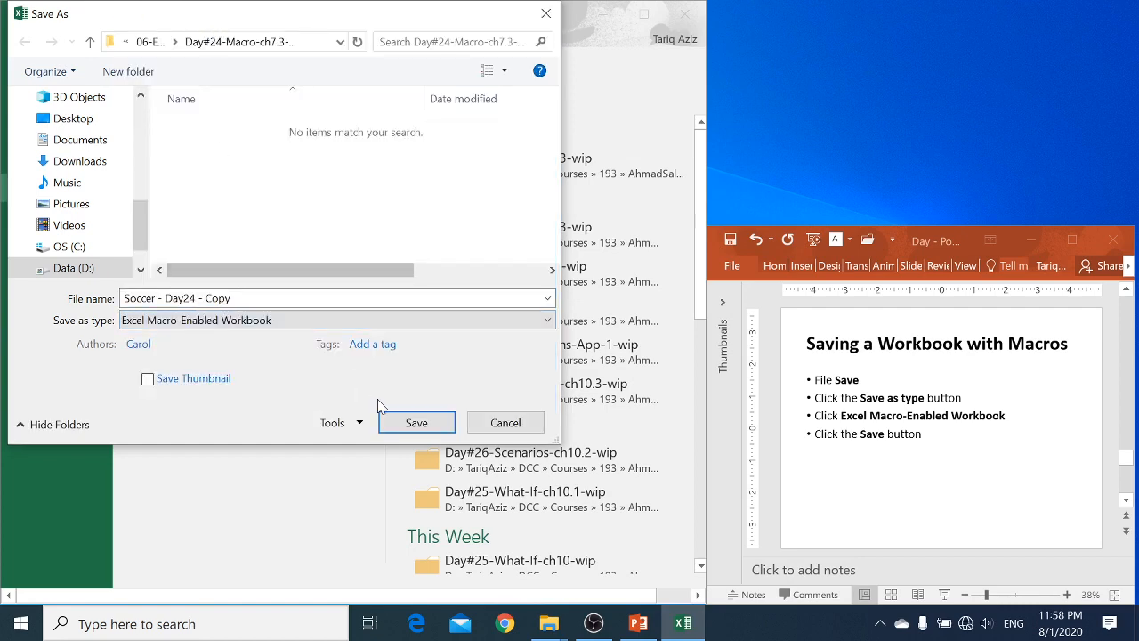
click(417, 424)
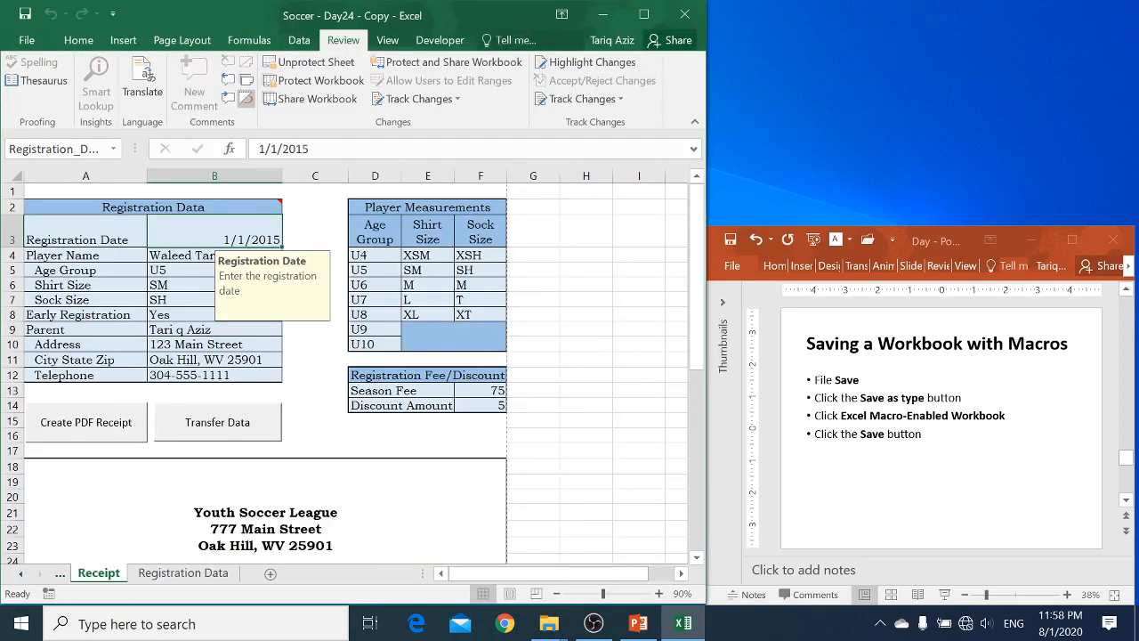
Switch to File Explorer, check the file type of the saved macro-enabled workbook in the Day#24-Macro-ch7.3-wip folder, and minimize the window.
click(679, 18)
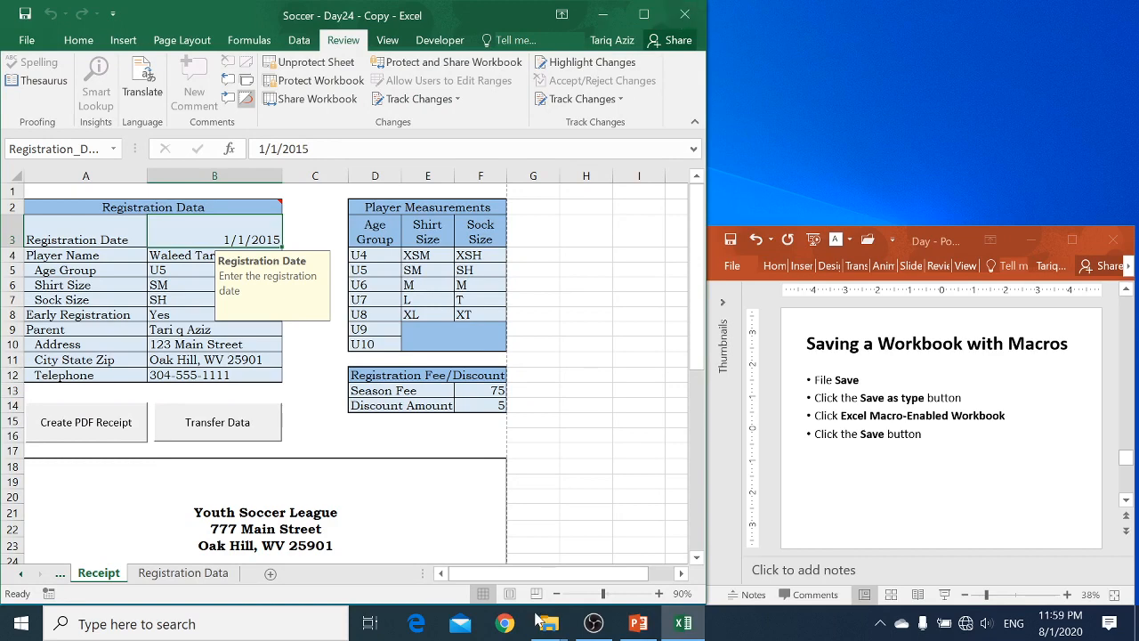
mouse_move(551, 630)
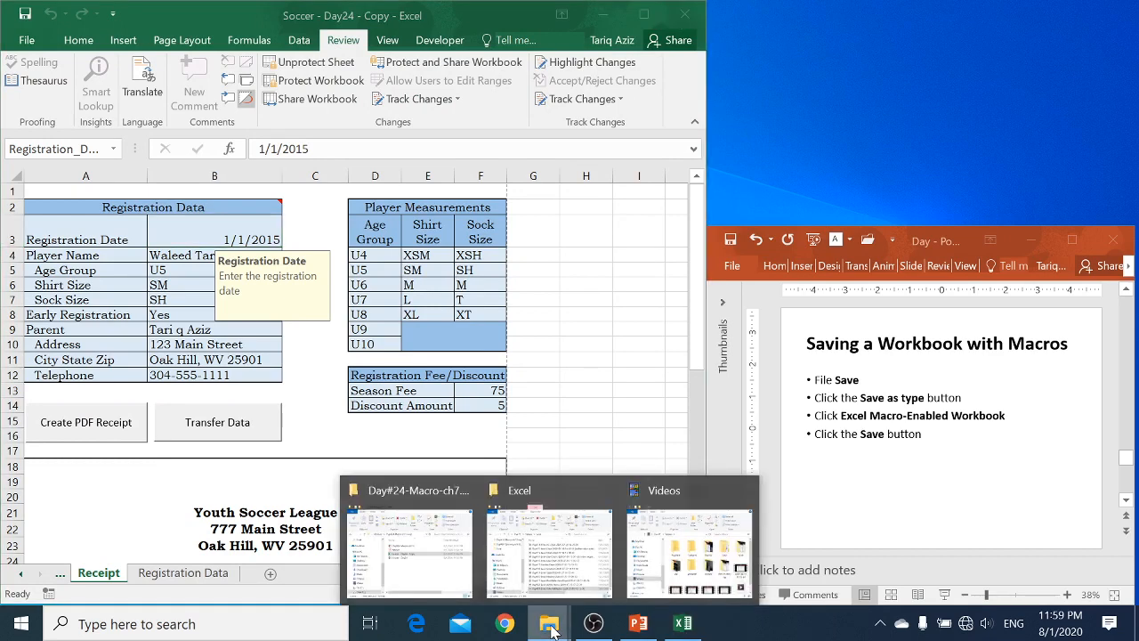
click(427, 568)
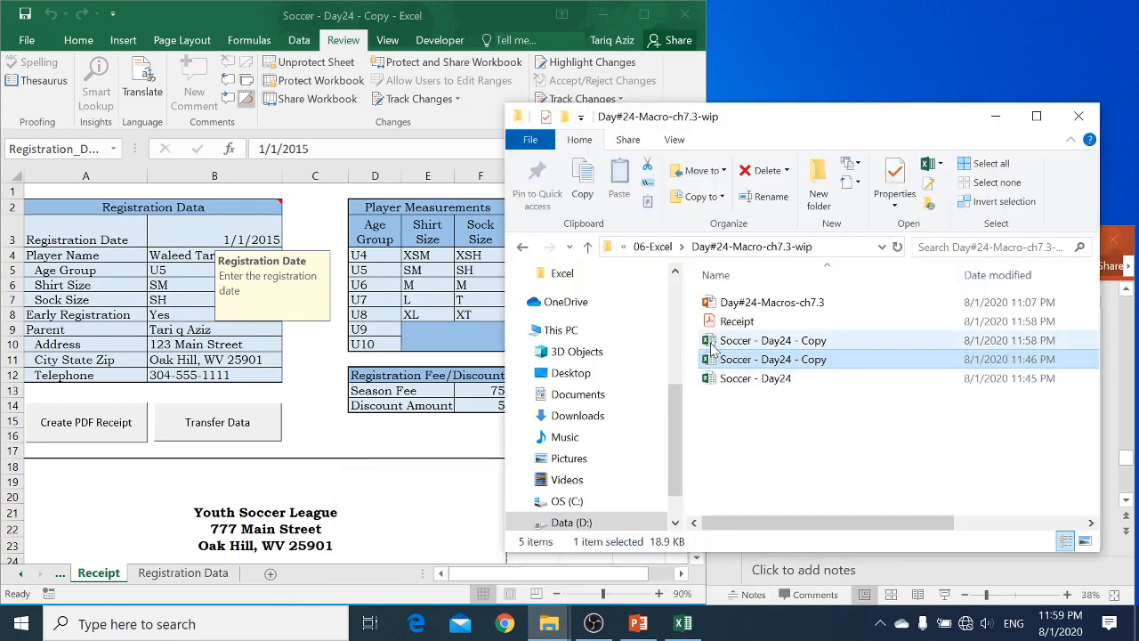
click(714, 343)
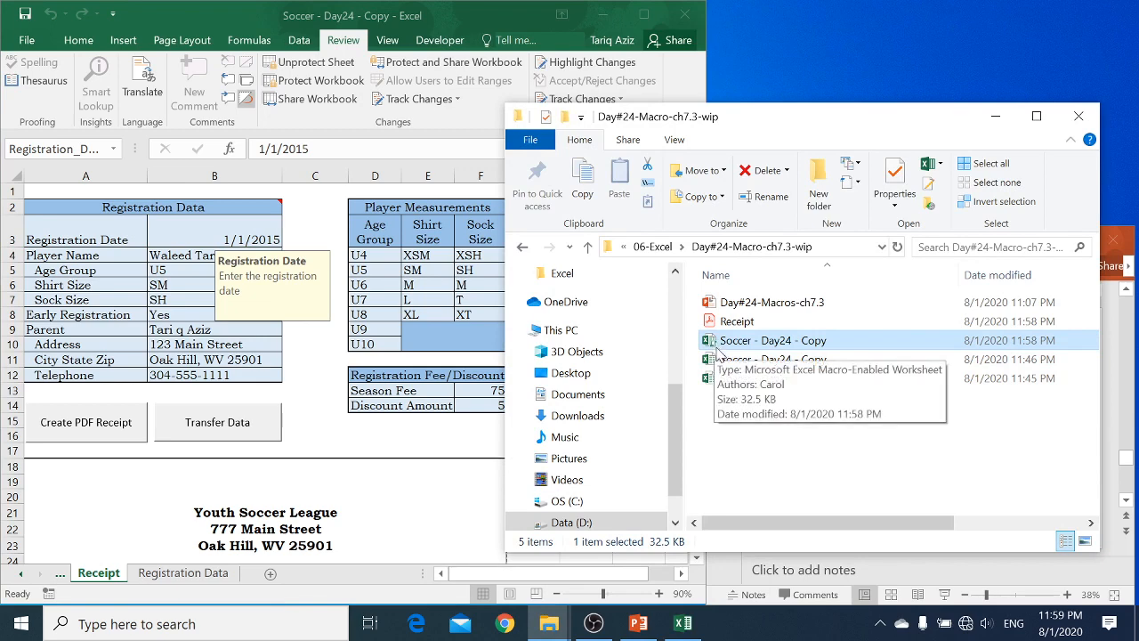
click(996, 118)
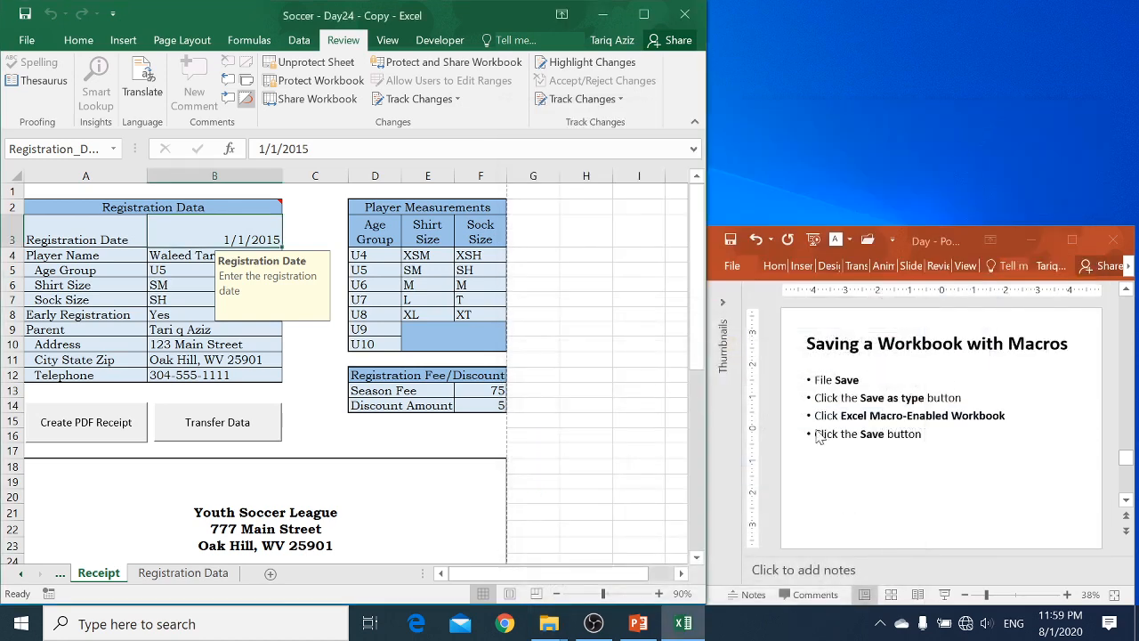
Advance the PowerPoint presentation by two slides, through the Next Lecture slide to the closing supplication slide.
click(819, 436)
key(Page_Down)
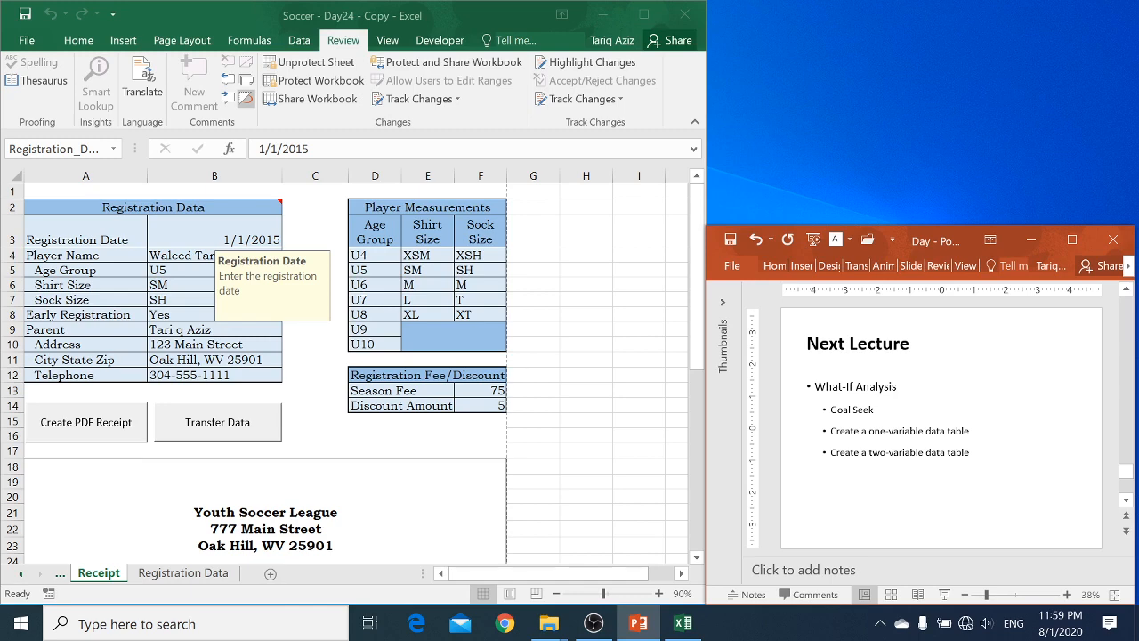
key(Page_Down)
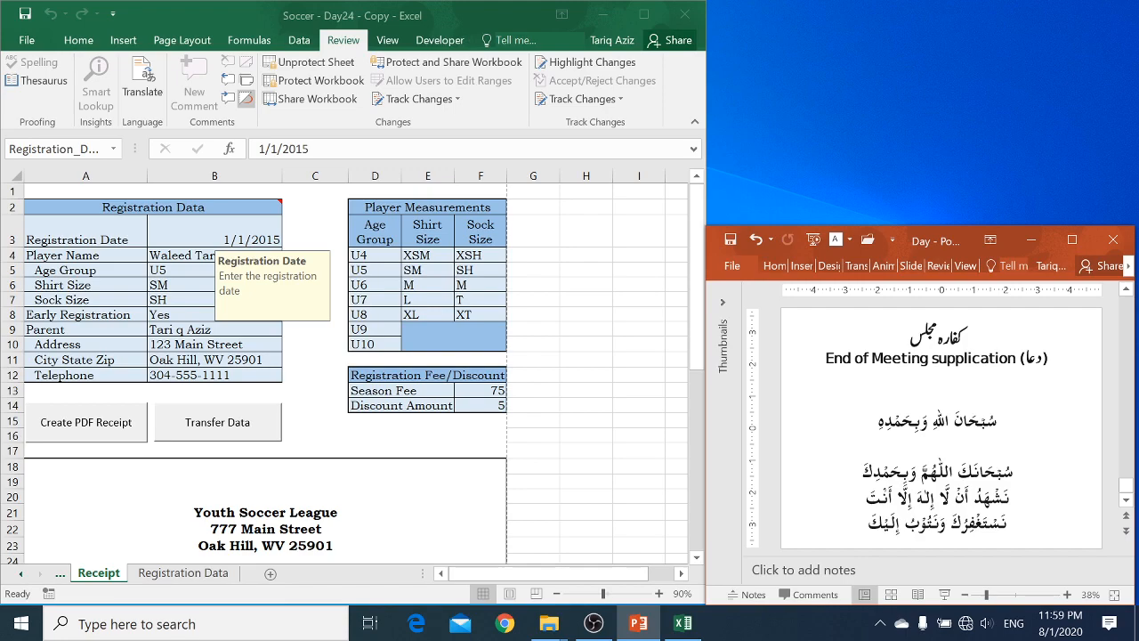